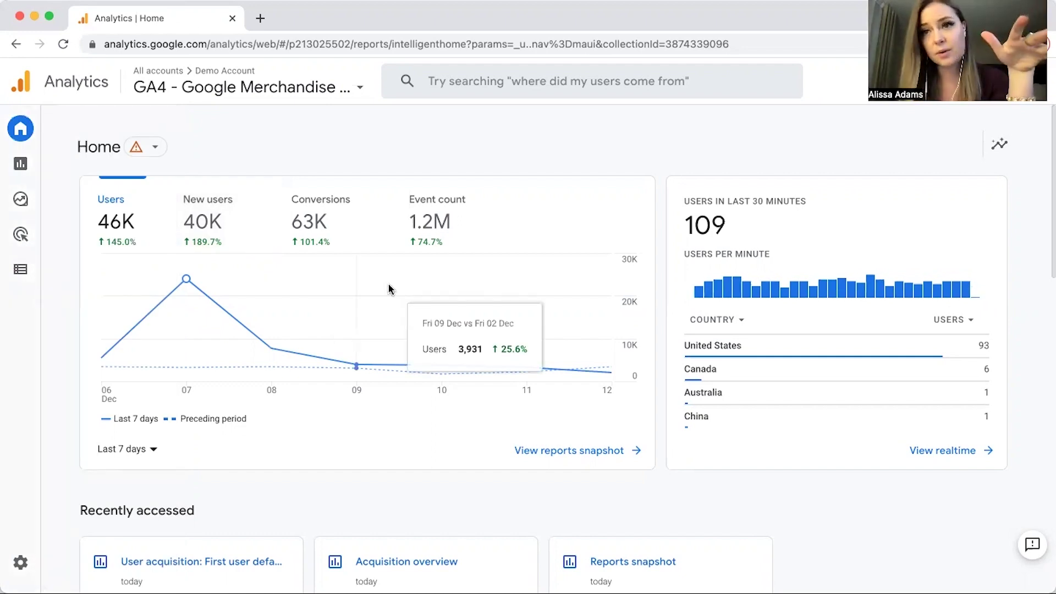
Review the Home page's recently accessed reports, suggested cards, and insights and recommendations.
scroll(401, 355, "down", 5)
scroll(400, 355, "down", 6)
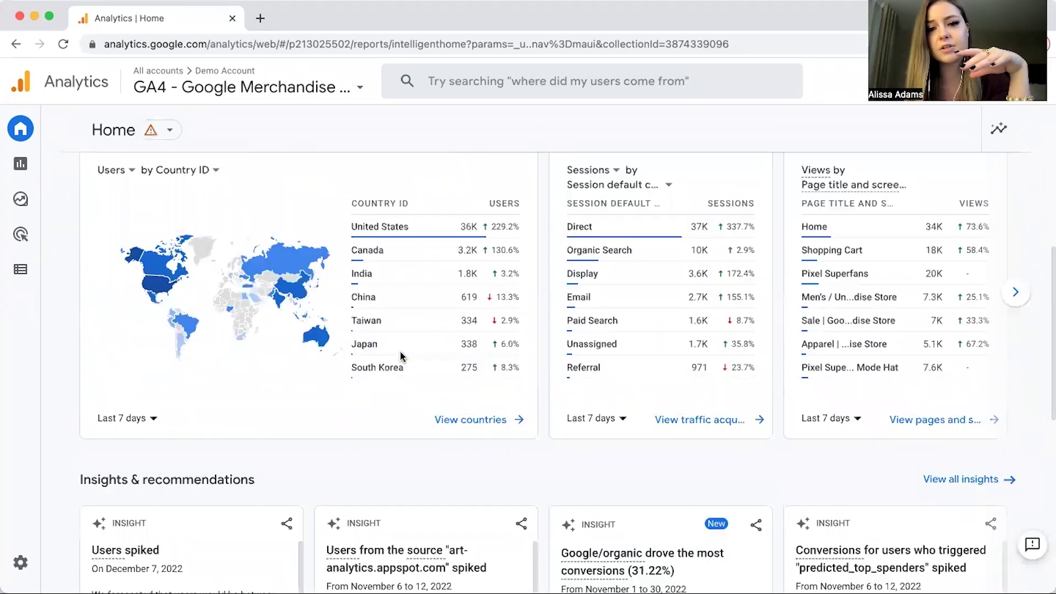
scroll(401, 350, "down", 1)
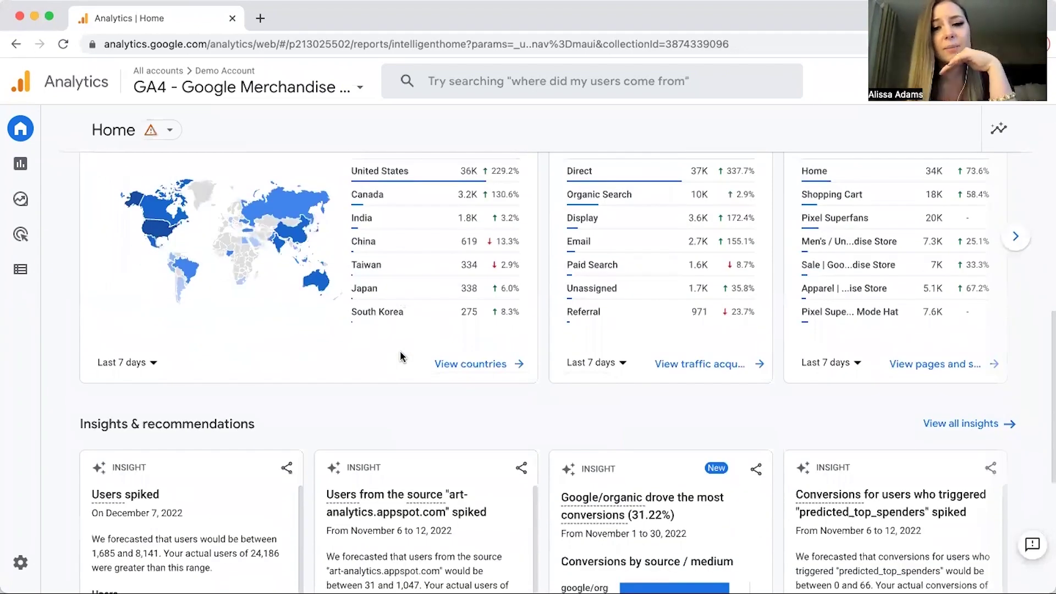
scroll(401, 356, "down", 4)
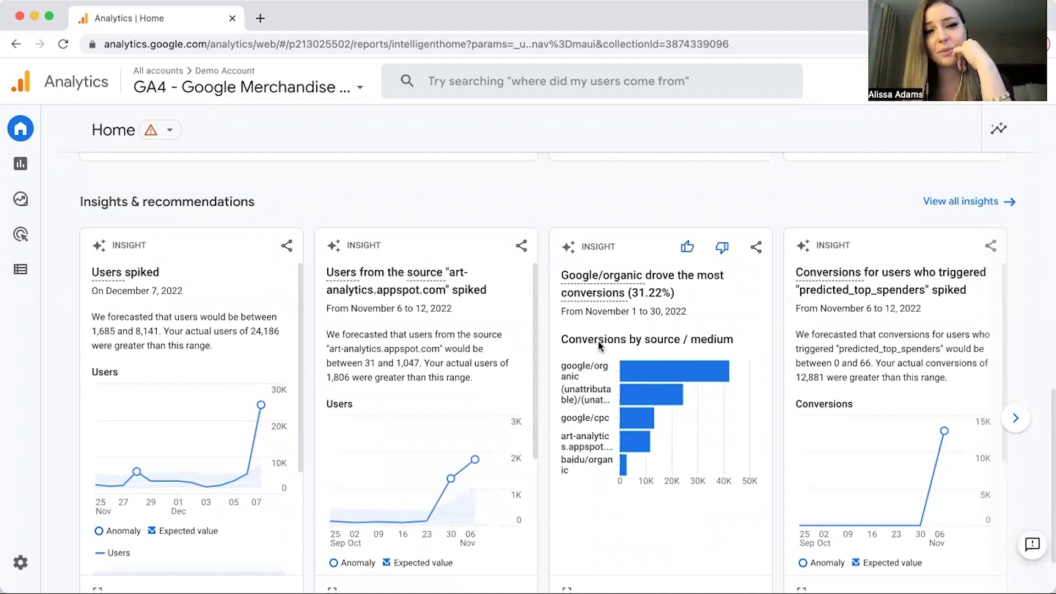
scroll(598, 341, "down", 2)
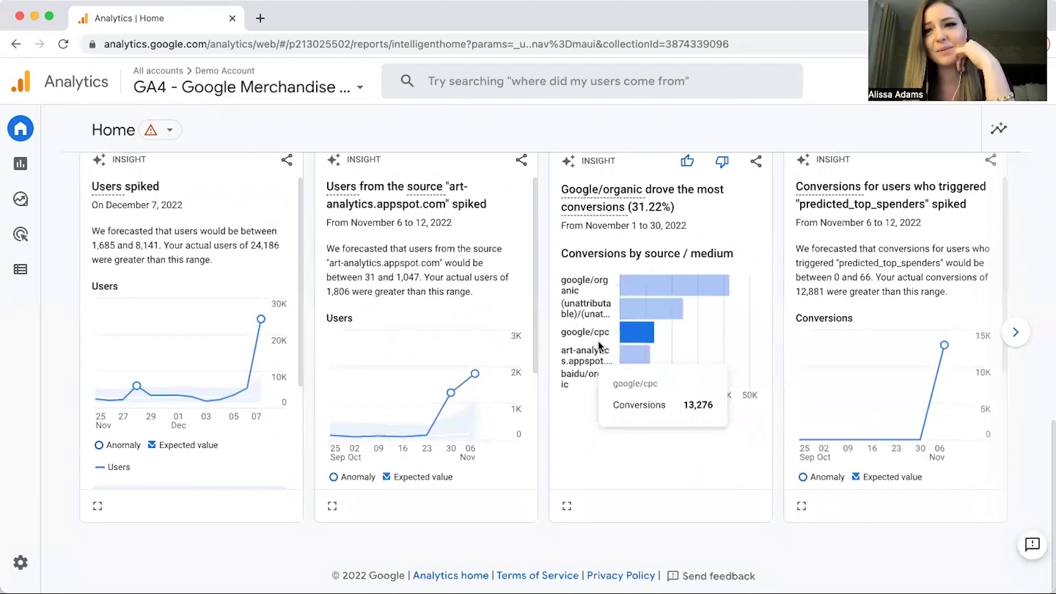
scroll(598, 345, "up", 12)
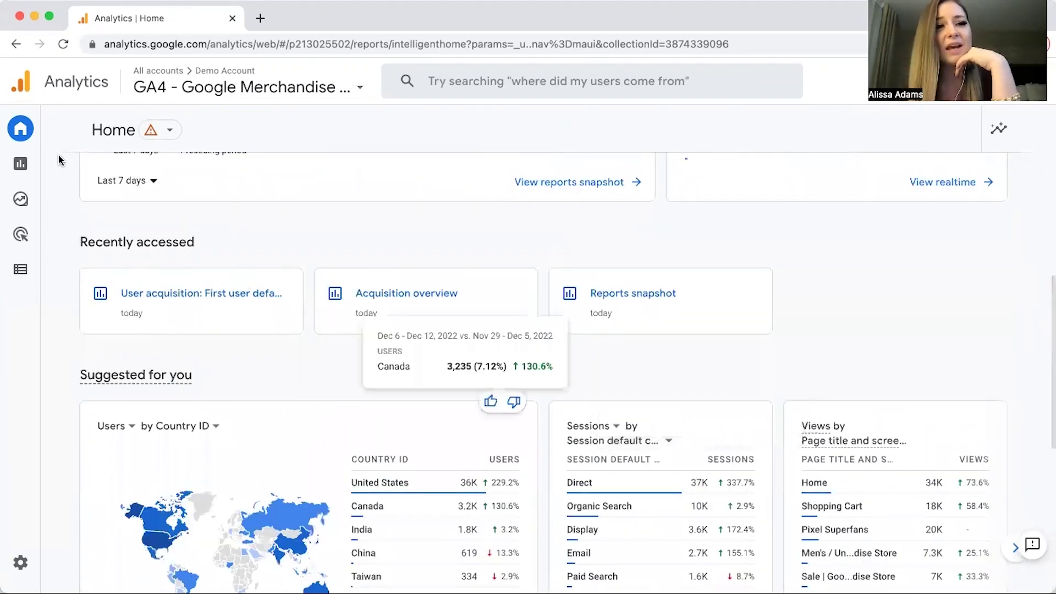
Open the Reports snapshot and review its user metrics, insights and new-user channel chart.
left_click(17, 161)
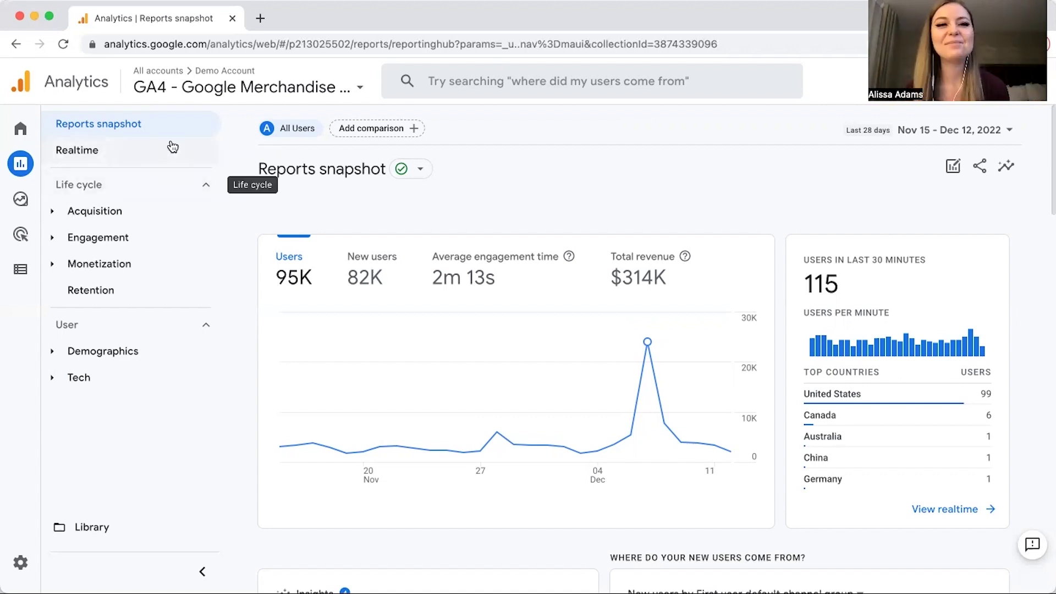
mouse_move(446, 406)
scroll(446, 406, "down", 10)
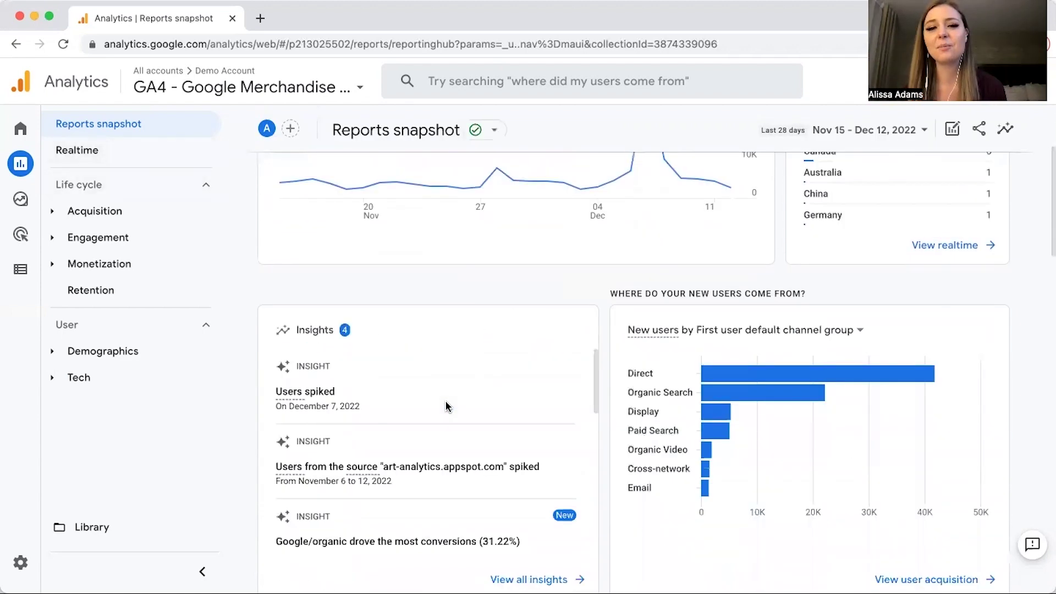
scroll(443, 405, "up", 15)
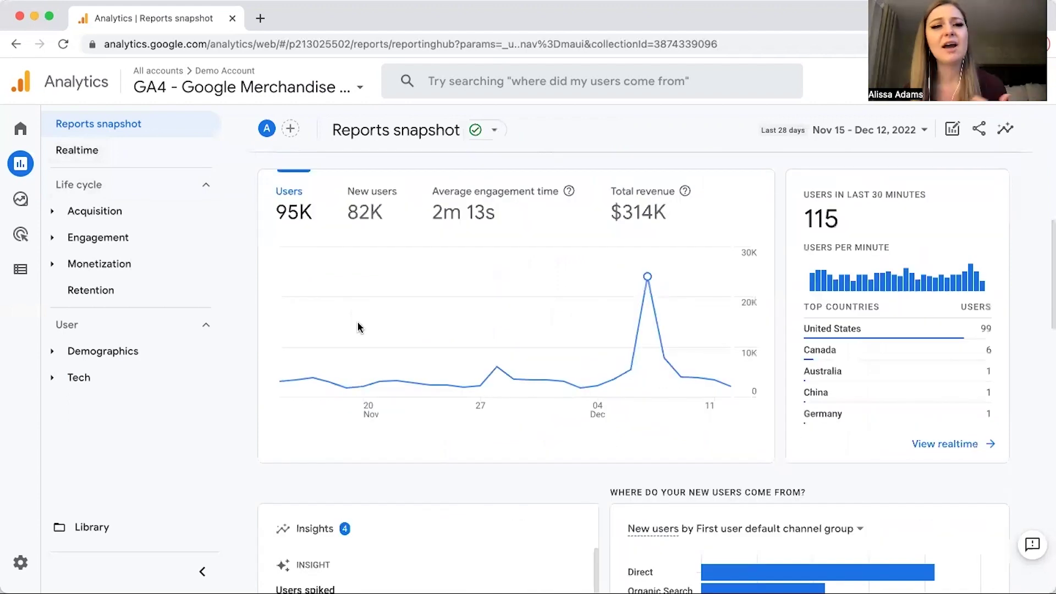
Open the Realtime report and examine its user map, per-minute activity, audience, page, event and conversion cards.
left_click(155, 156)
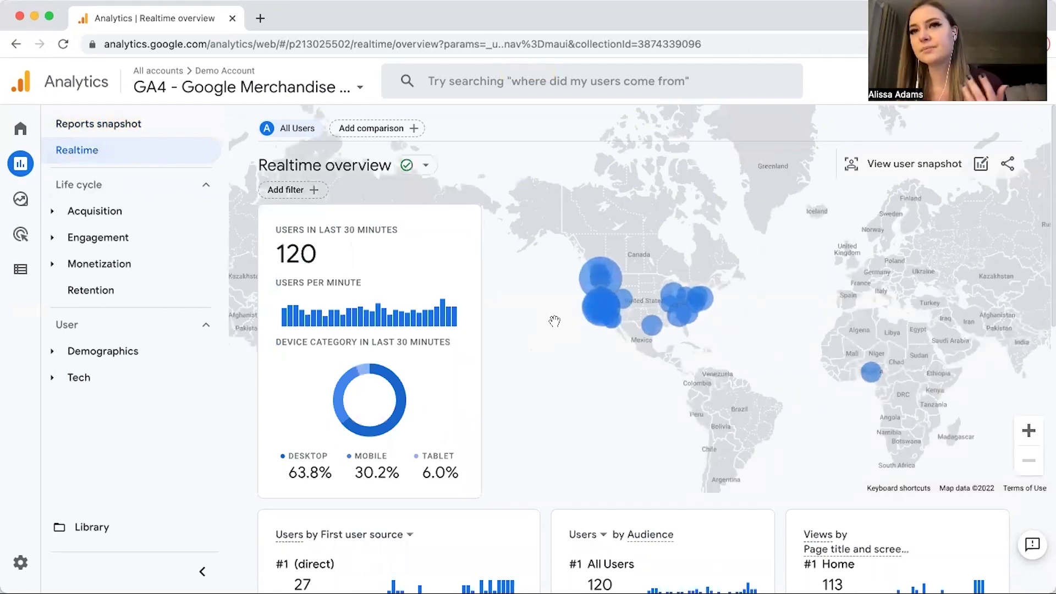
scroll(674, 340, "down", 3)
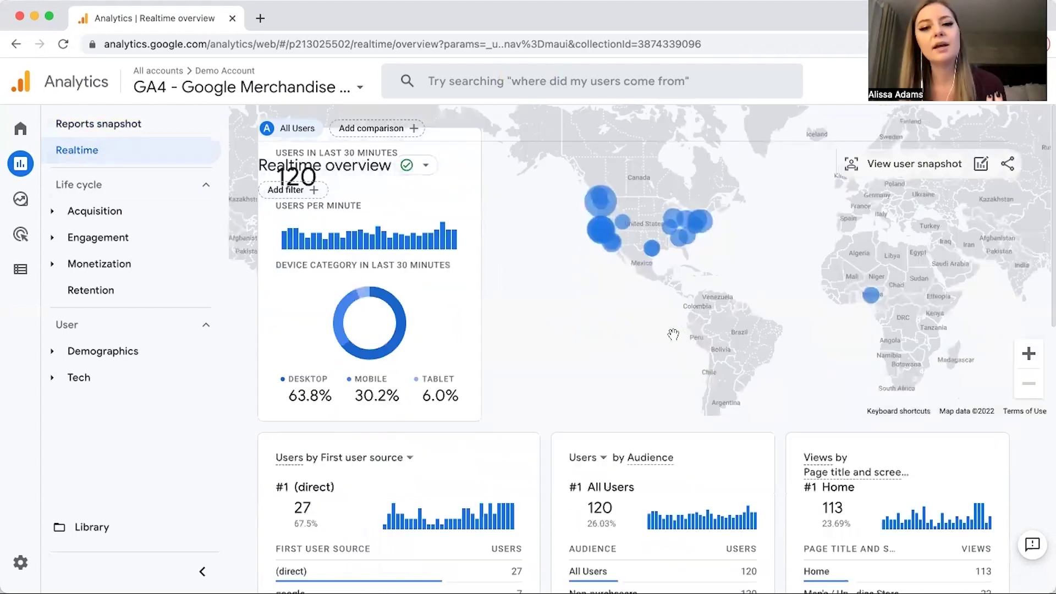
scroll(674, 333, "down", 3)
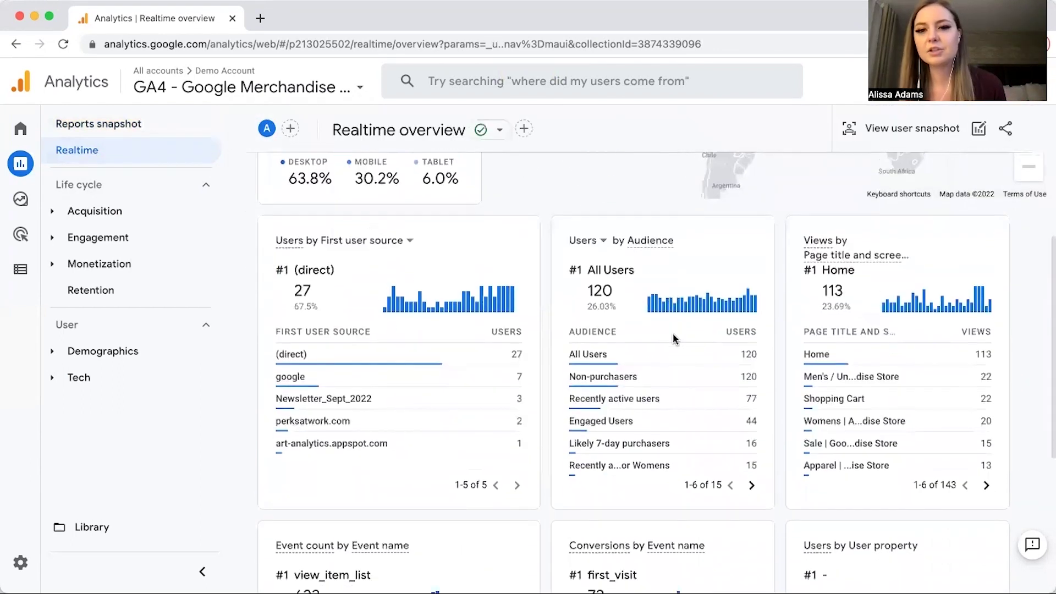
scroll(673, 334, "down", 3)
scroll(674, 338, "down", 3)
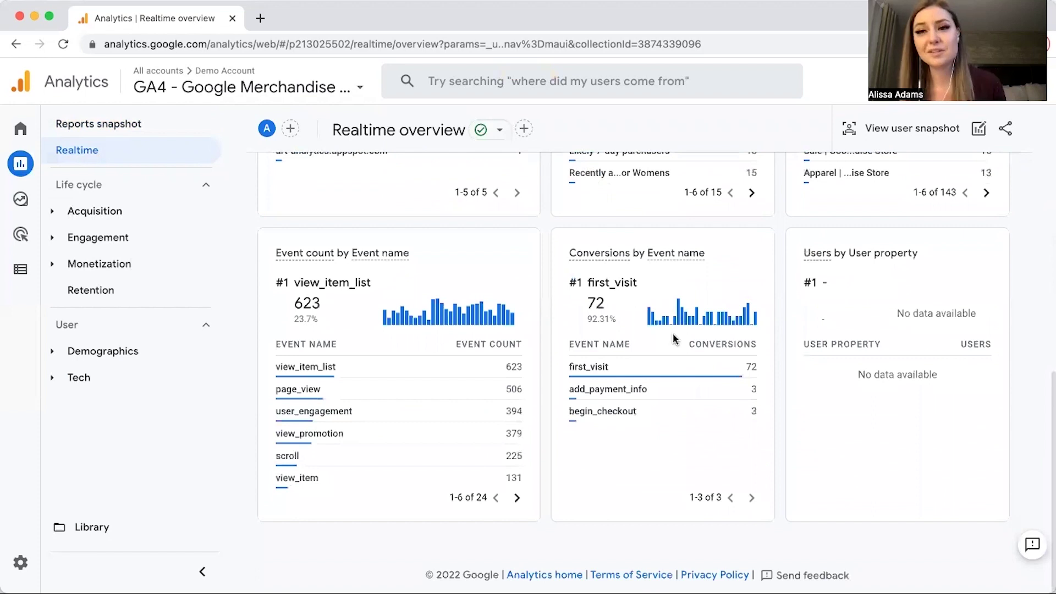
scroll(672, 332, "up", 11)
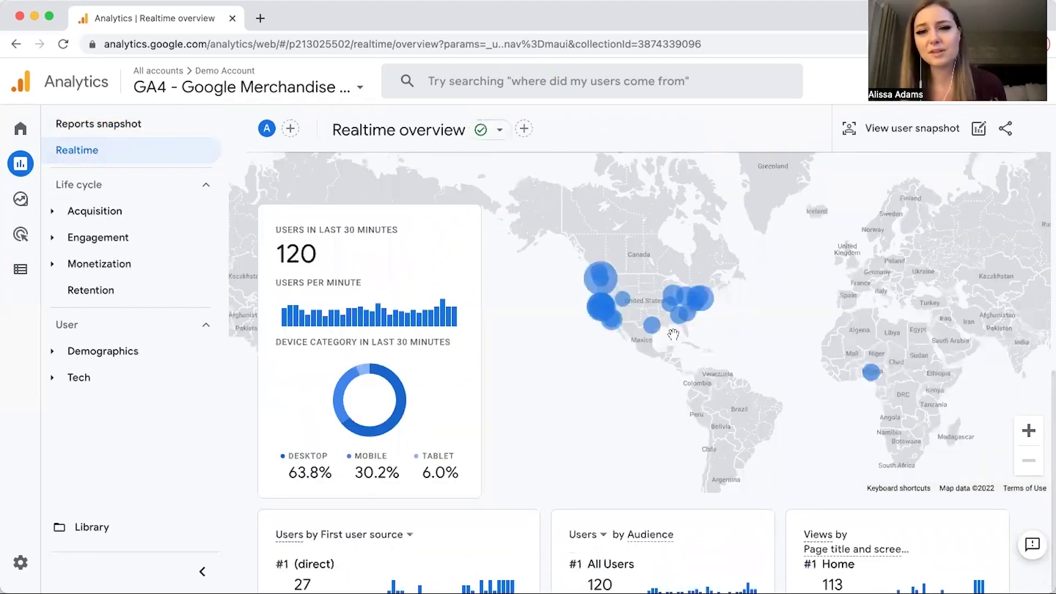
mouse_move(386, 301)
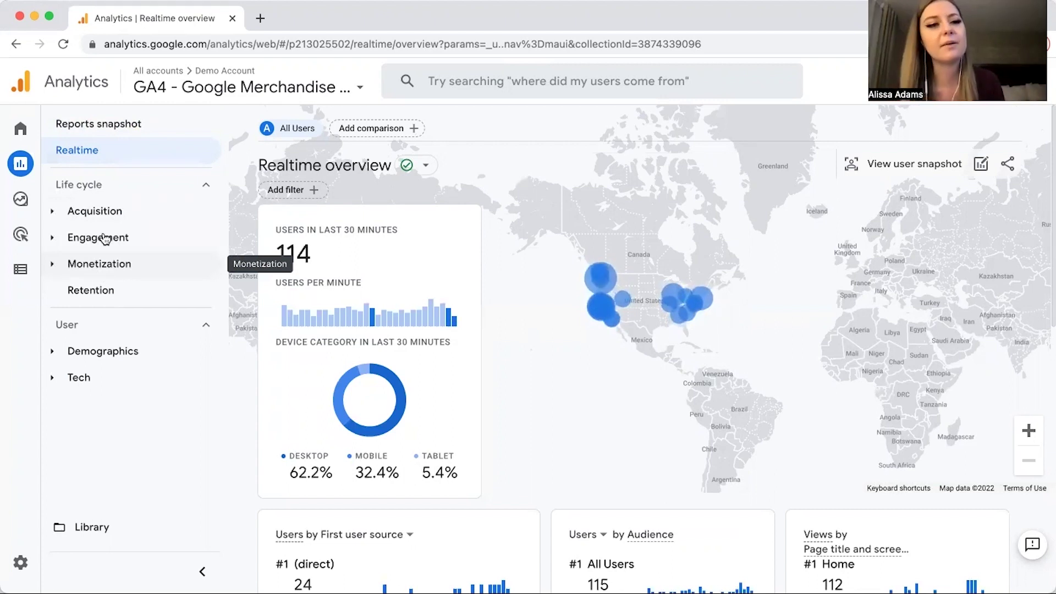
Expand the Acquisition reports in the Life cycle collection and open the Acquisition overview.
left_click(93, 213)
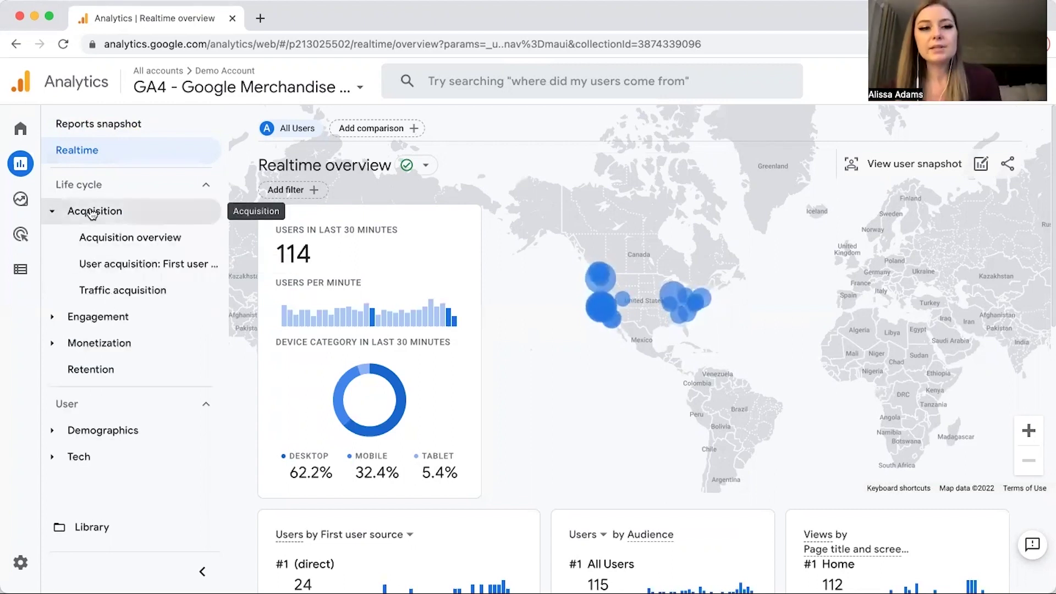
left_click(128, 239)
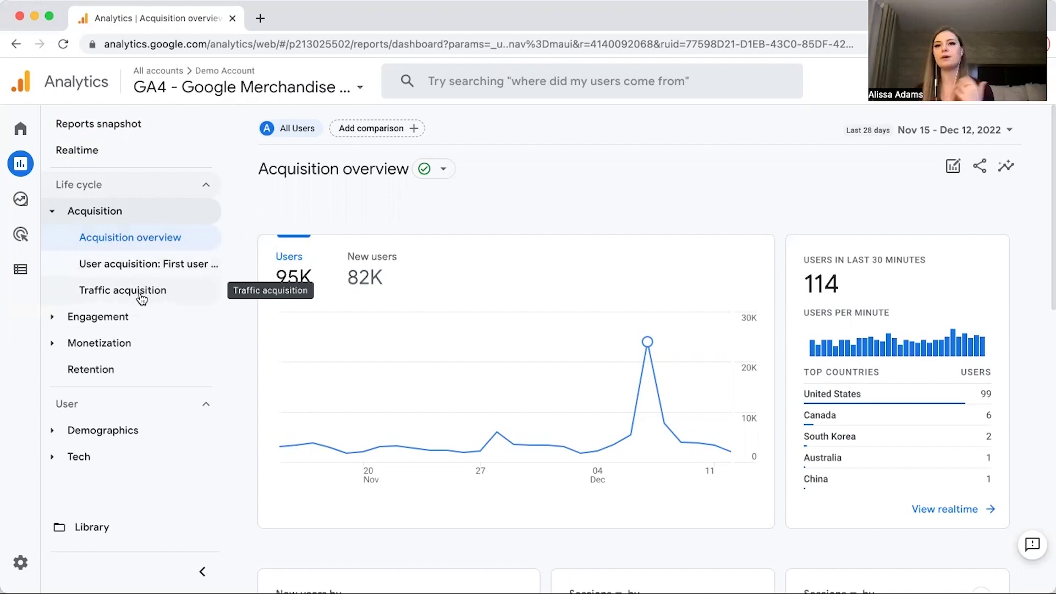
Open the User acquisition report and inspect new users for Direct, Organic Search, Display, Paid Search and Organic Video.
left_click(160, 272)
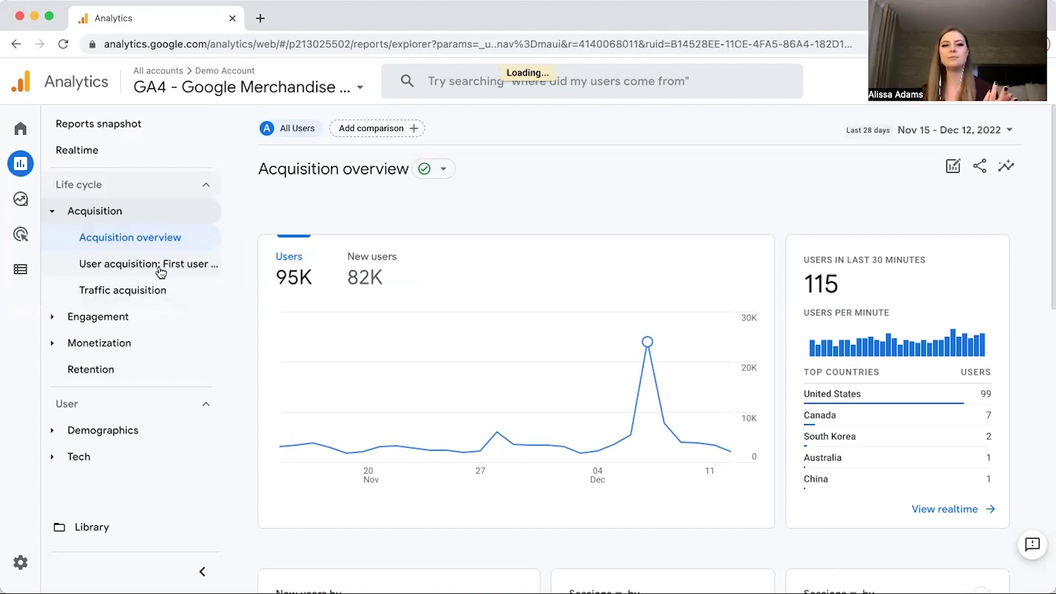
mouse_move(886, 276)
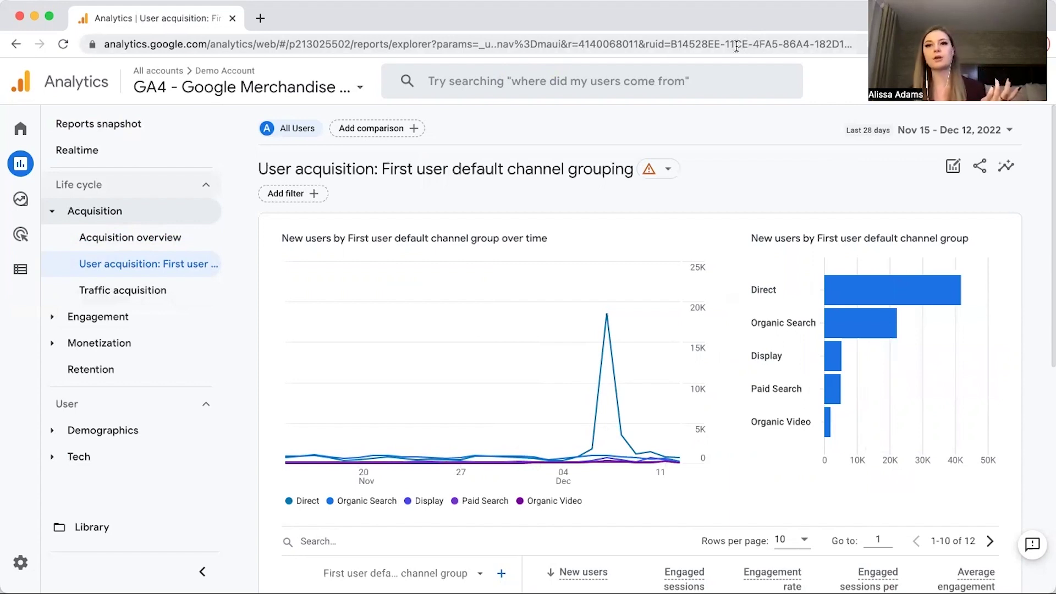
mouse_move(884, 296)
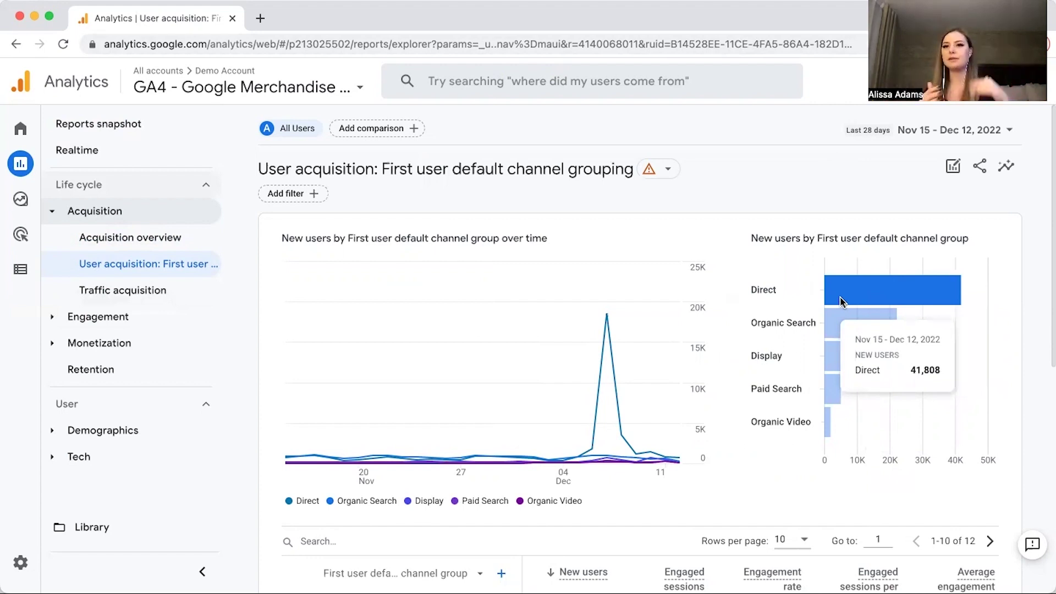
mouse_move(840, 338)
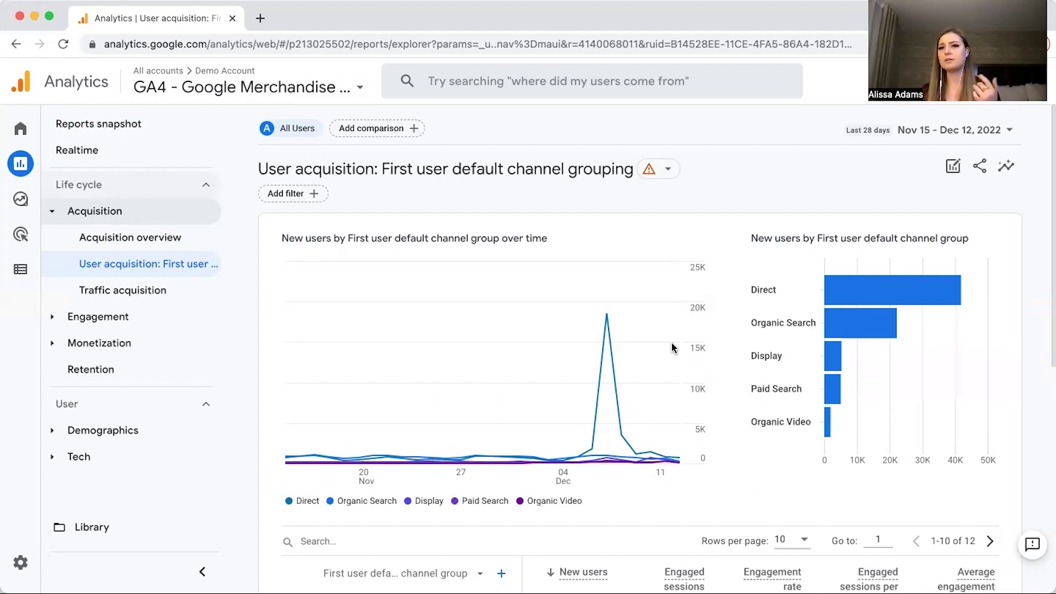
mouse_move(886, 400)
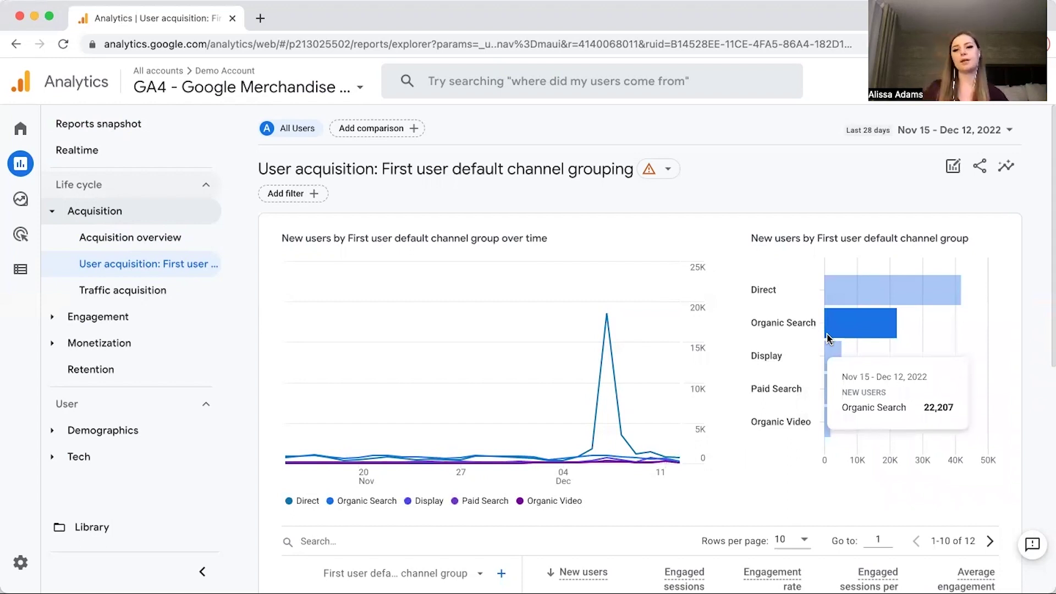
mouse_move(825, 363)
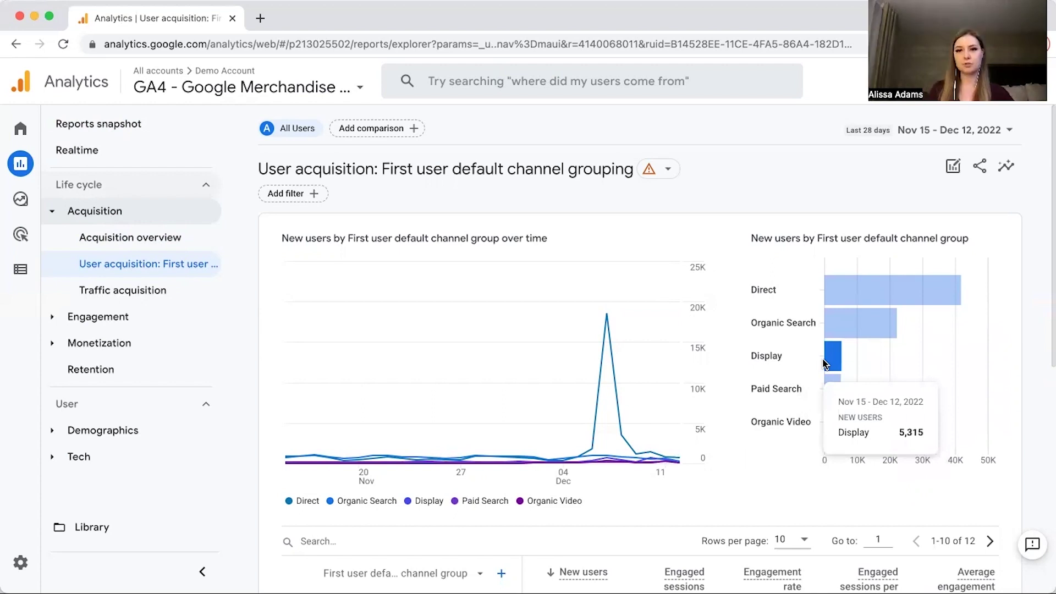
mouse_move(829, 390)
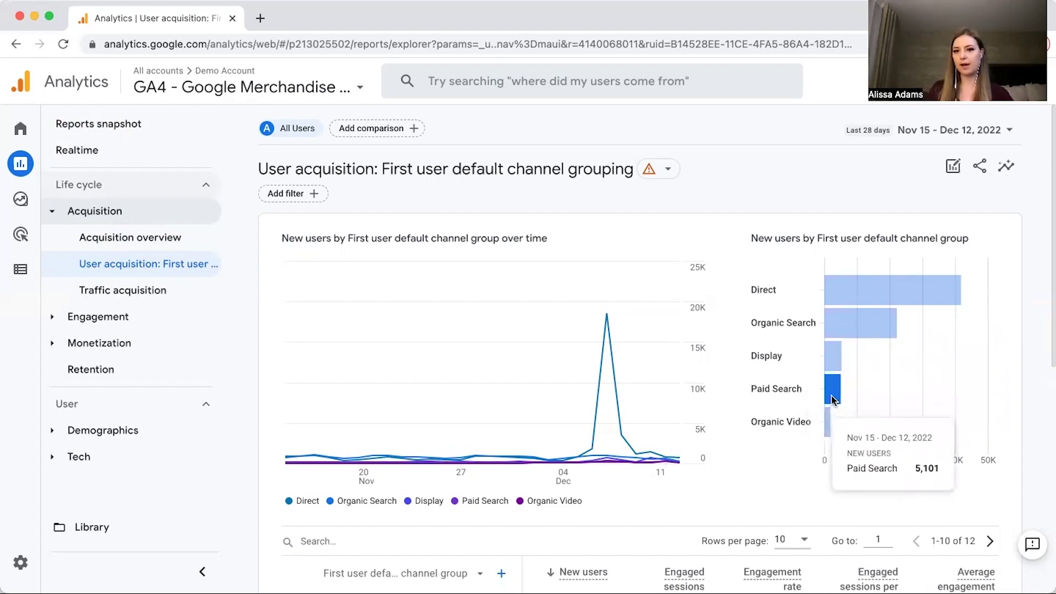
mouse_move(830, 426)
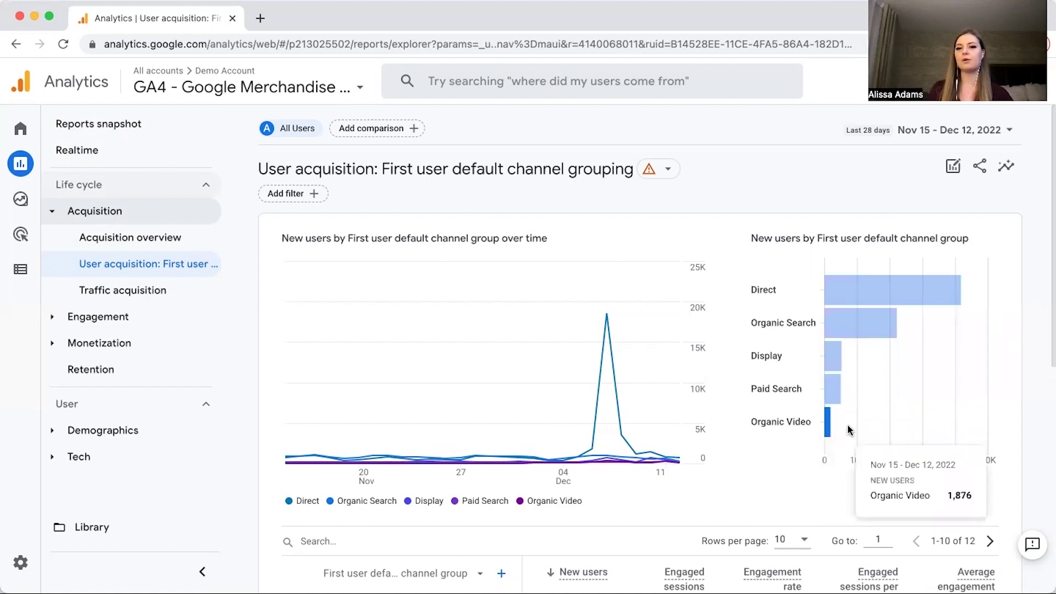
Examine the User acquisition table by channel group, highlighting Referral, Organic Search and Email, and recheck the Direct channel in the chart.
scroll(601, 451, "down", 4)
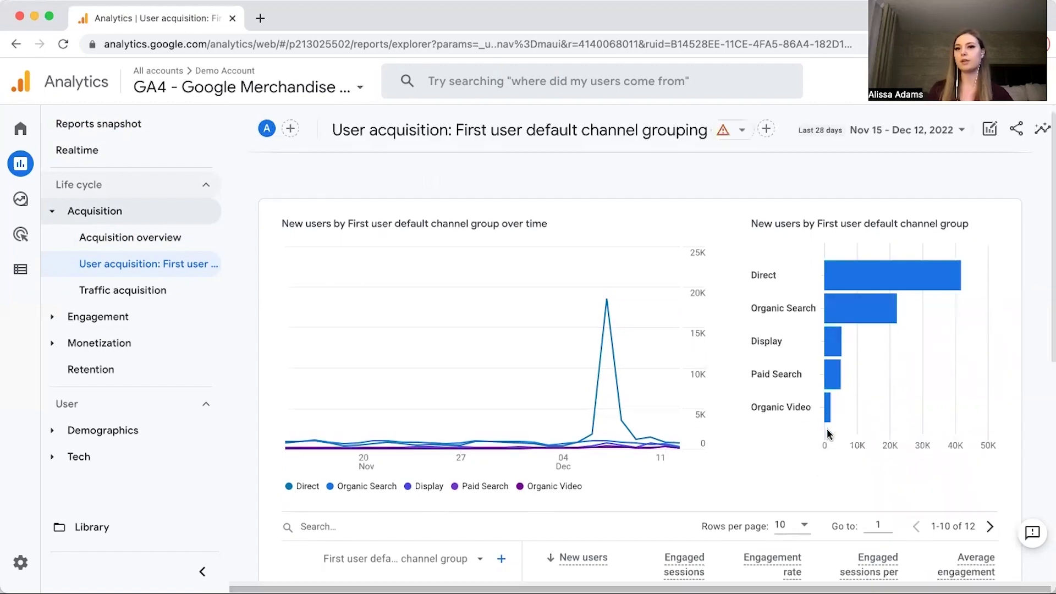
scroll(601, 451, "down", 4)
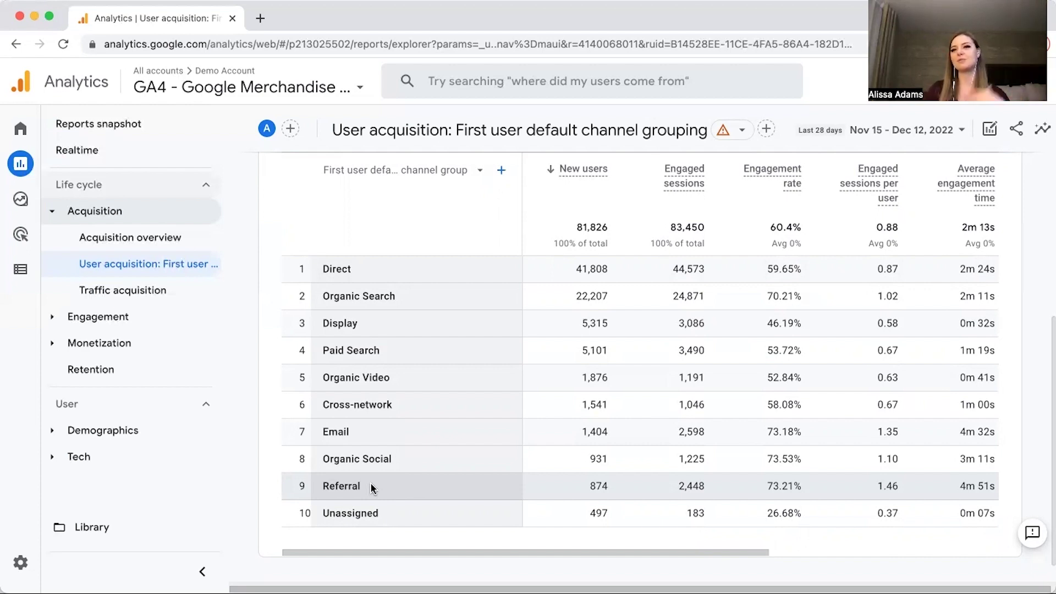
double_click(336, 486)
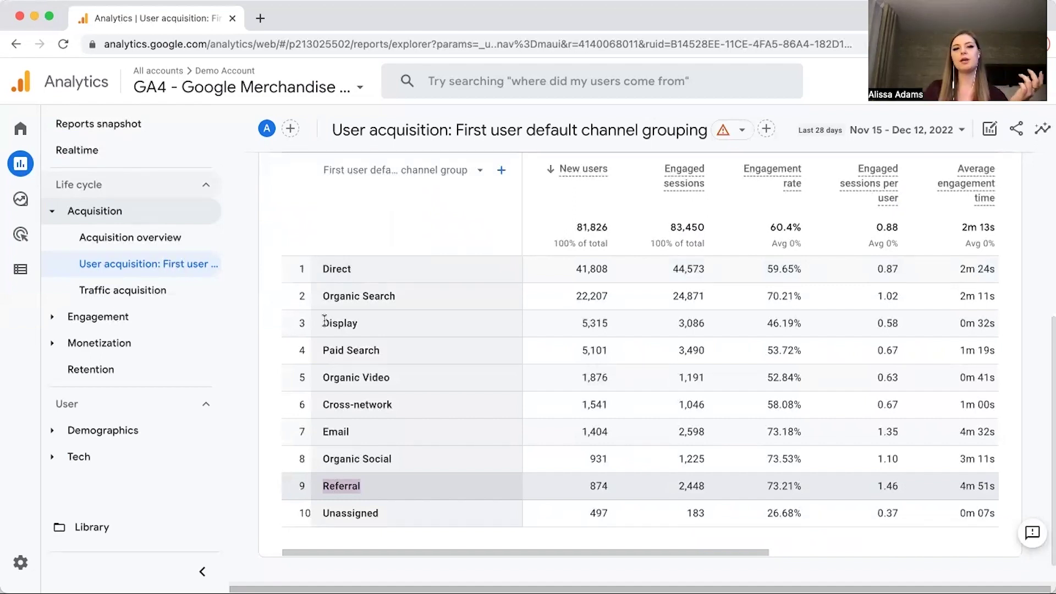
triple_click(361, 297)
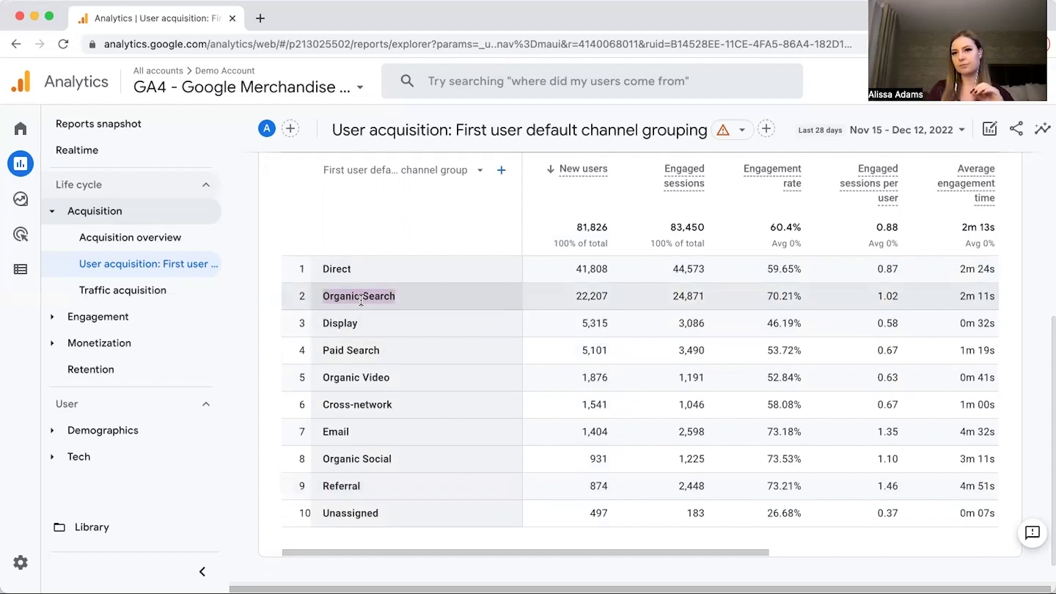
double_click(333, 432)
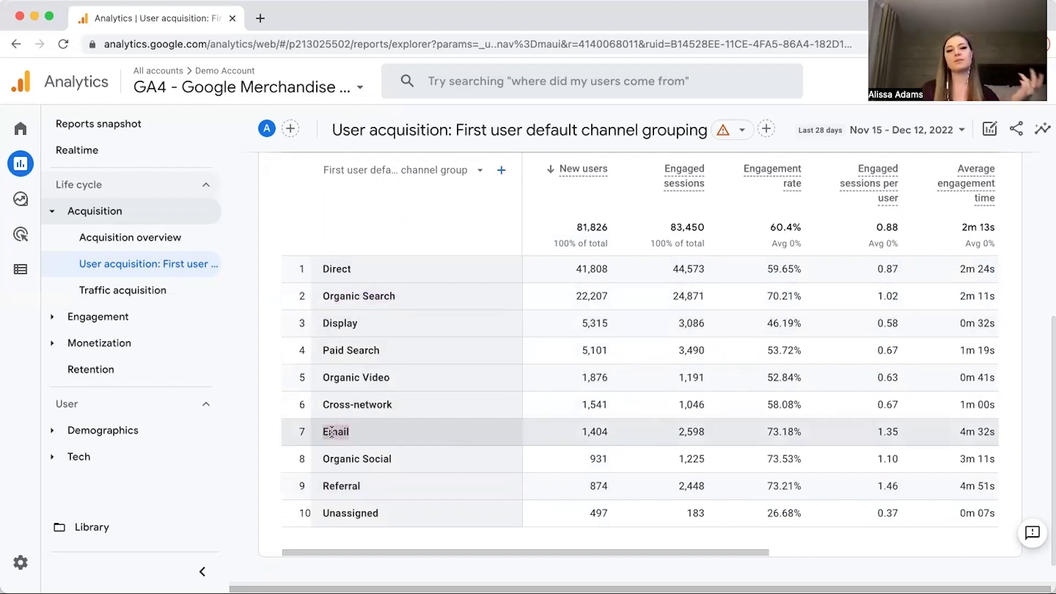
scroll(414, 470, "up", 2)
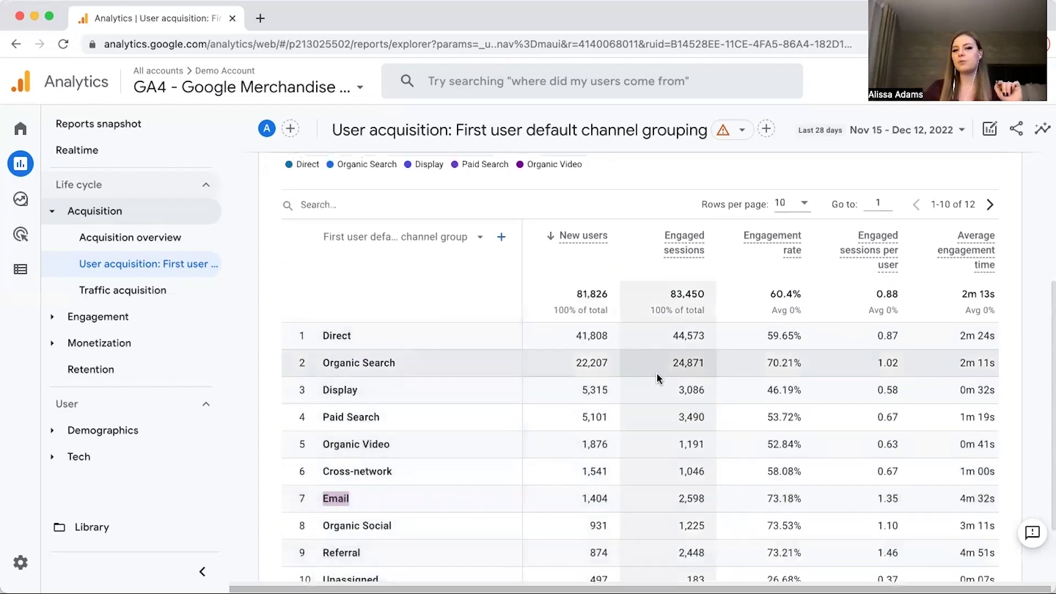
scroll(658, 377, "down", 1)
scroll(657, 374, "up", 10)
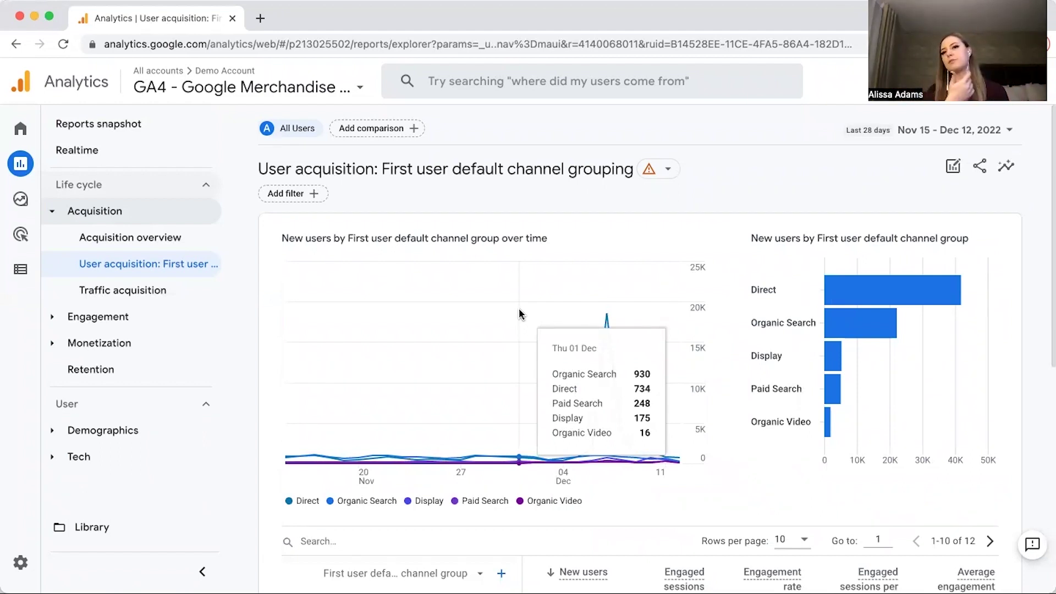
mouse_move(874, 289)
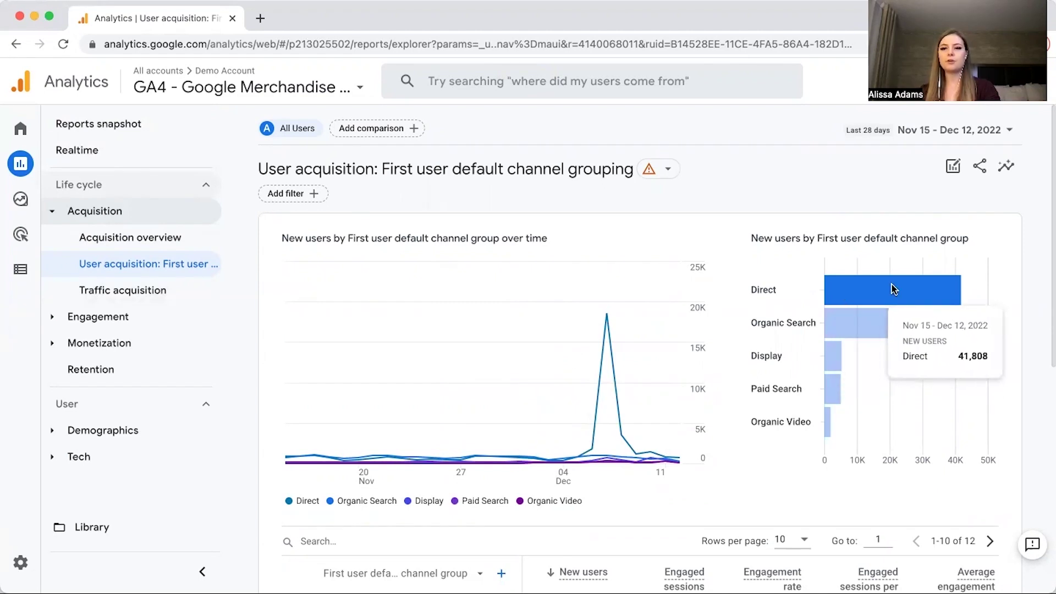
Open the Traffic acquisition report and examine users by session default channel group in the chart and table.
left_click(174, 293)
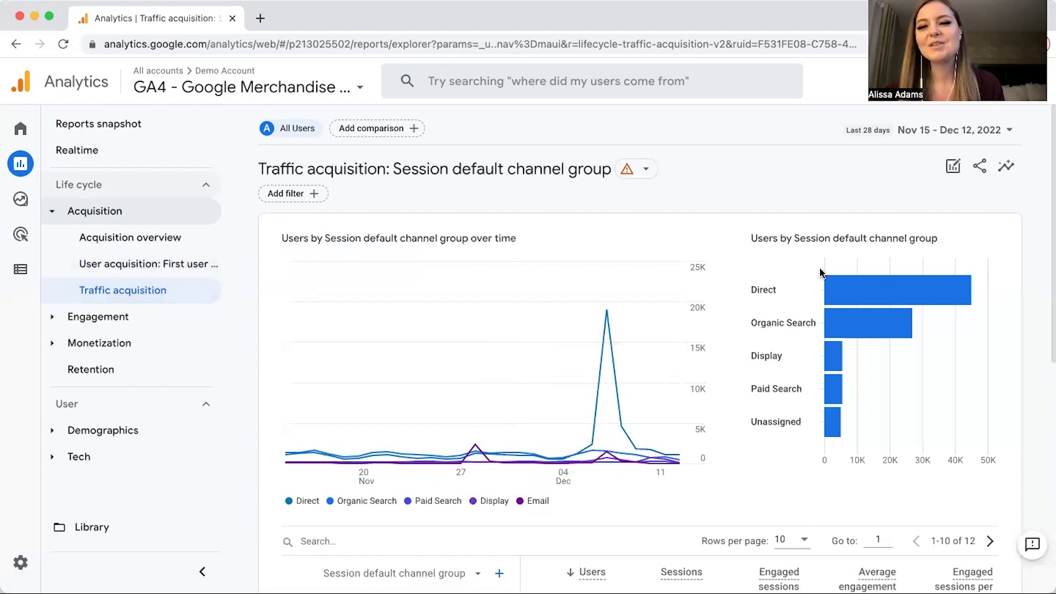
mouse_move(849, 299)
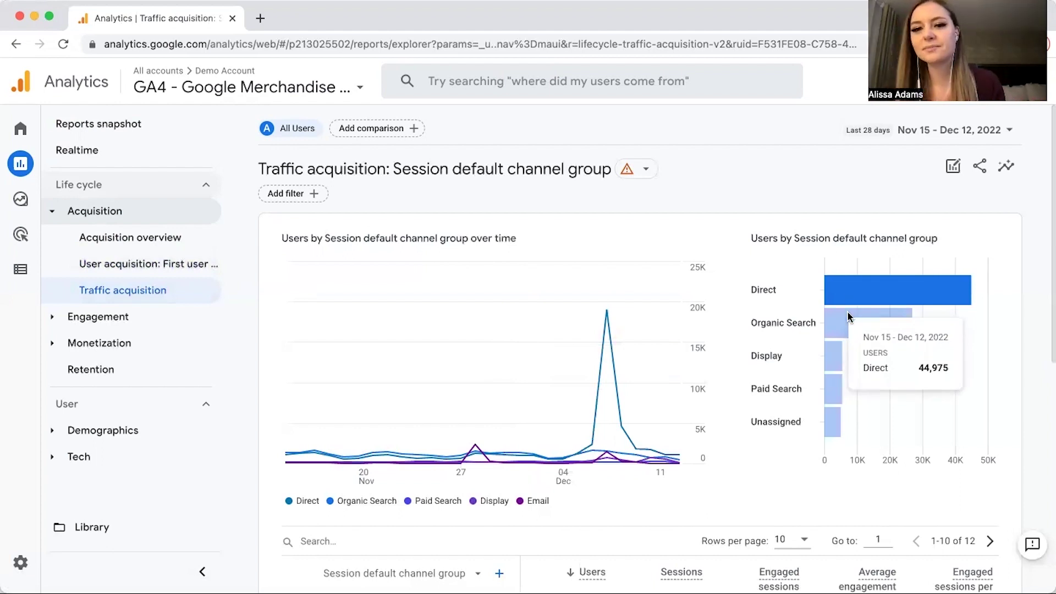
scroll(840, 318, "down", 4)
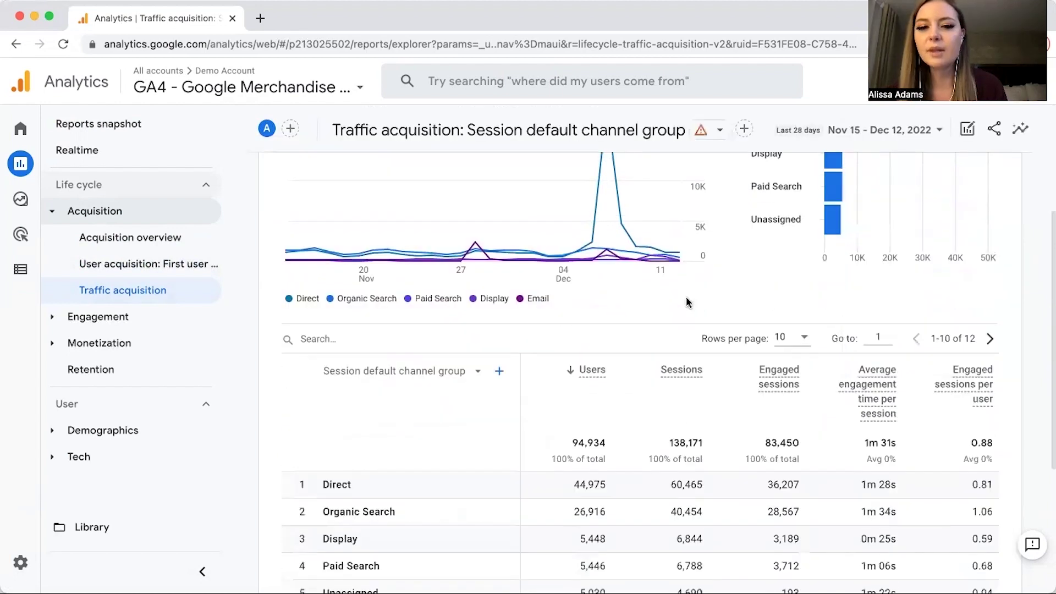
scroll(534, 447, "down", 4)
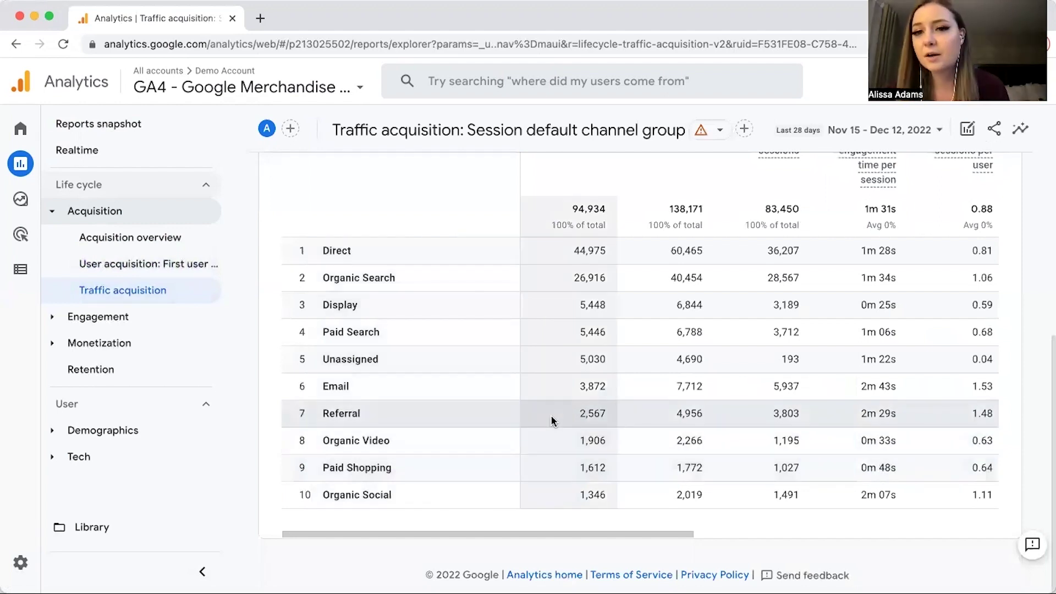
Set the Traffic acquisition table to show 25 rows per page.
scroll(550, 416, "up", 2)
scroll(552, 421, "up", 3)
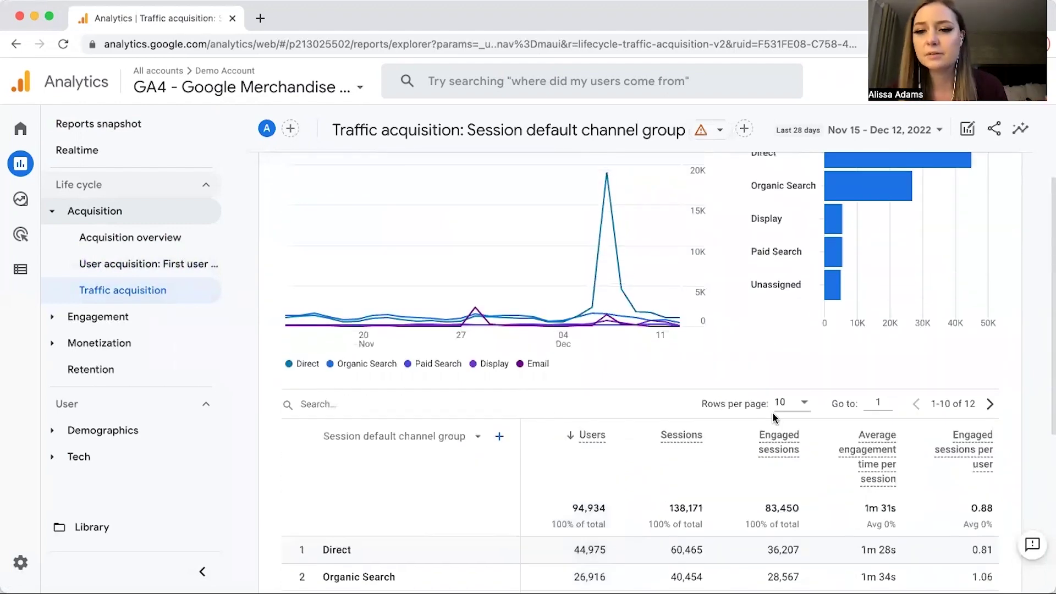
left_click(804, 408)
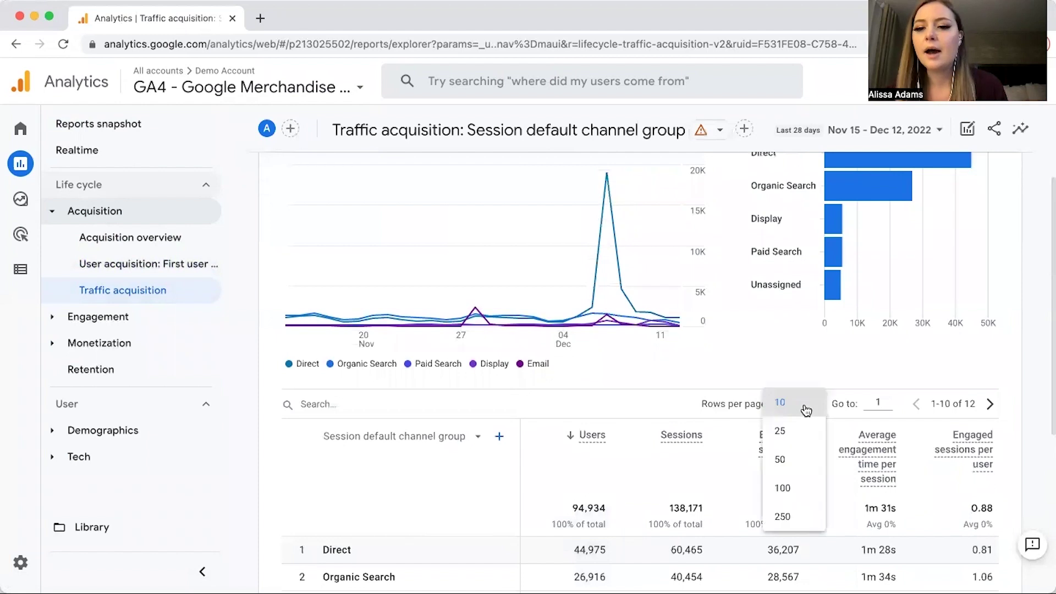
left_click(798, 437)
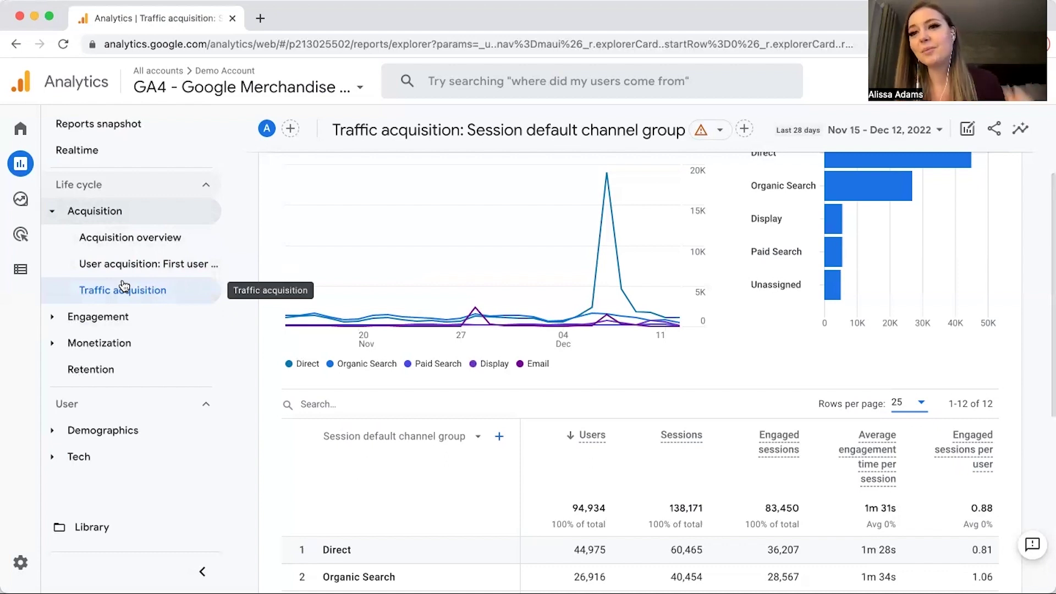
Expand the Engagement reports, view the Engagement overview and open the Events report.
left_click(118, 315)
left_click(151, 337)
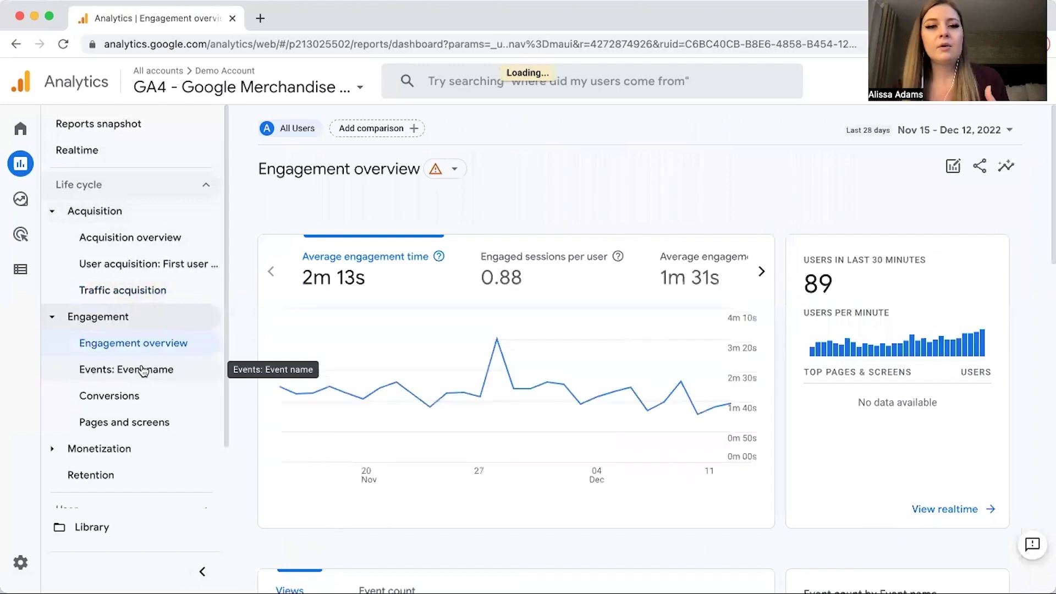
left_click(143, 371)
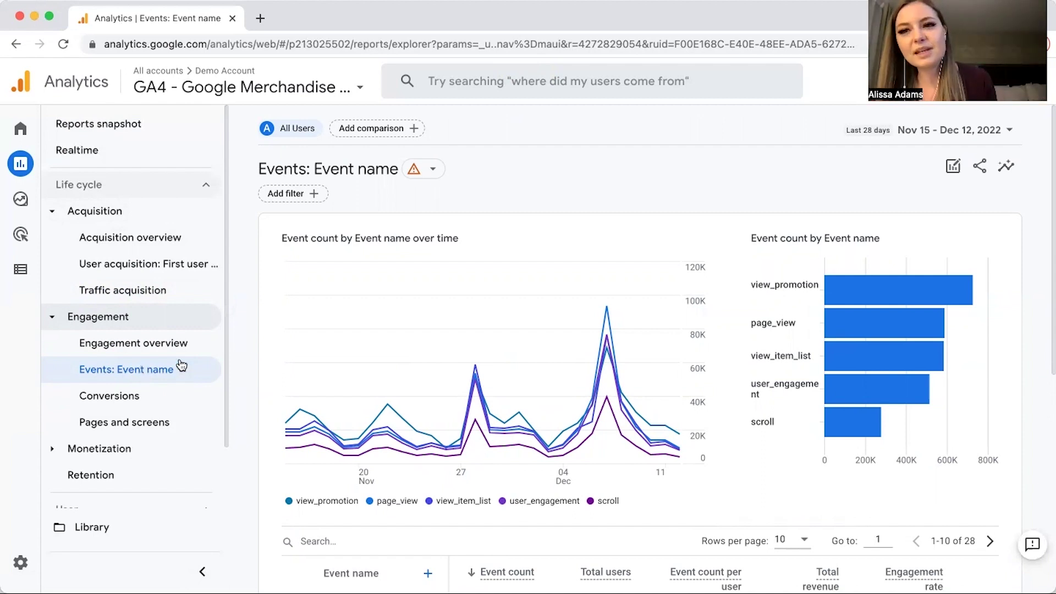
Review the first rows of the Events table and set it to show 50 rows per page.
scroll(392, 392, "down", 3)
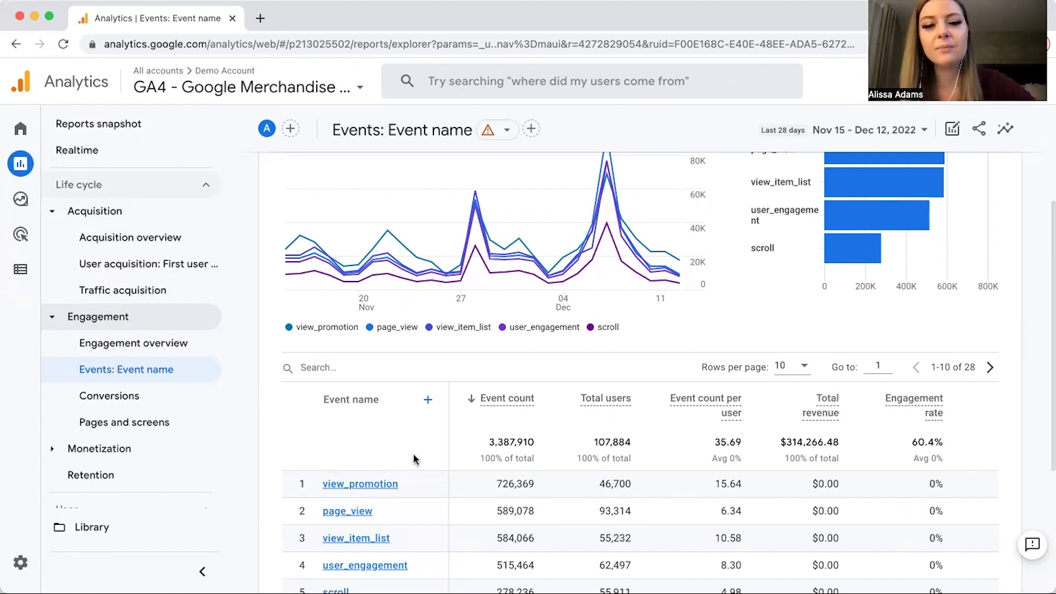
scroll(535, 497, "down", 2)
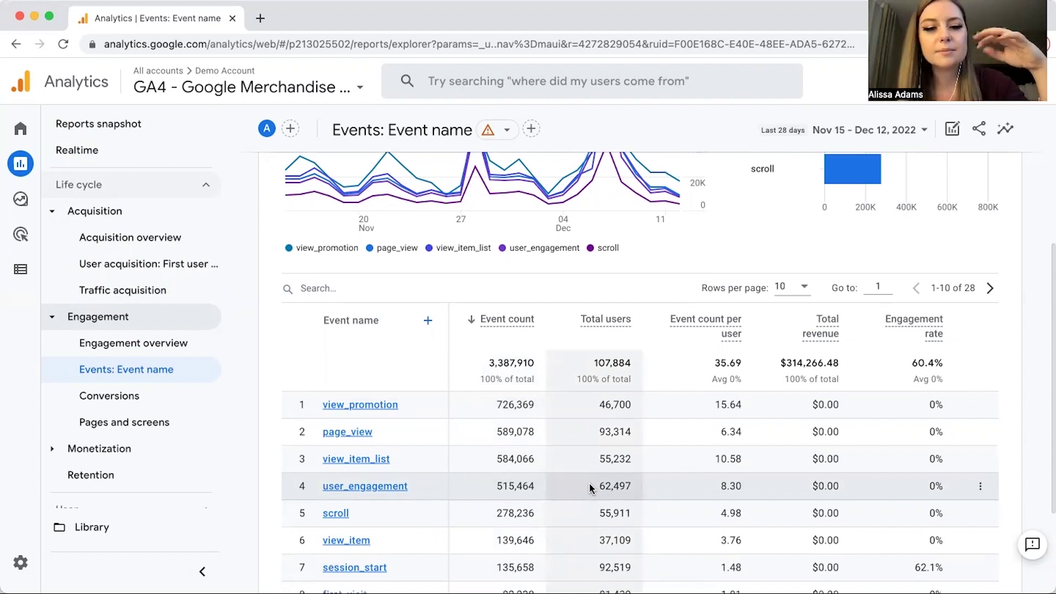
scroll(587, 487, "down", 2)
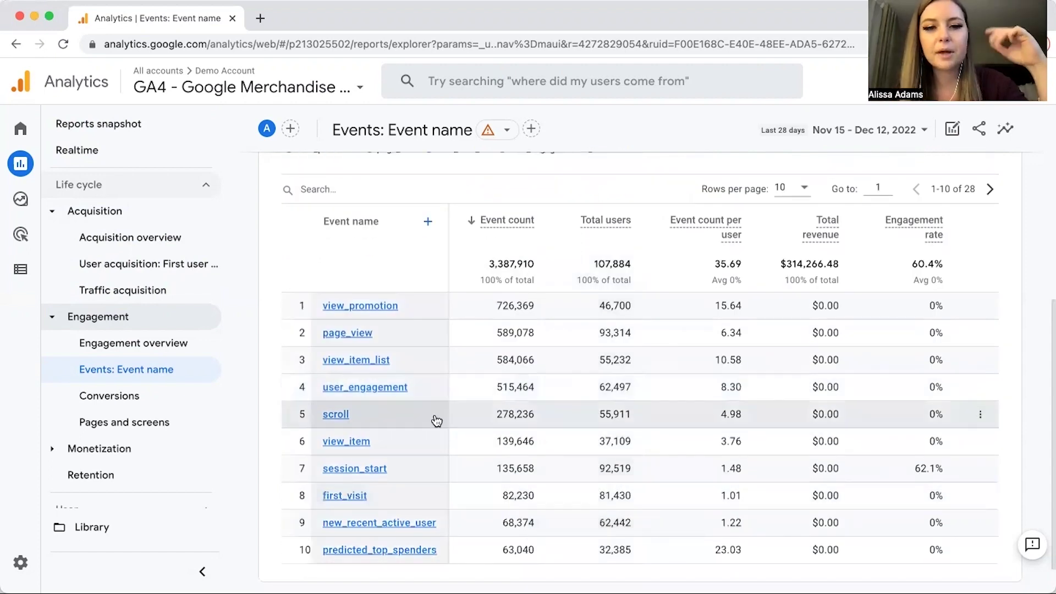
scroll(436, 421, "up", 1)
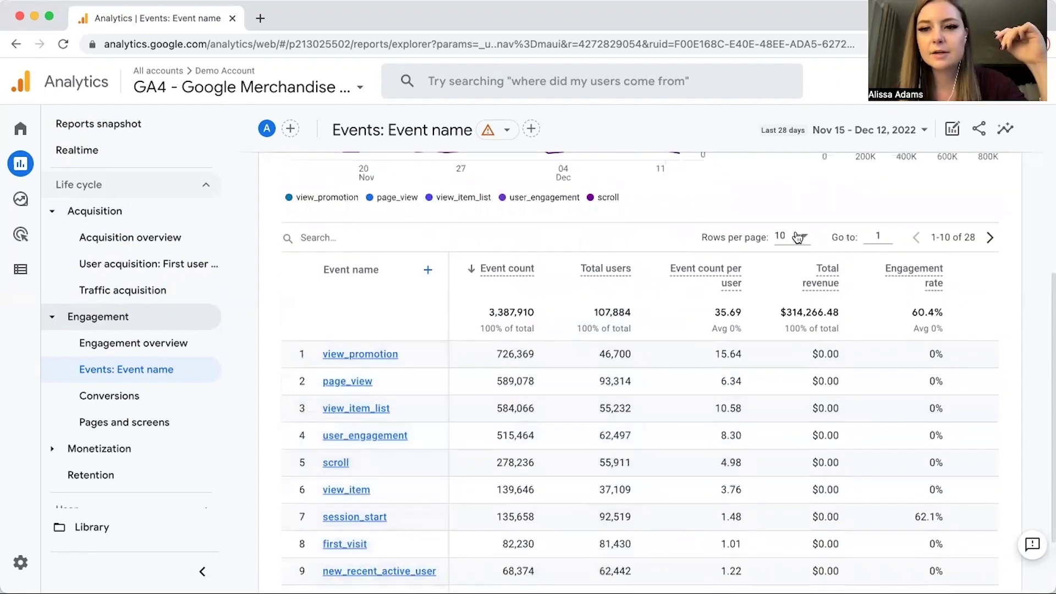
left_click(798, 237)
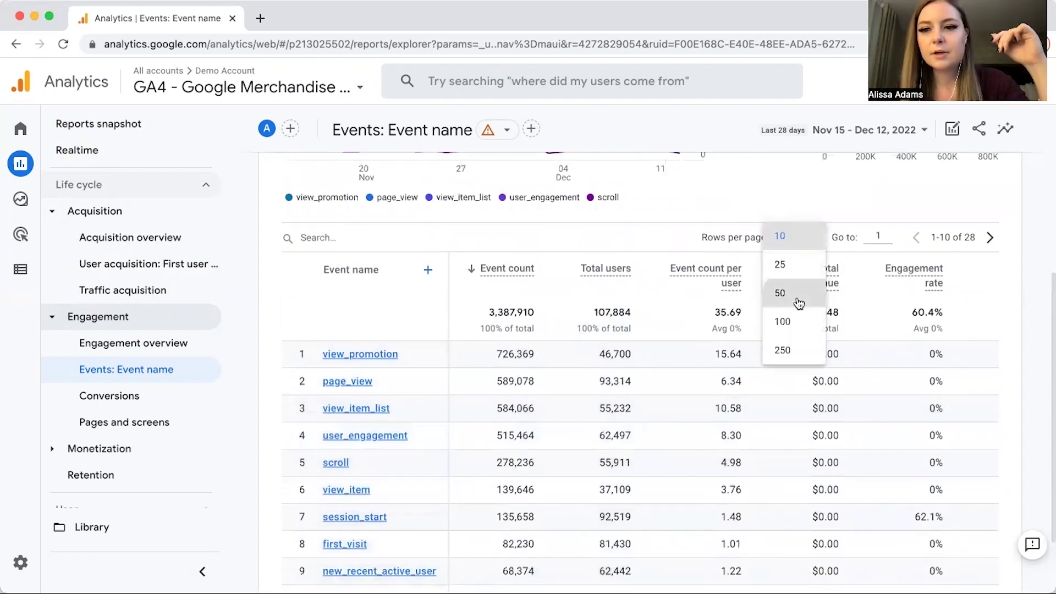
left_click(796, 300)
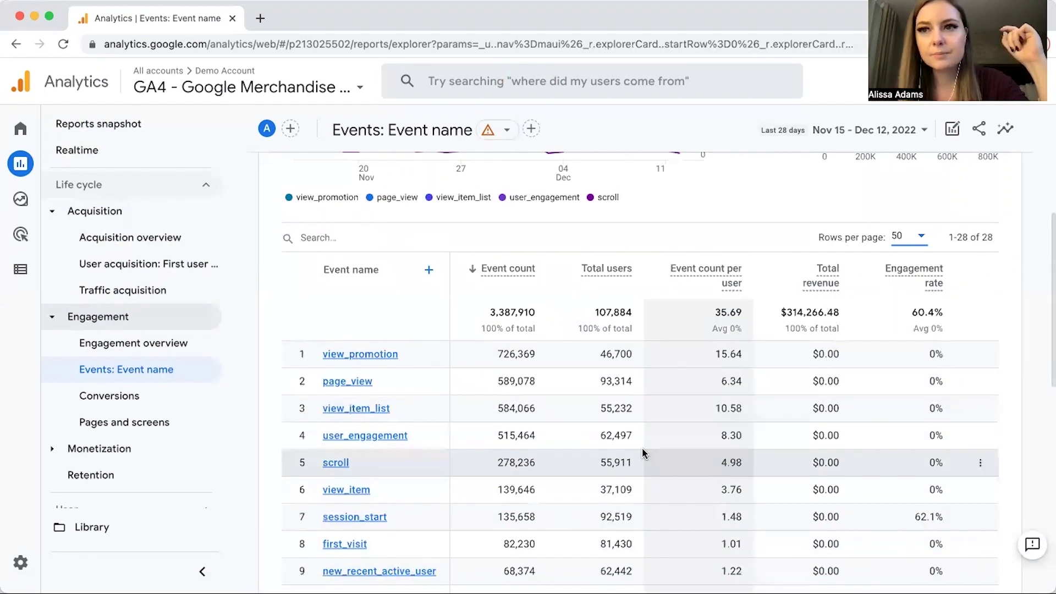
Examine the full list of event names in the Events table, from view_promotion through campus_collection_user, and return to the charts.
scroll(371, 257, "down", 2)
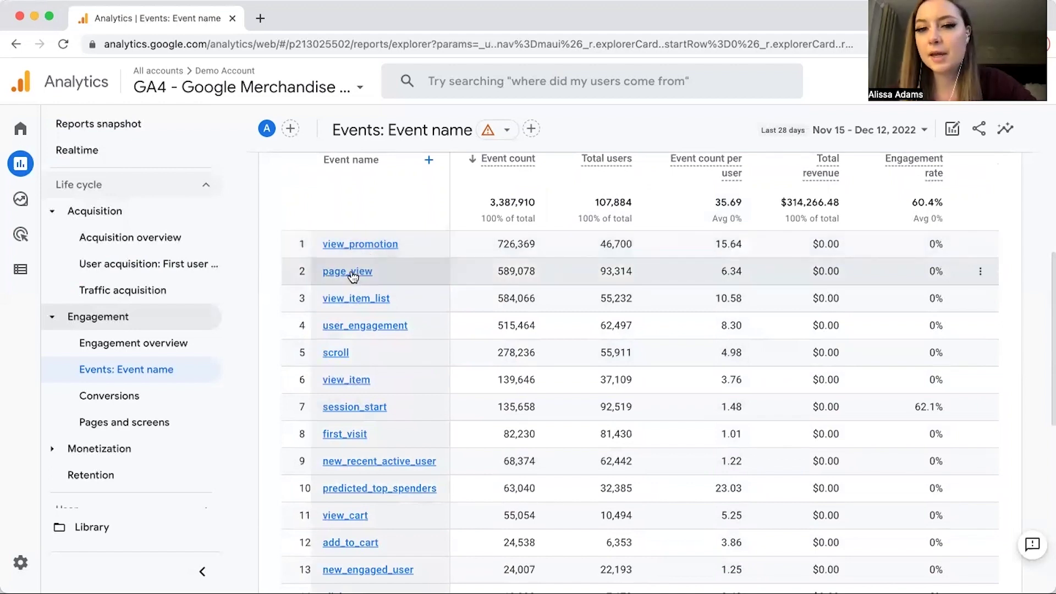
scroll(368, 314, "down", 1)
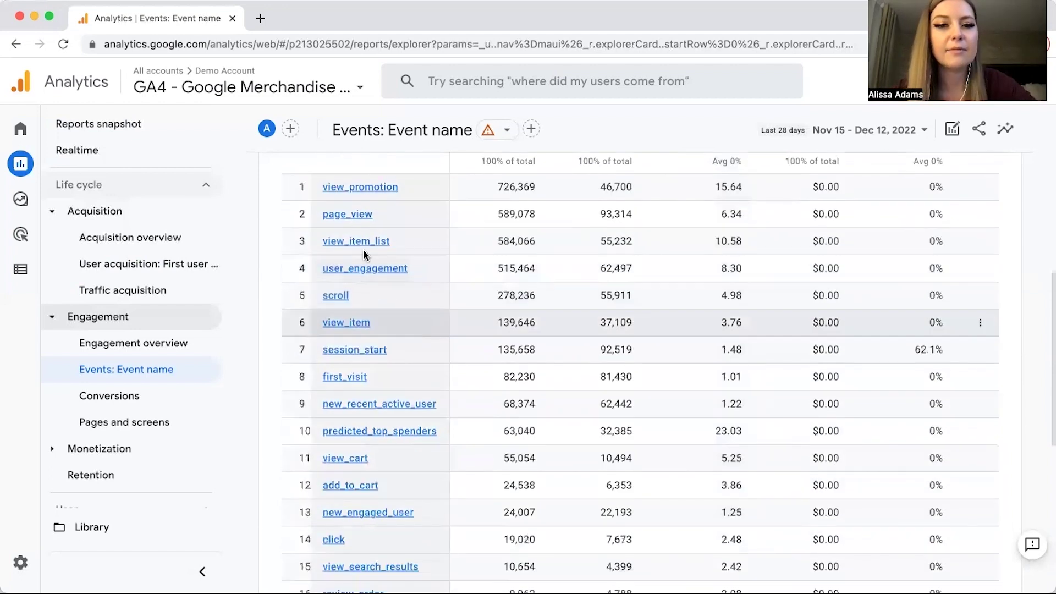
scroll(347, 318, "down", 1)
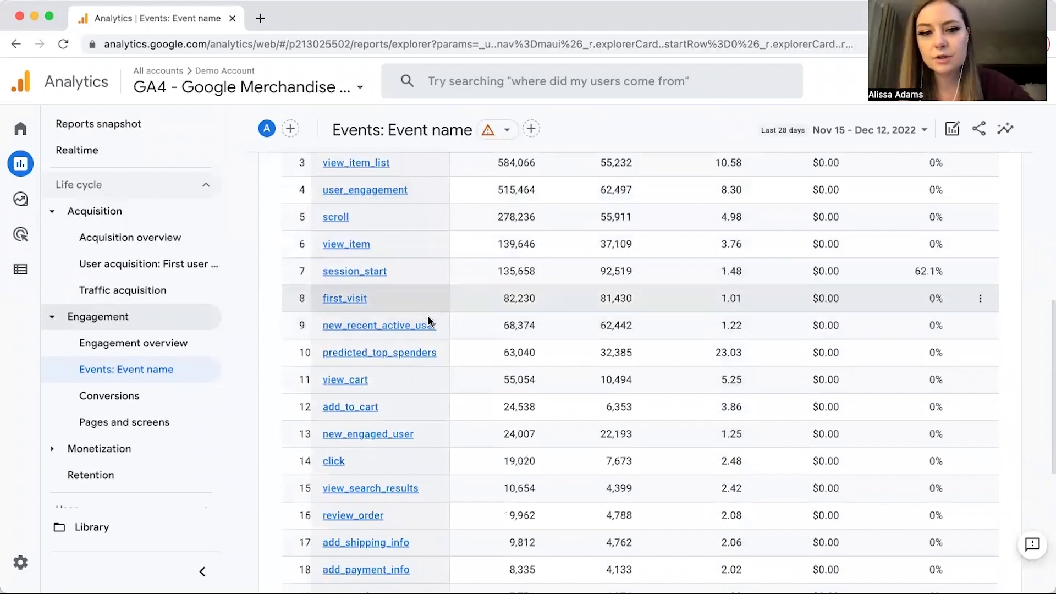
scroll(437, 391, "down", 1)
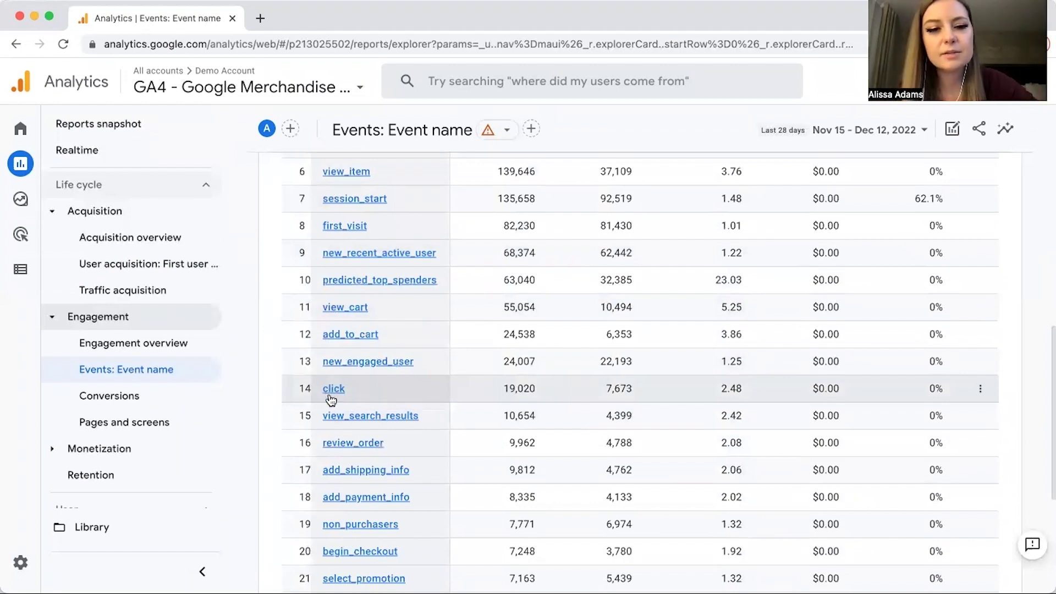
scroll(355, 398, "down", 3)
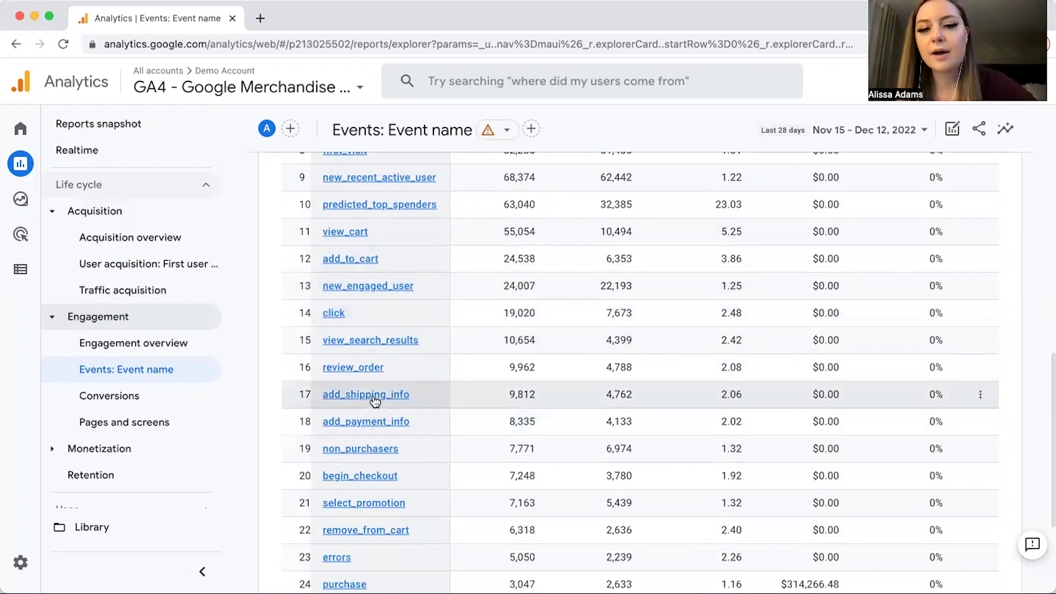
scroll(370, 410, "down", 3)
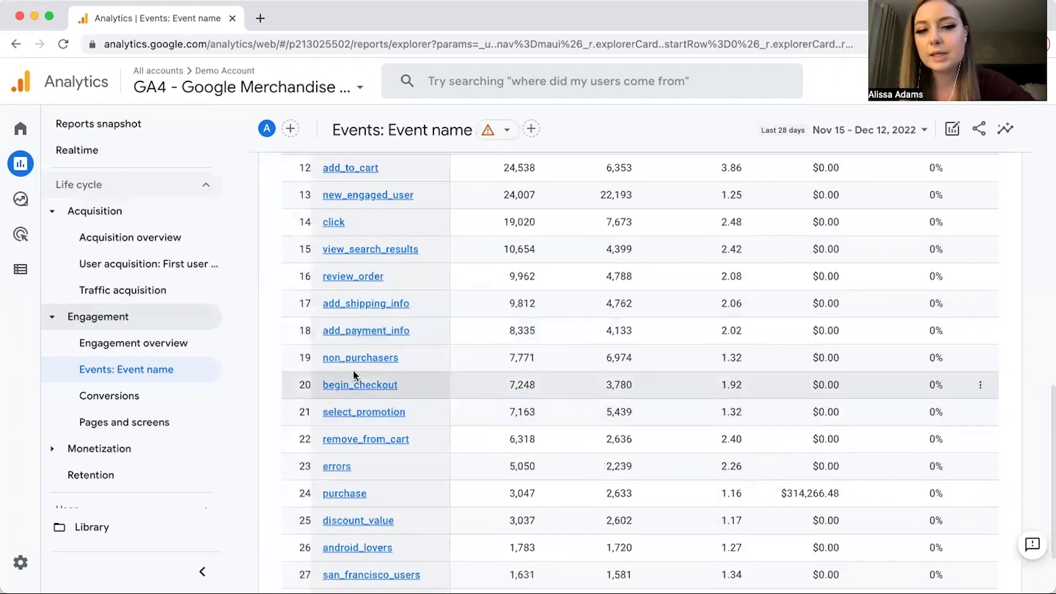
scroll(417, 486, "down", 3)
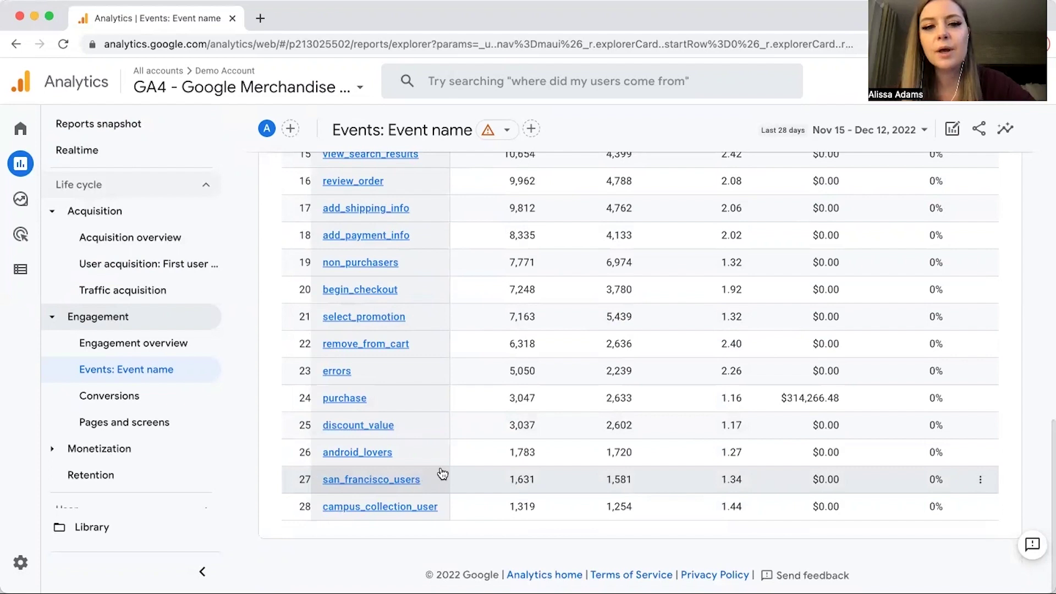
scroll(448, 446, "up", 1)
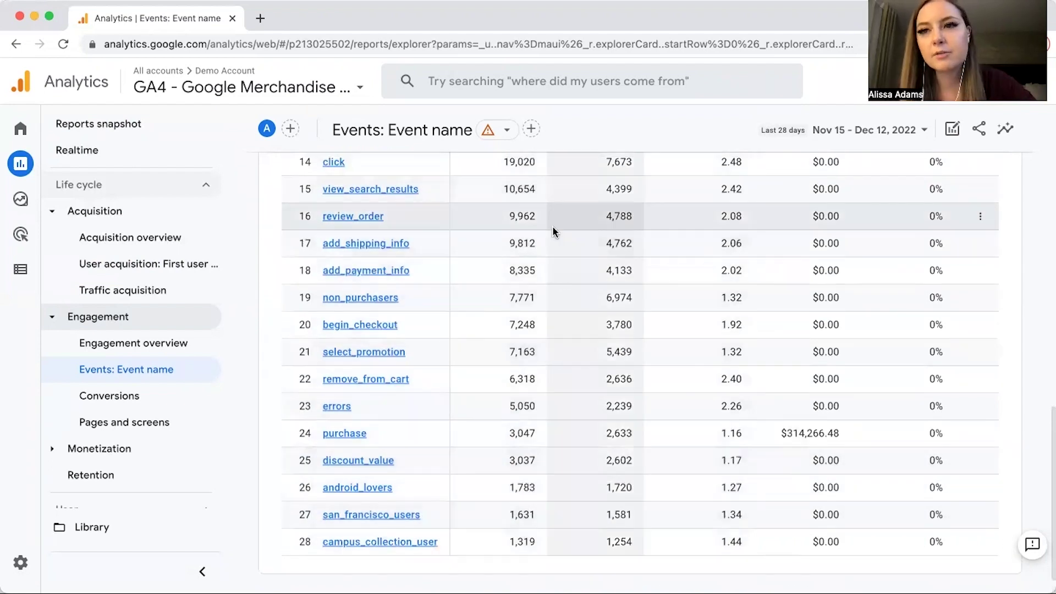
scroll(552, 225, "up", 15)
scroll(552, 226, "up", 7)
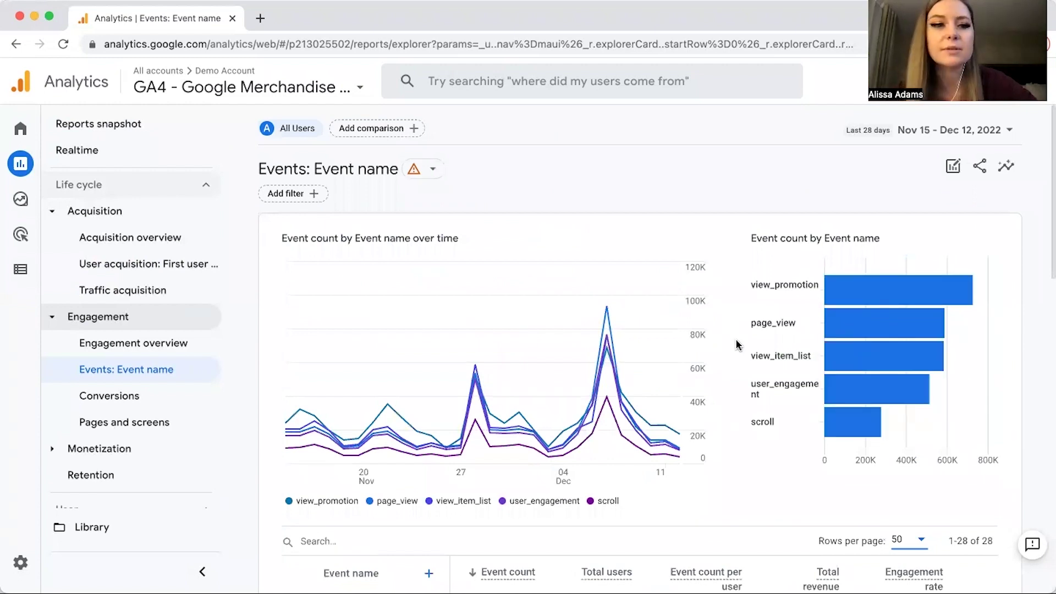
Open the Conversions report and examine its conversion events, including purchase and predicted_top_spenders.
left_click(147, 401)
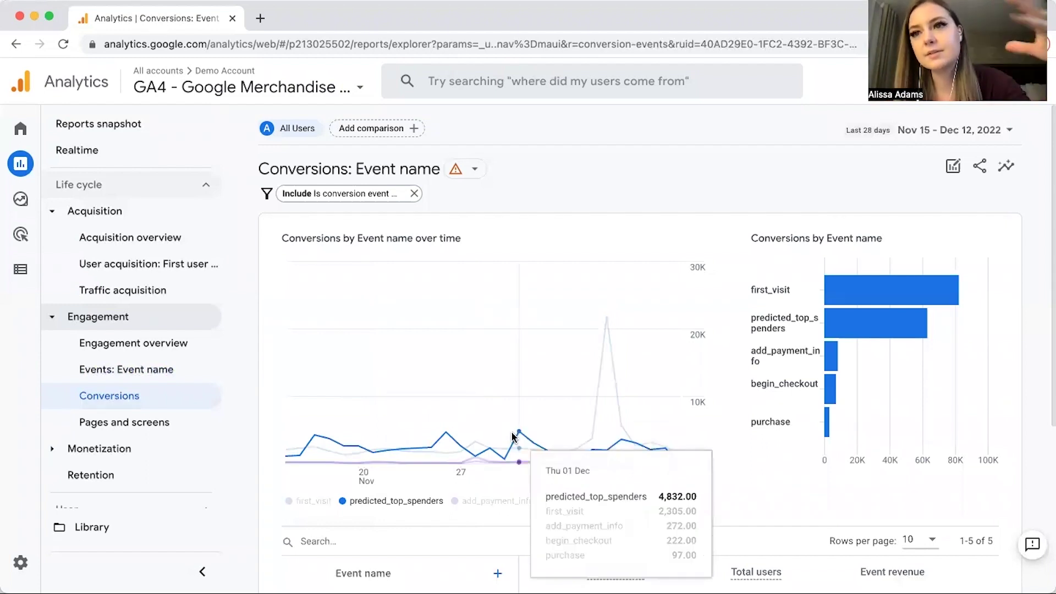
scroll(512, 437, "down", 5)
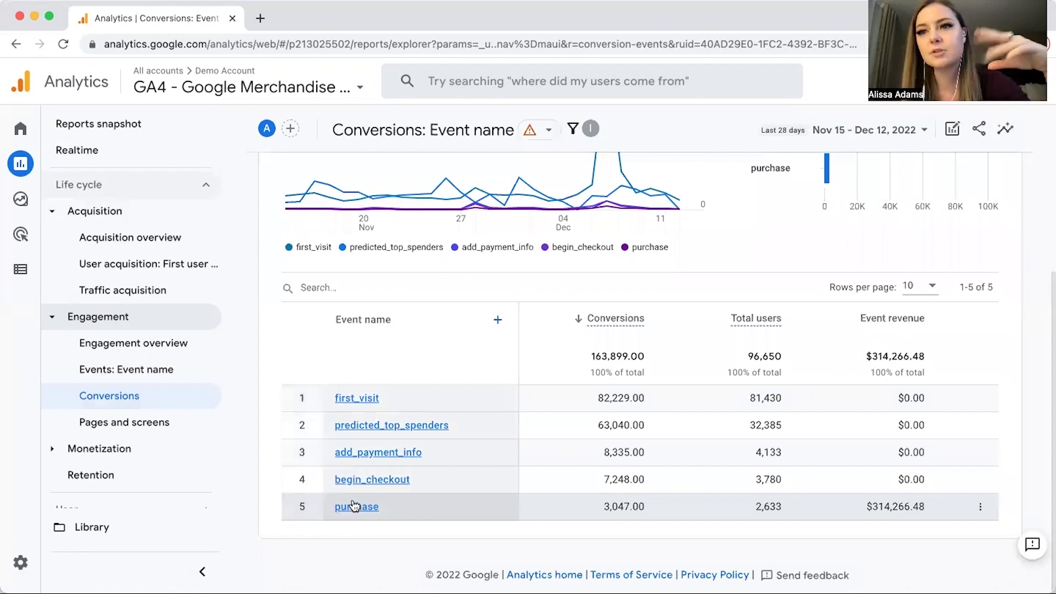
scroll(433, 498, "up", 1)
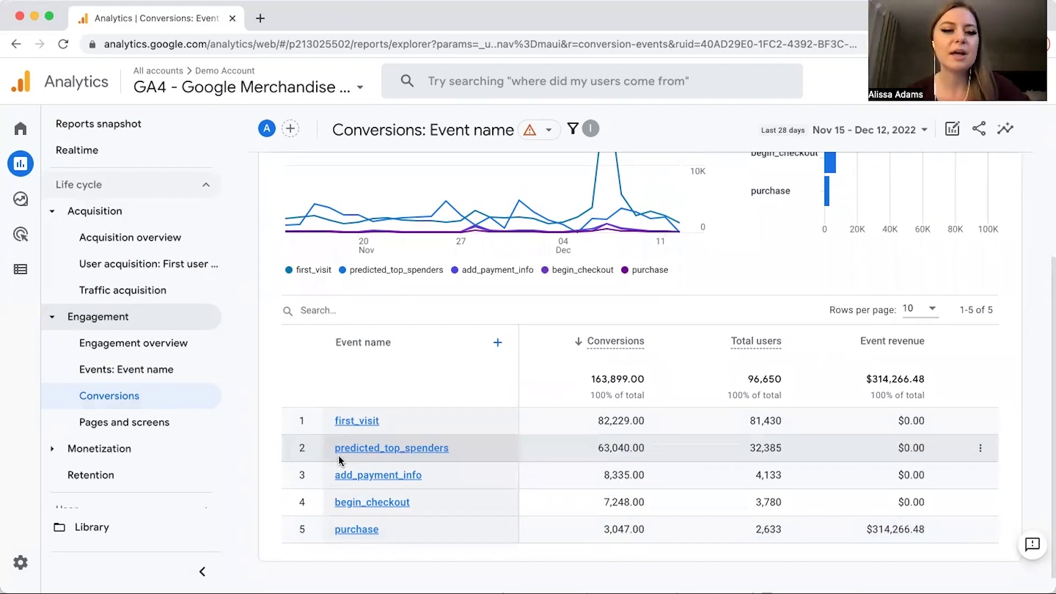
Open the Pages and screens report and set its table to show 250 rows per page.
left_click(152, 422)
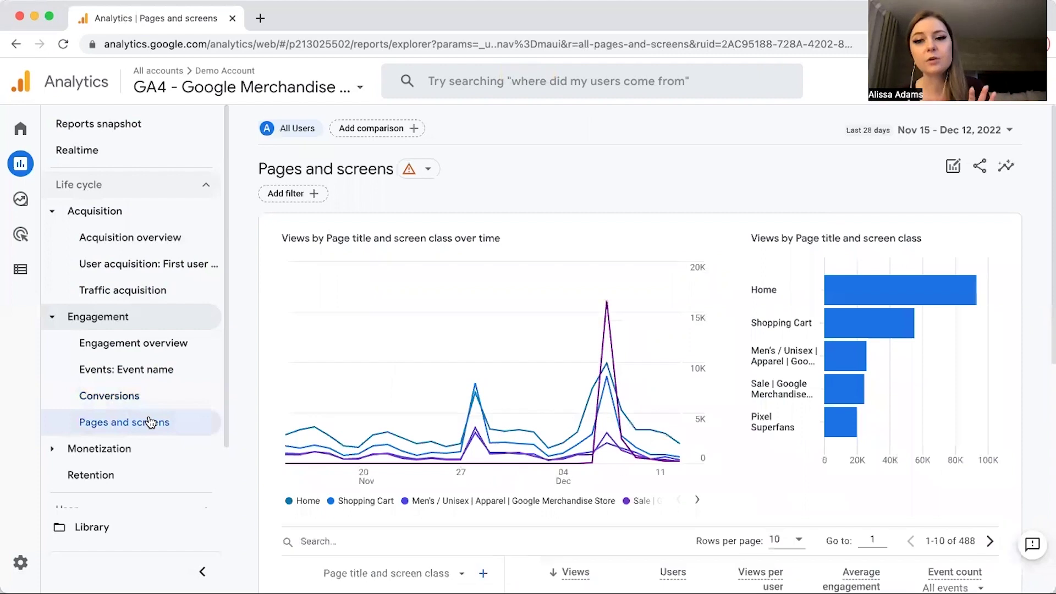
scroll(662, 283, "down", 8)
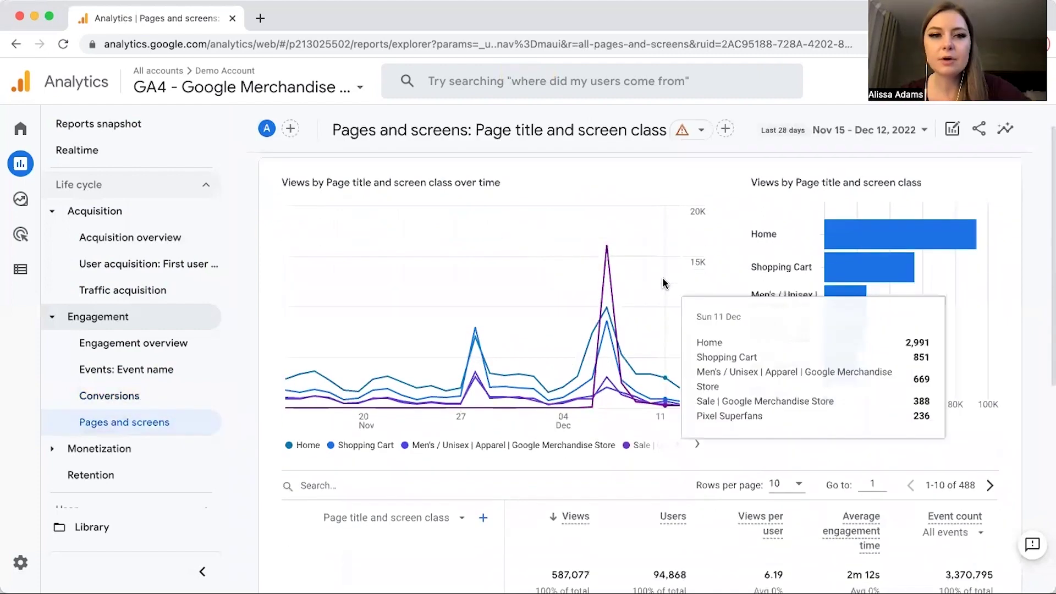
scroll(662, 279, "up", 1)
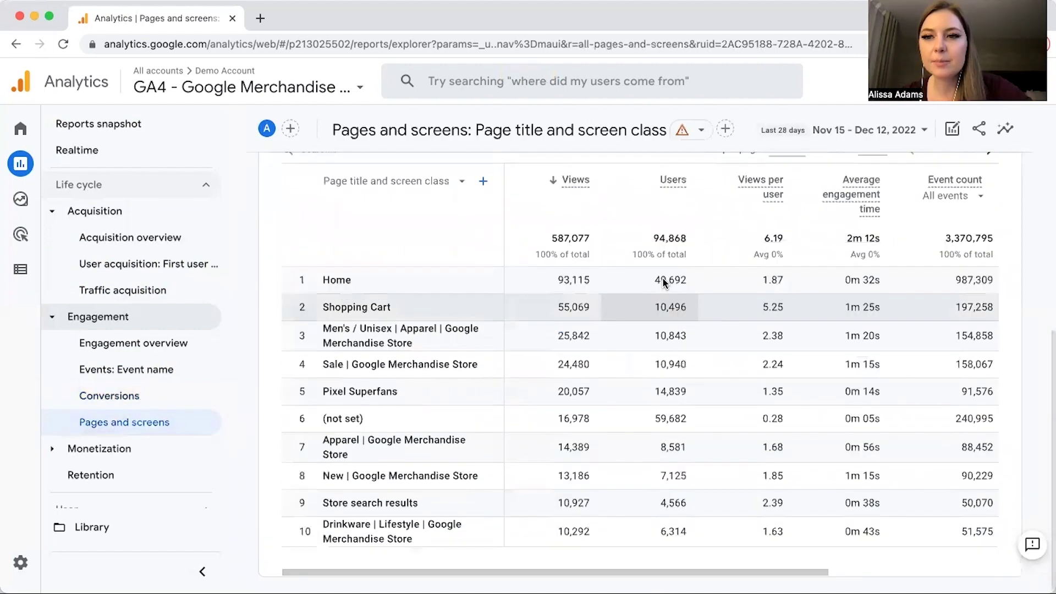
left_click(802, 168)
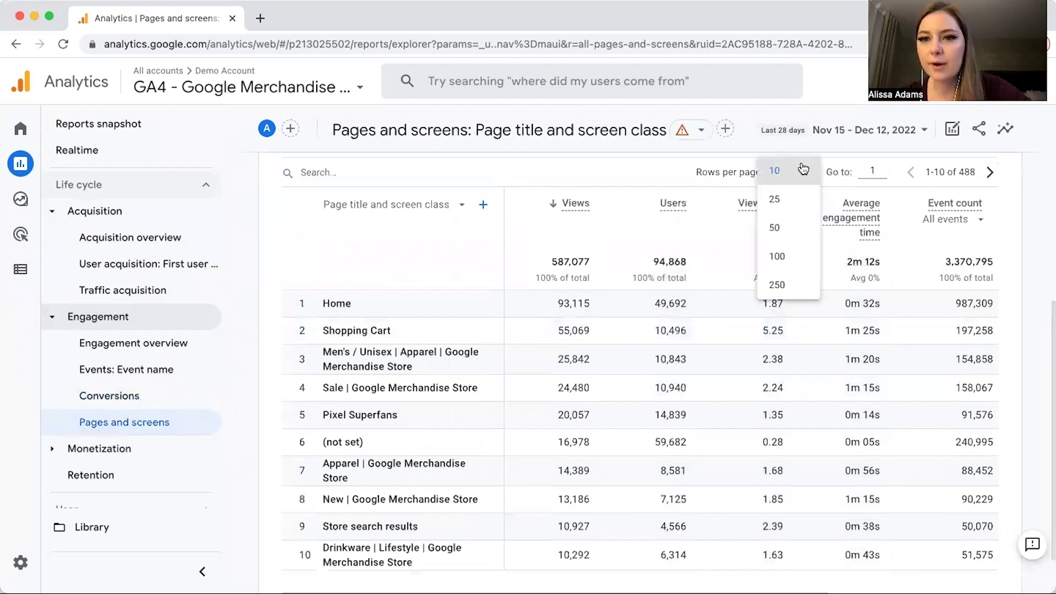
left_click(807, 284)
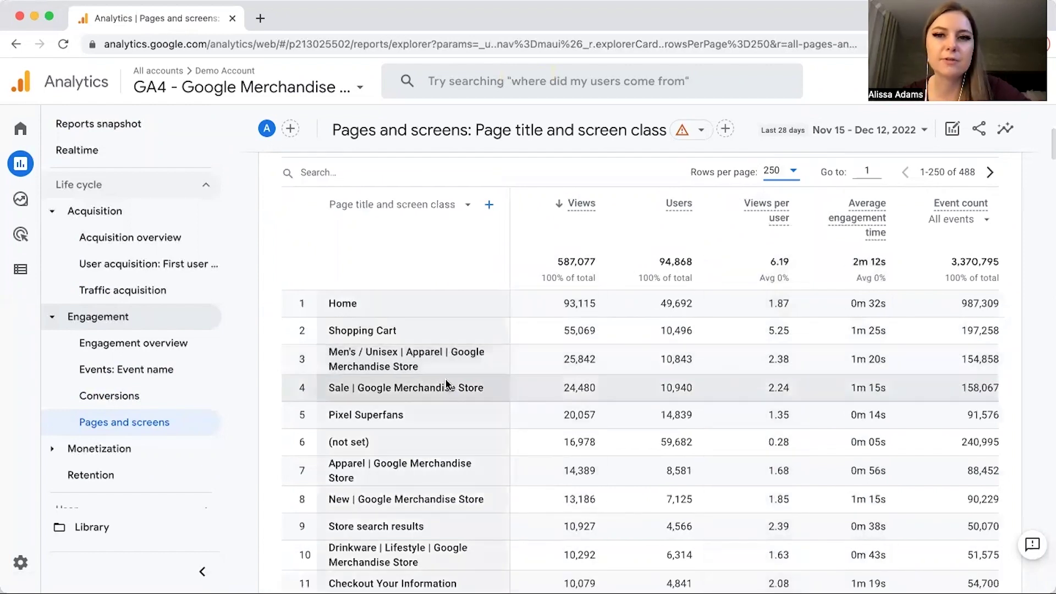
Check the sharing options for the Pages and screens report and close them.
scroll(750, 173, "up", 1)
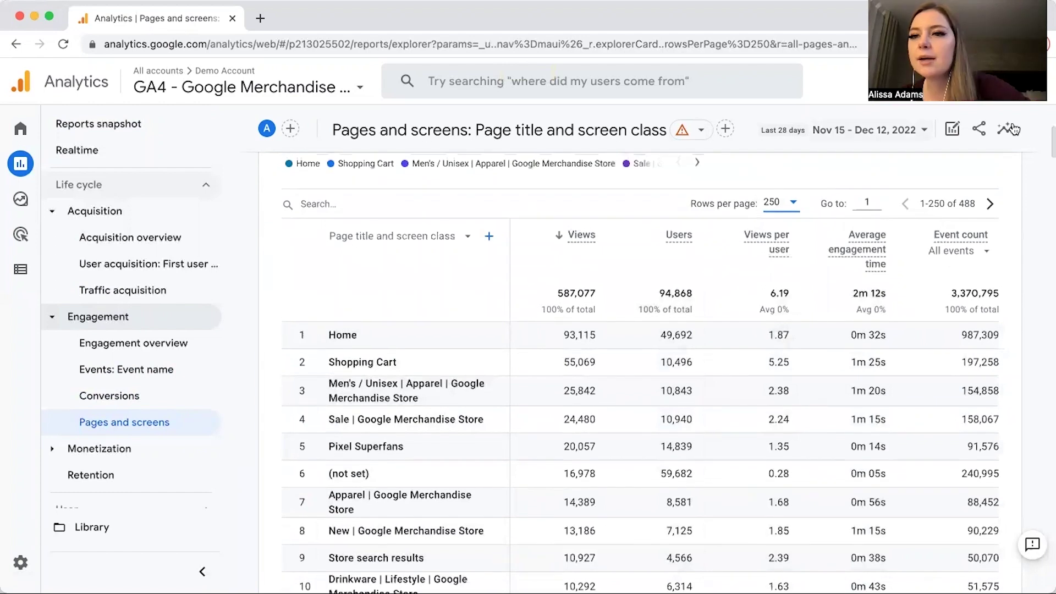
left_click(981, 140)
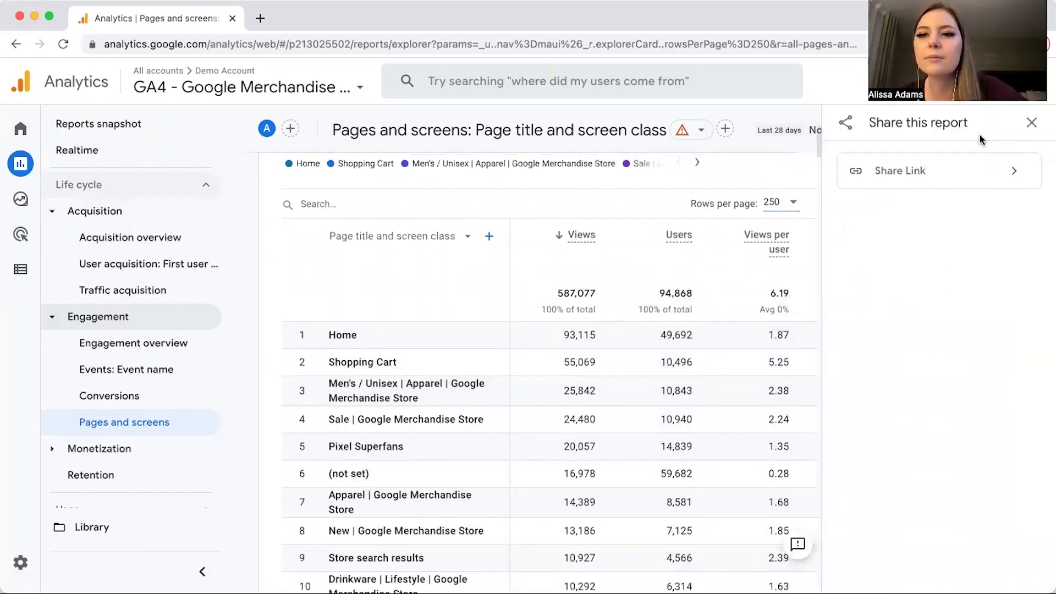
left_click(1030, 120)
Examine the page titles and their views, users and engagement time in the Pages and screens table.
scroll(453, 308, "down", 1)
scroll(451, 308, "down", 1)
scroll(451, 312, "down", 1)
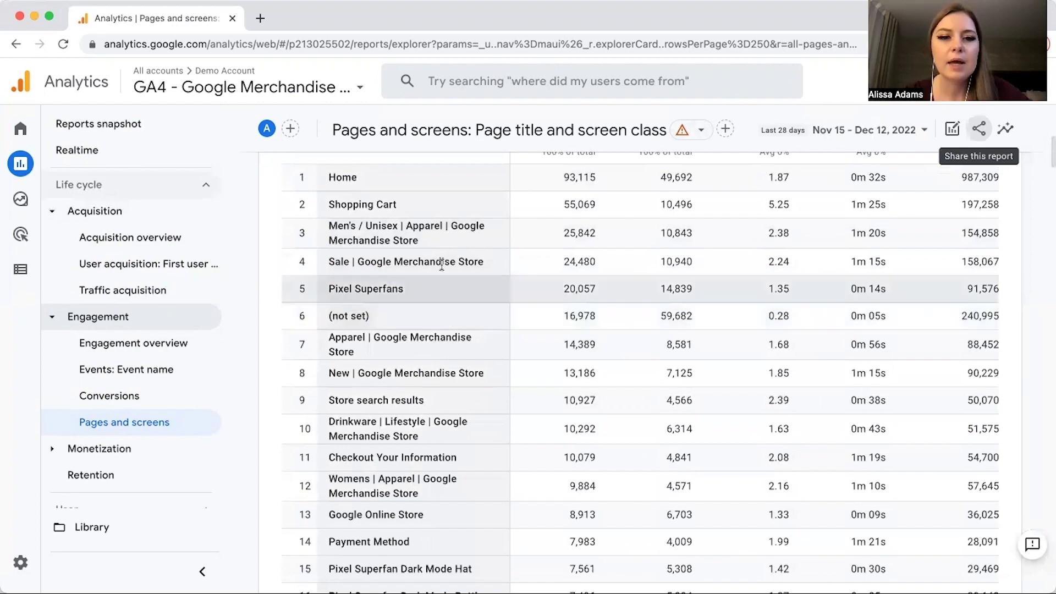
Compare the view counts of the Home and Shopping Cart pages in the Pages and screens table.
scroll(441, 259, "up", 1)
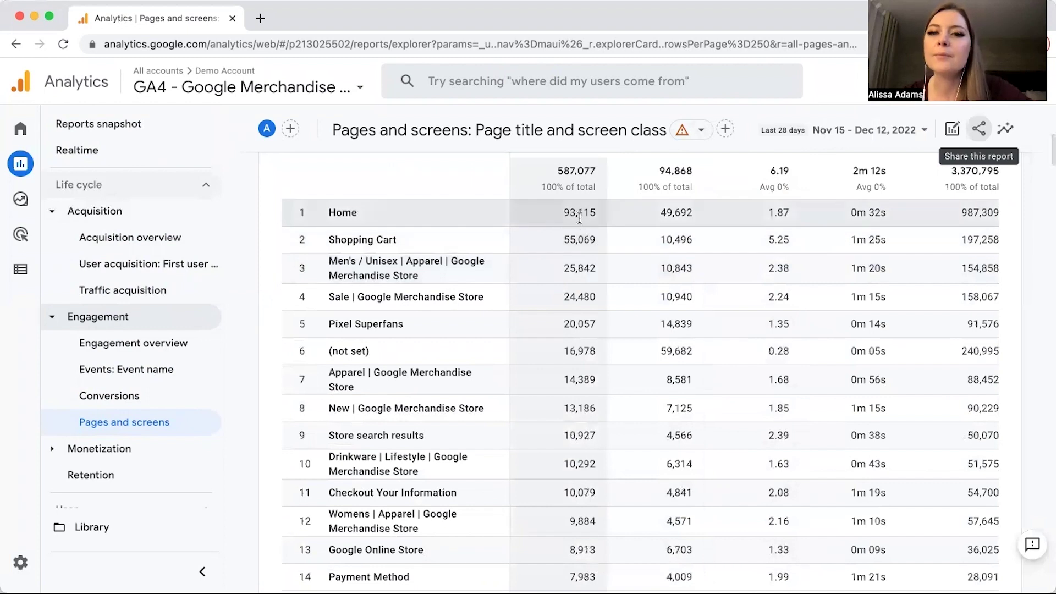
scroll(579, 218, "up", 2)
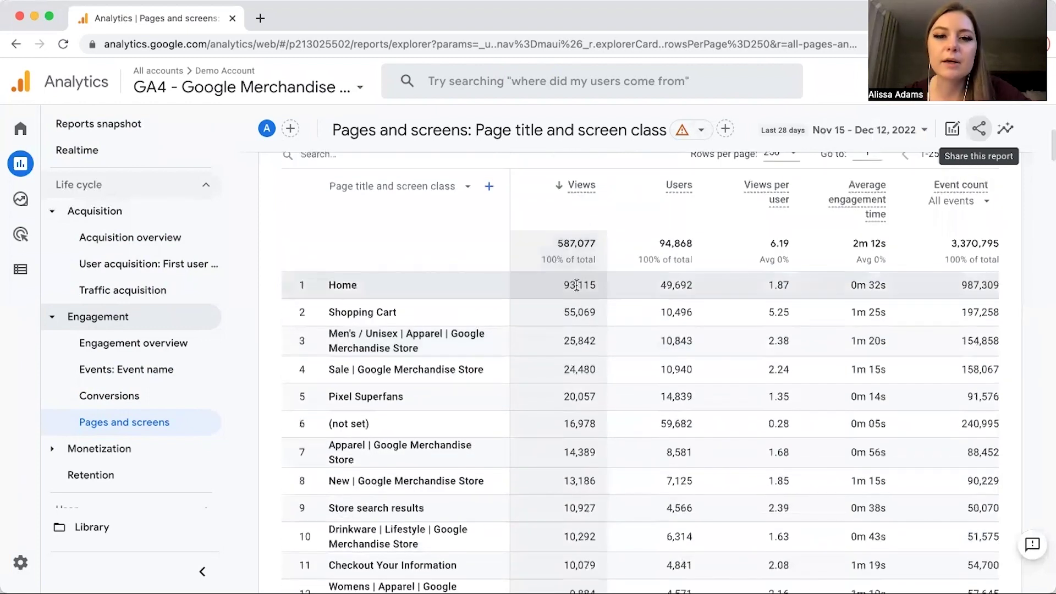
left_click_drag(546, 318, 592, 325)
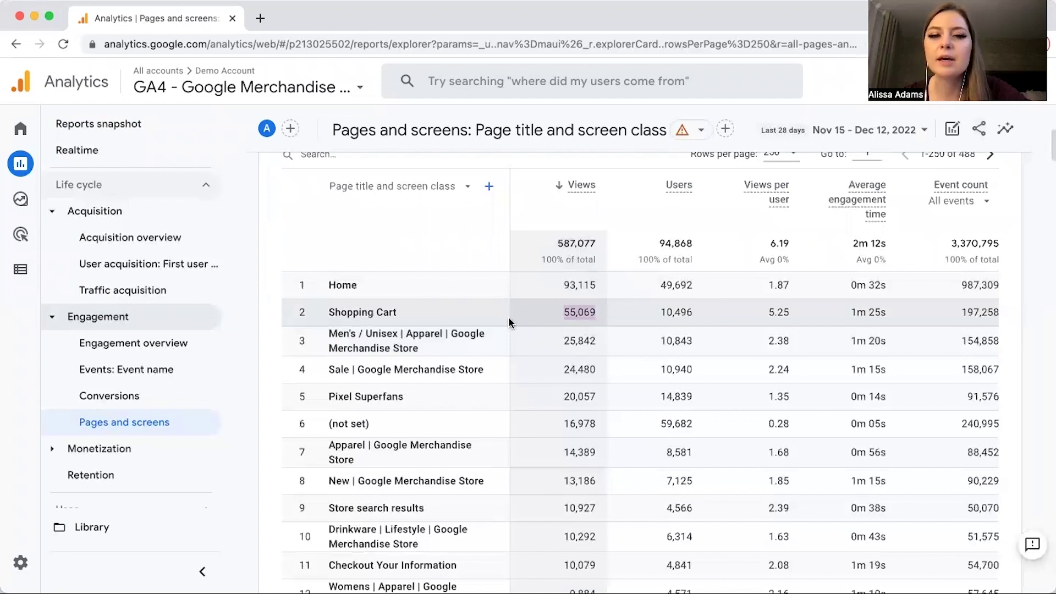
double_click(566, 284)
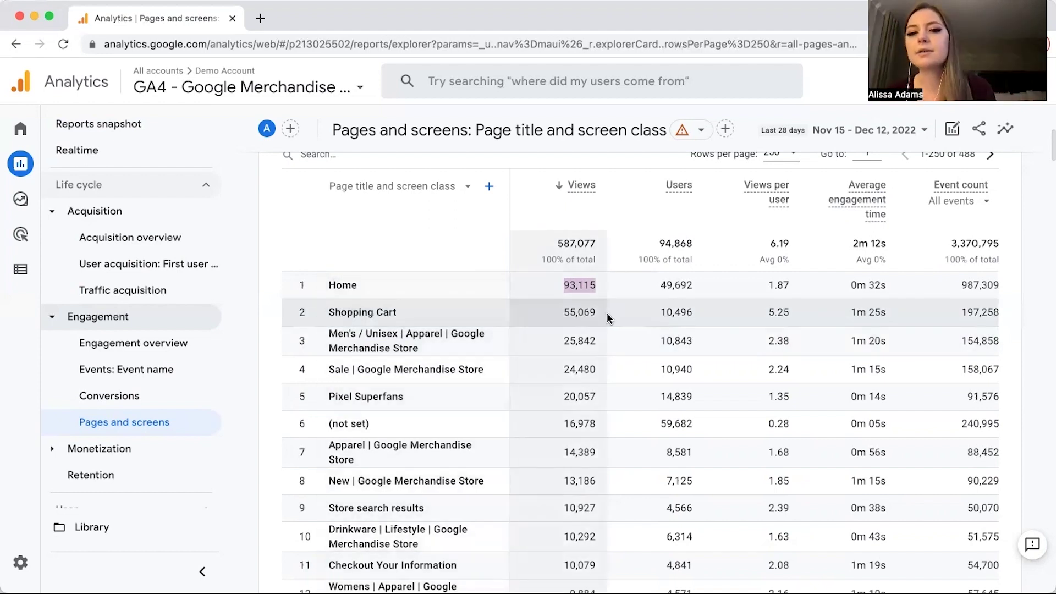
left_click(605, 312)
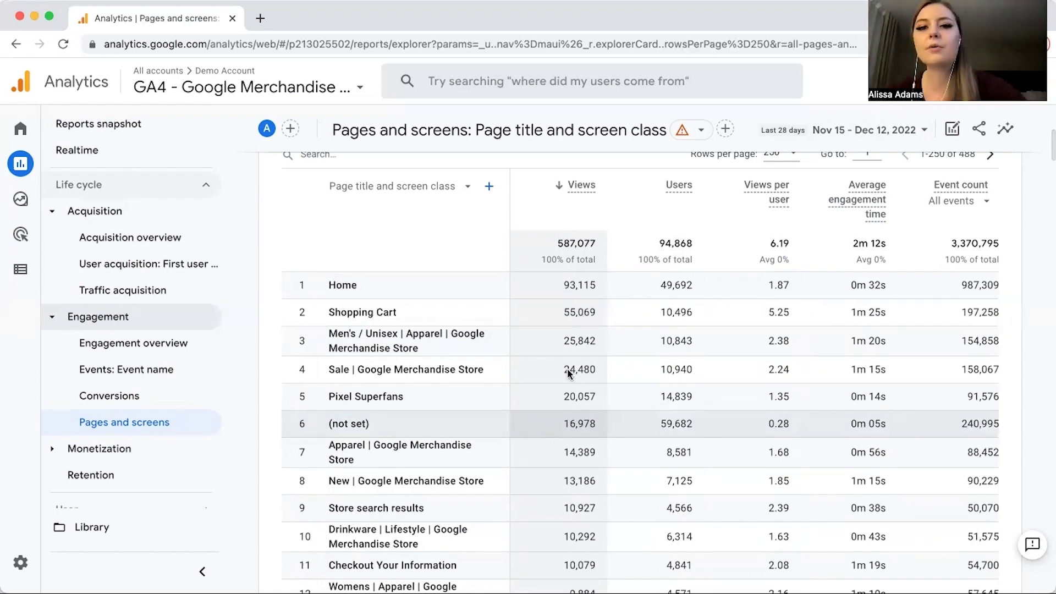
double_click(587, 312)
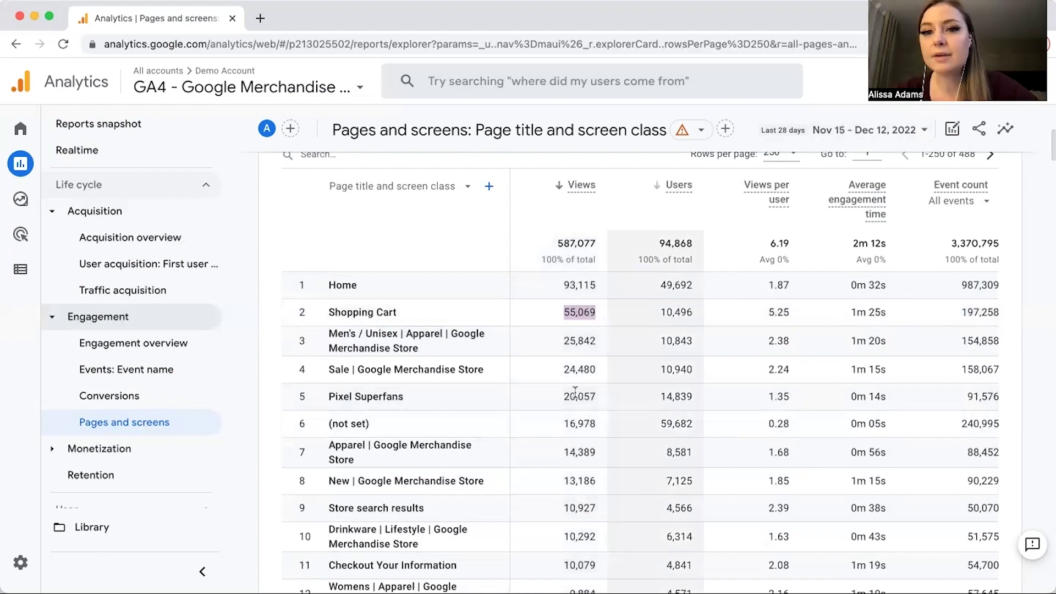
left_click(574, 313)
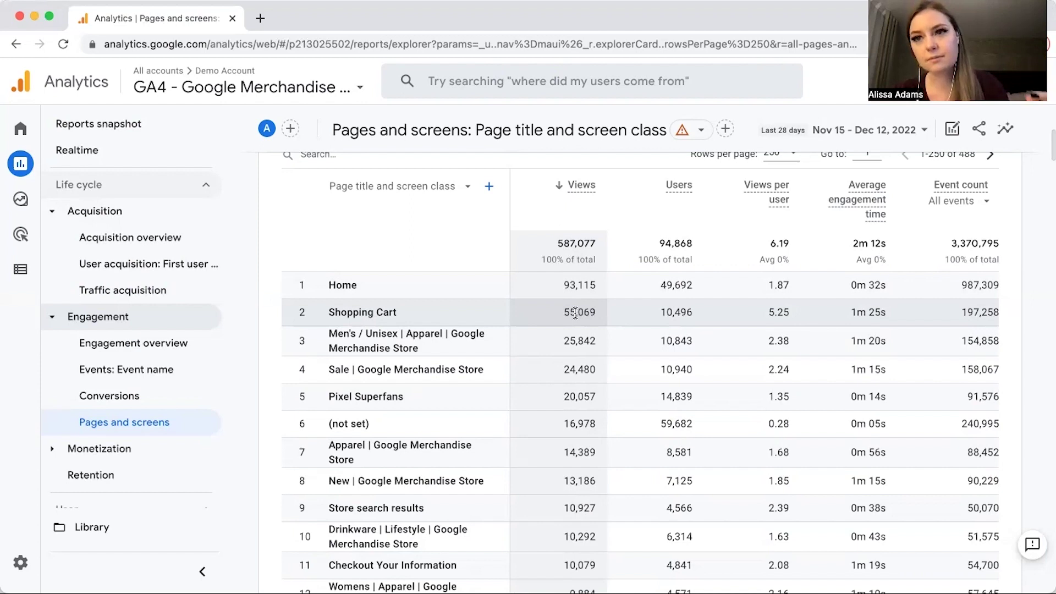
Examine the average engagement time across the page titles, down to the lower-ranked product pages.
scroll(594, 330, "down", 1)
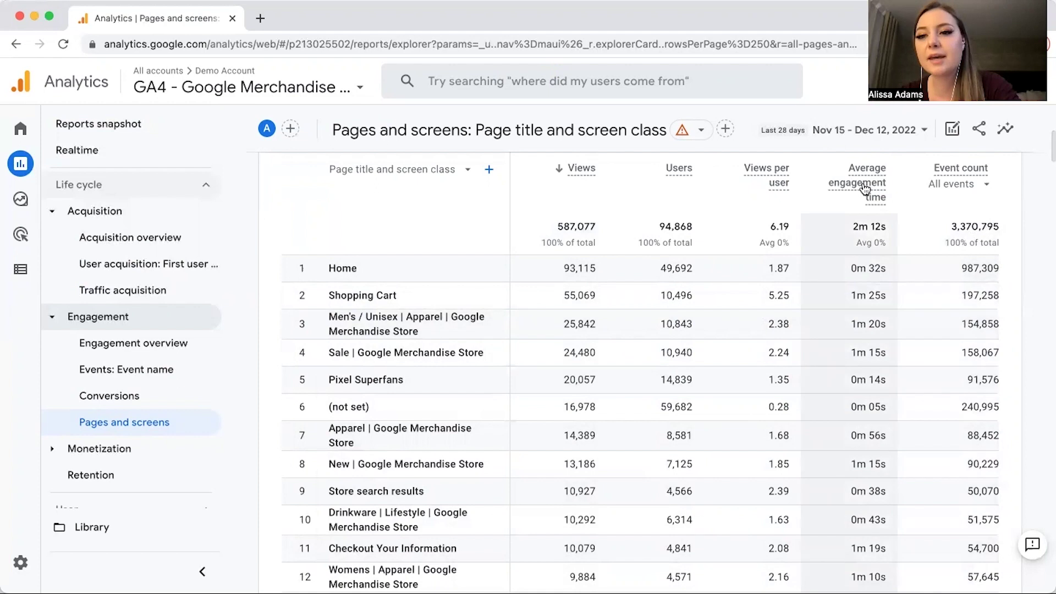
mouse_move(865, 189)
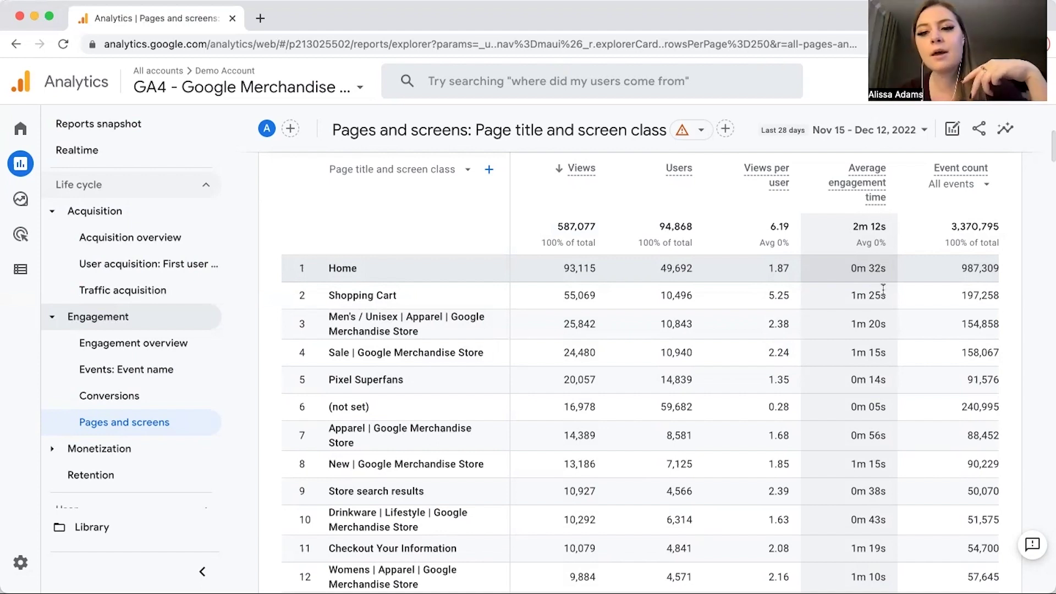
scroll(886, 435, "down", 10)
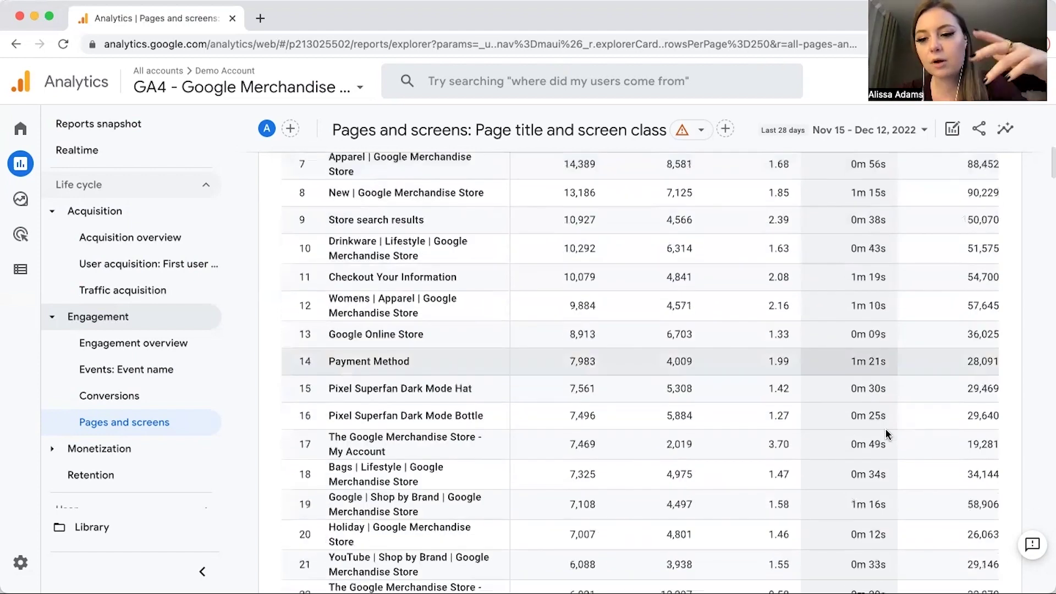
scroll(885, 435, "down", 10)
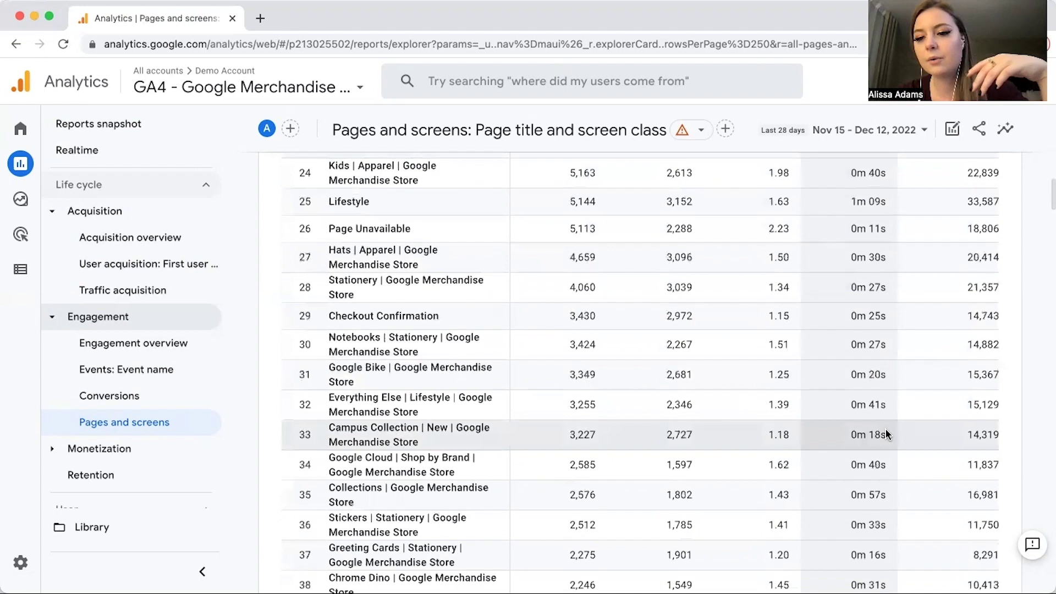
scroll(885, 434, "down", 9)
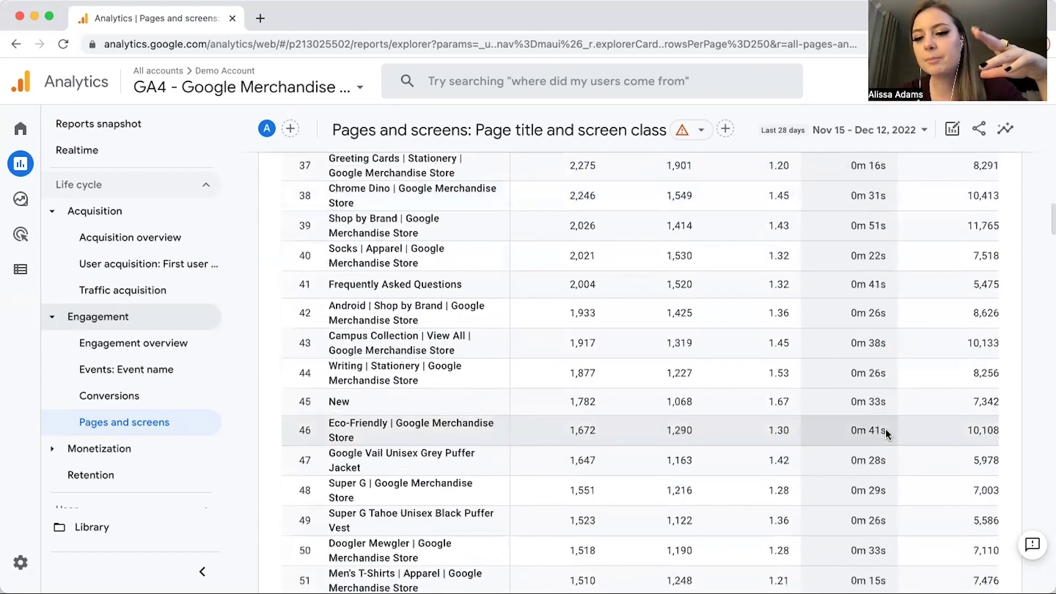
scroll(886, 434, "down", 15)
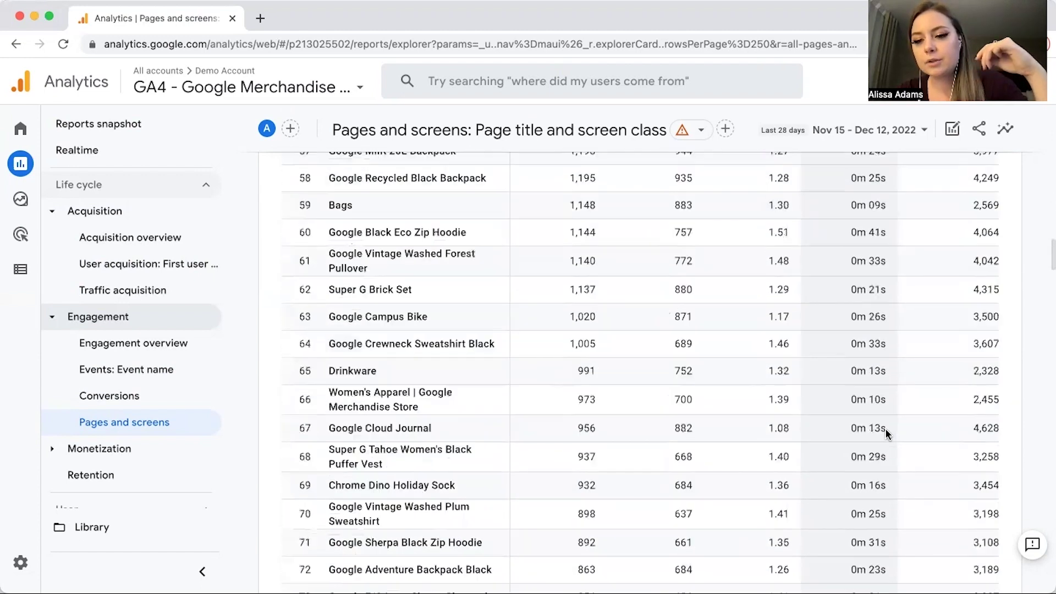
scroll(886, 434, "down", 15)
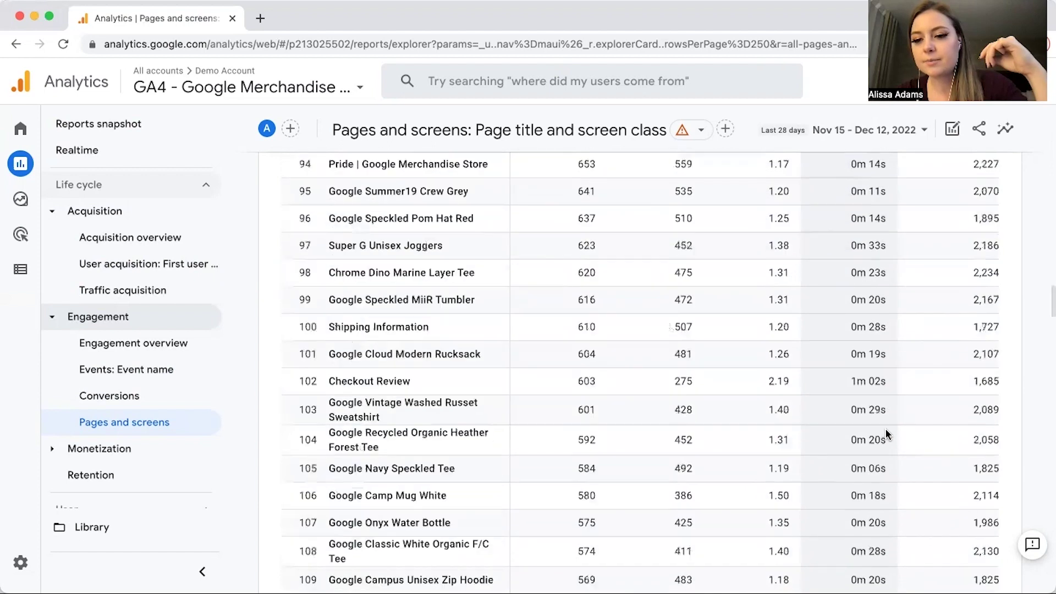
scroll(886, 434, "down", 12)
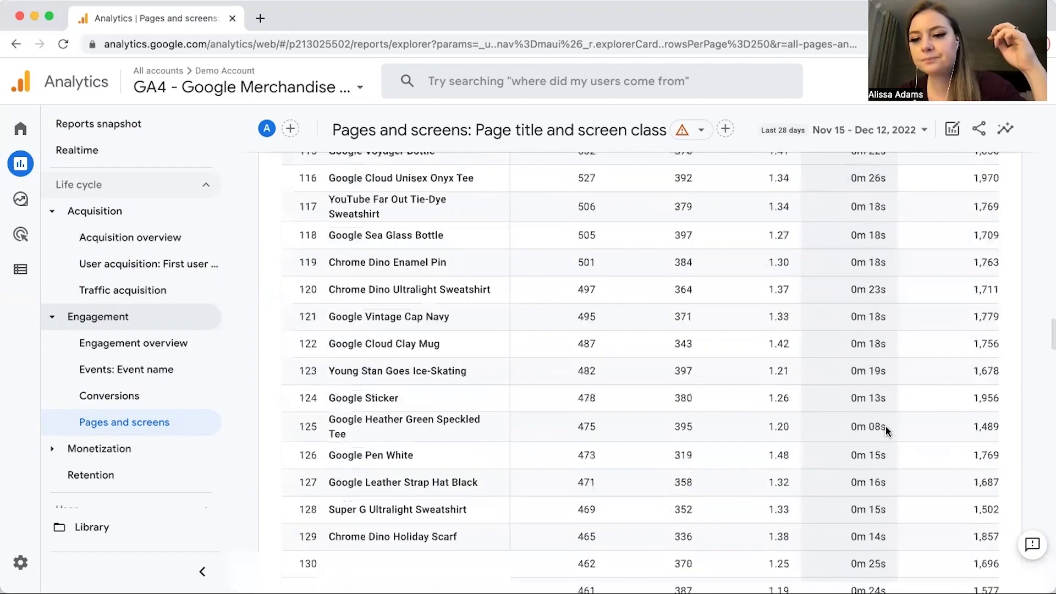
scroll(885, 427, "down", 8)
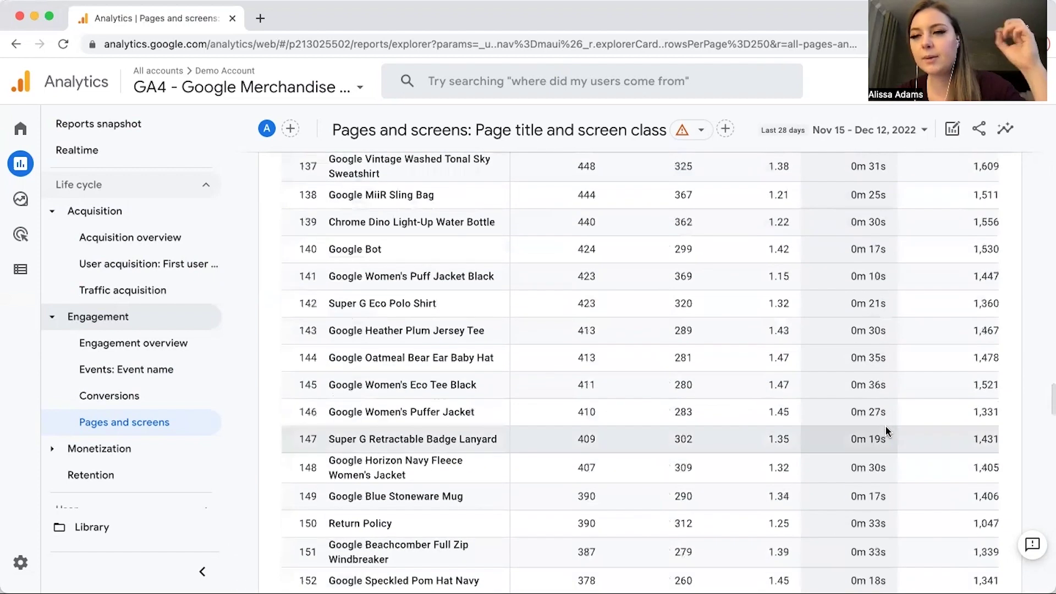
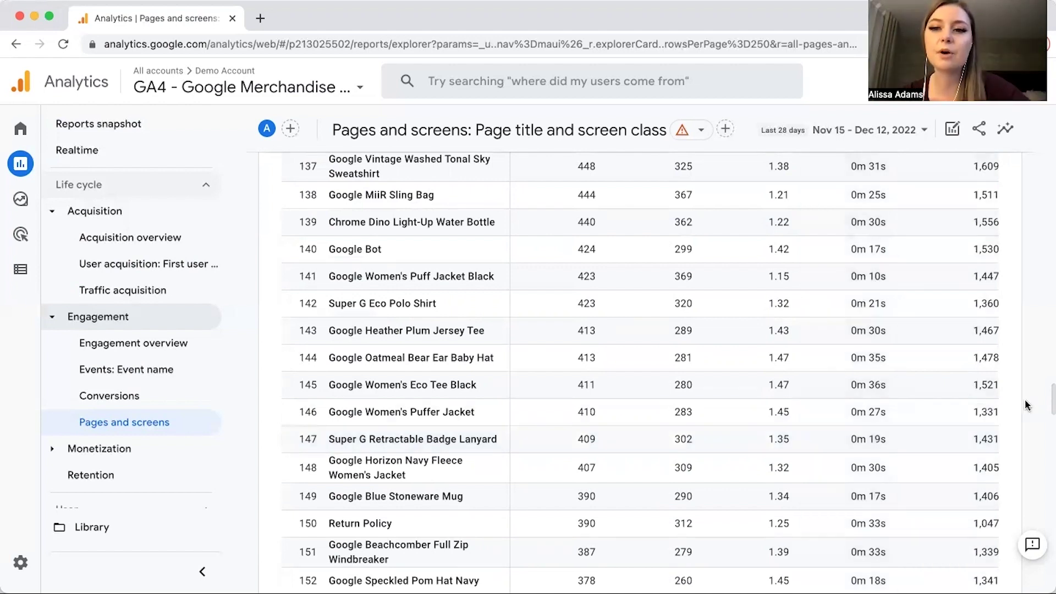
Return to the table's column headers and read the definitions of Average engagement time and Views per user.
scroll(926, 334, "up", 20)
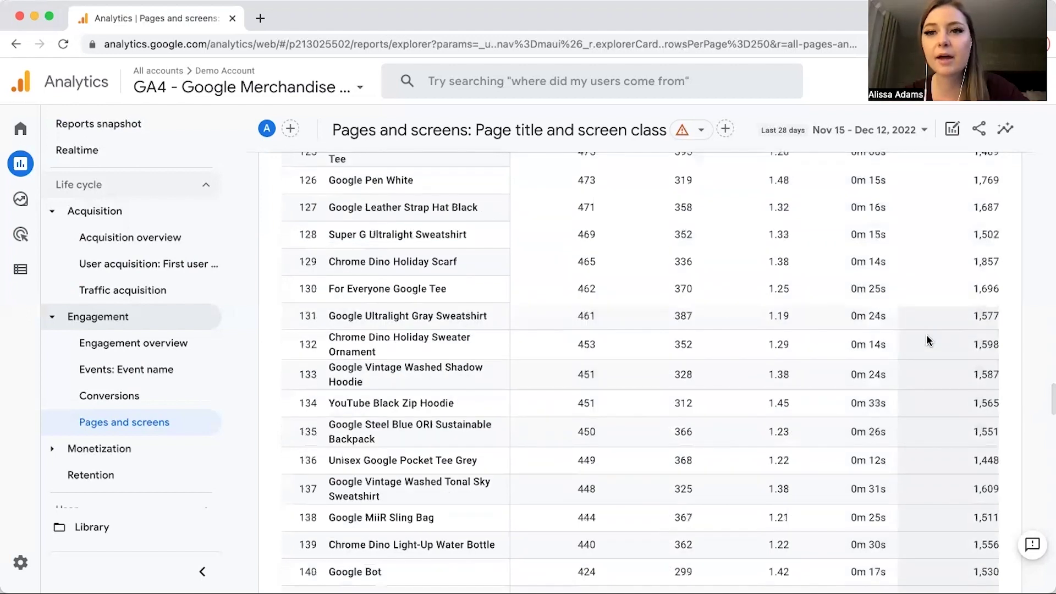
scroll(926, 334, "up", 10)
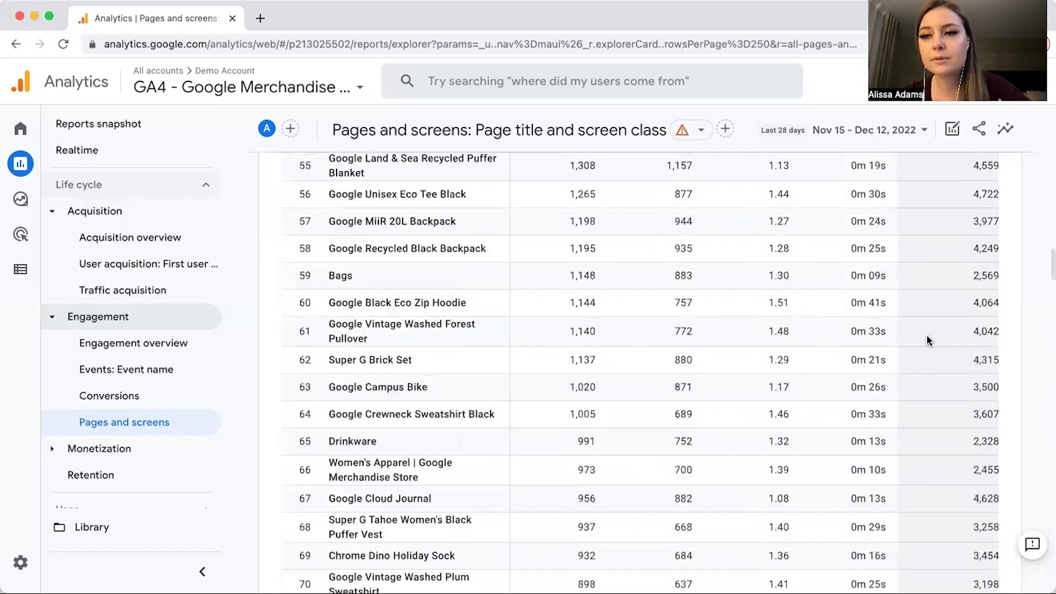
scroll(926, 335, "up", 20)
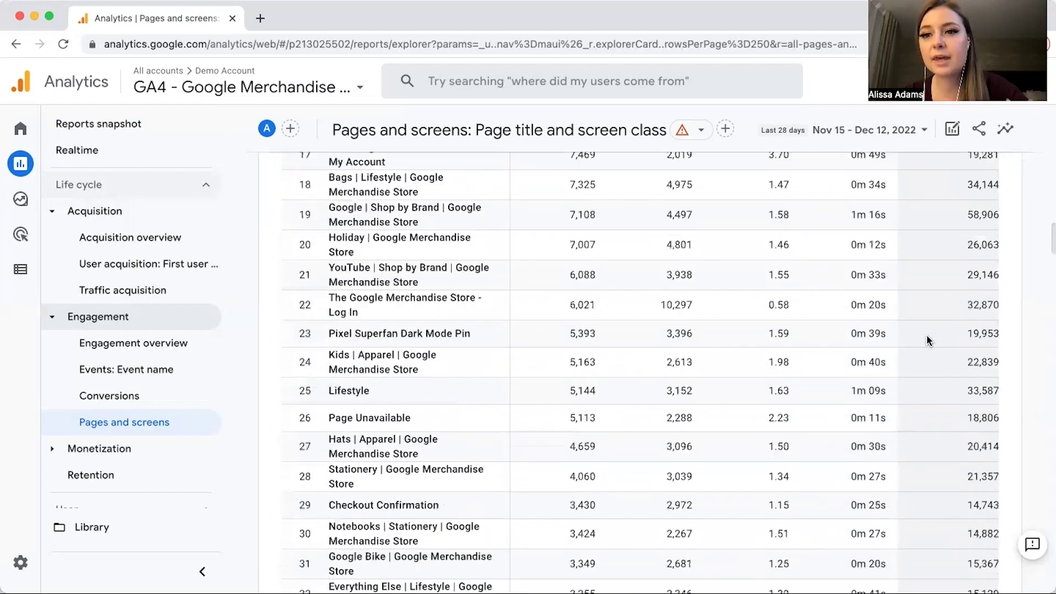
scroll(926, 334, "down", 5)
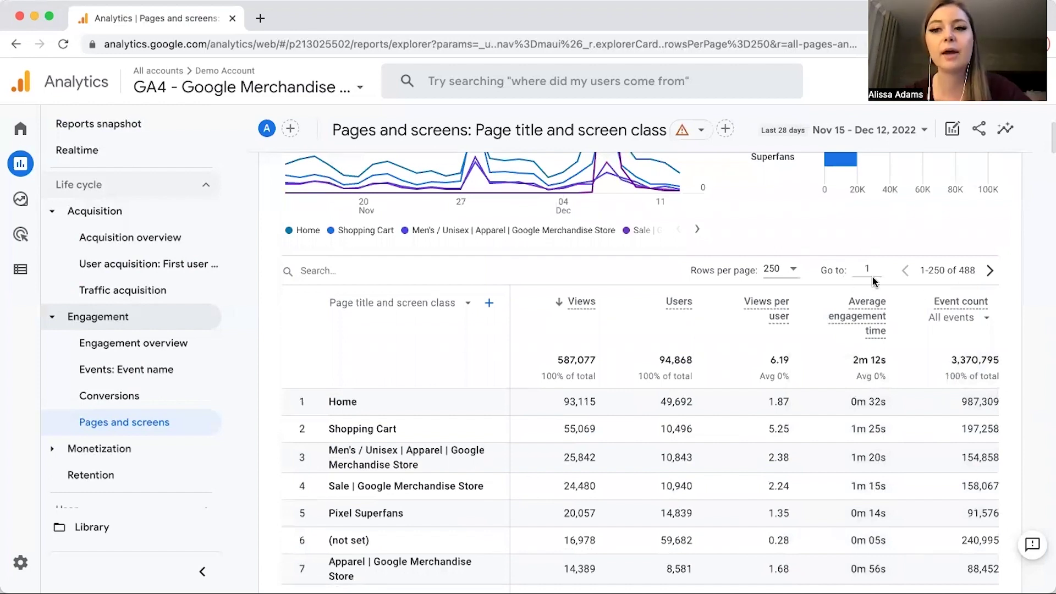
mouse_move(875, 332)
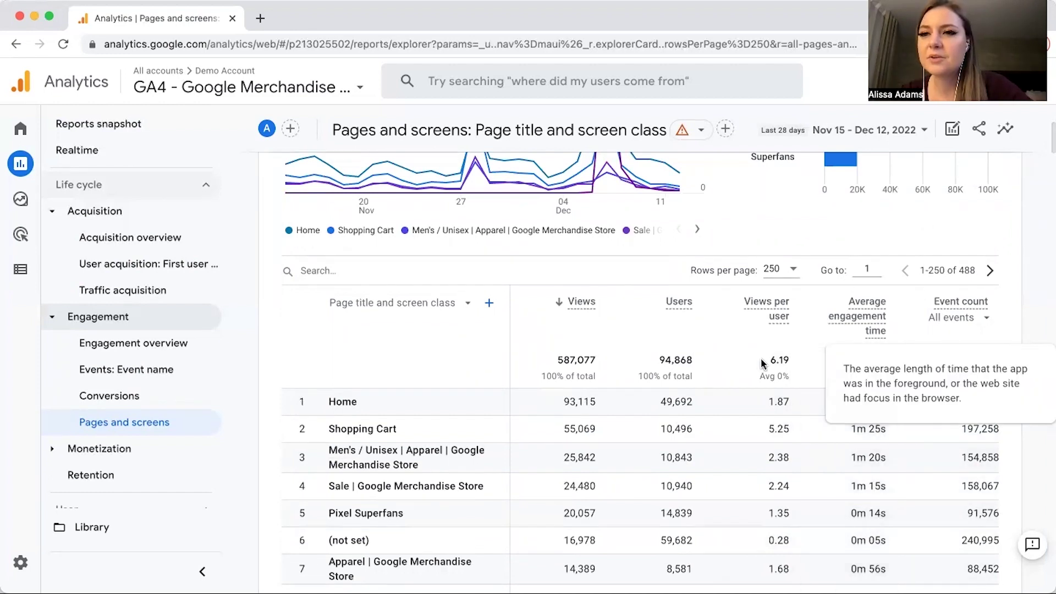
mouse_move(754, 328)
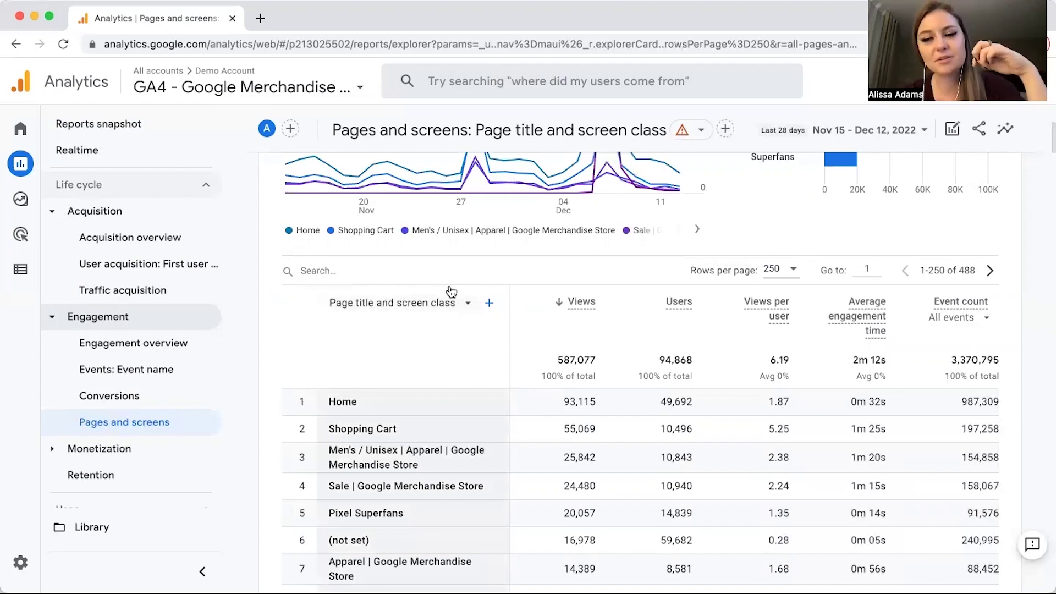
Open the Monetization overview report and examine its revenue, purchaser, average purchase revenue per user and ecommerce item cards.
left_click(131, 441)
scroll(132, 443, "down", 3)
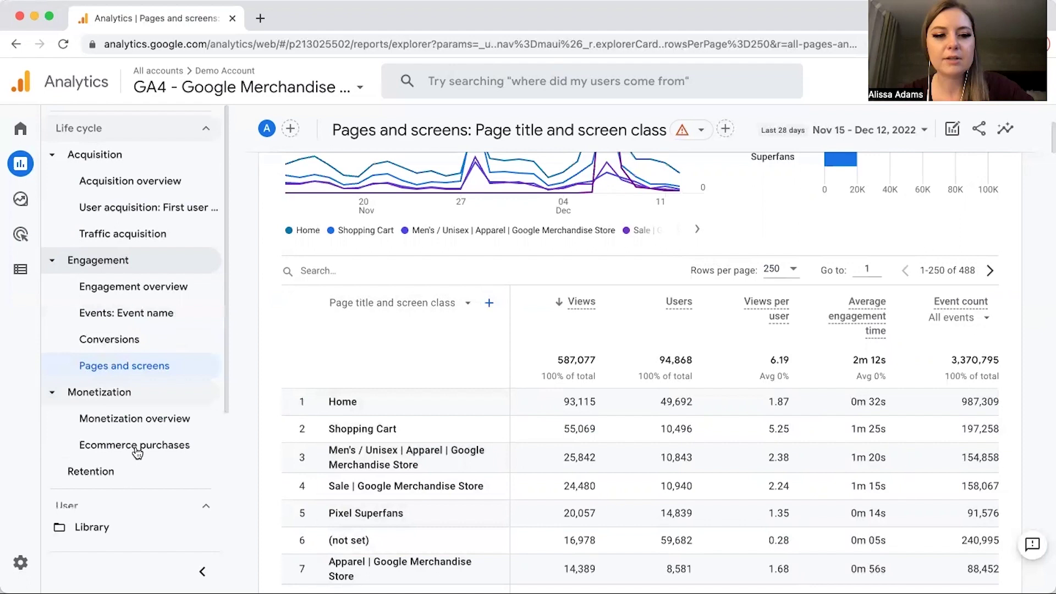
left_click(153, 392)
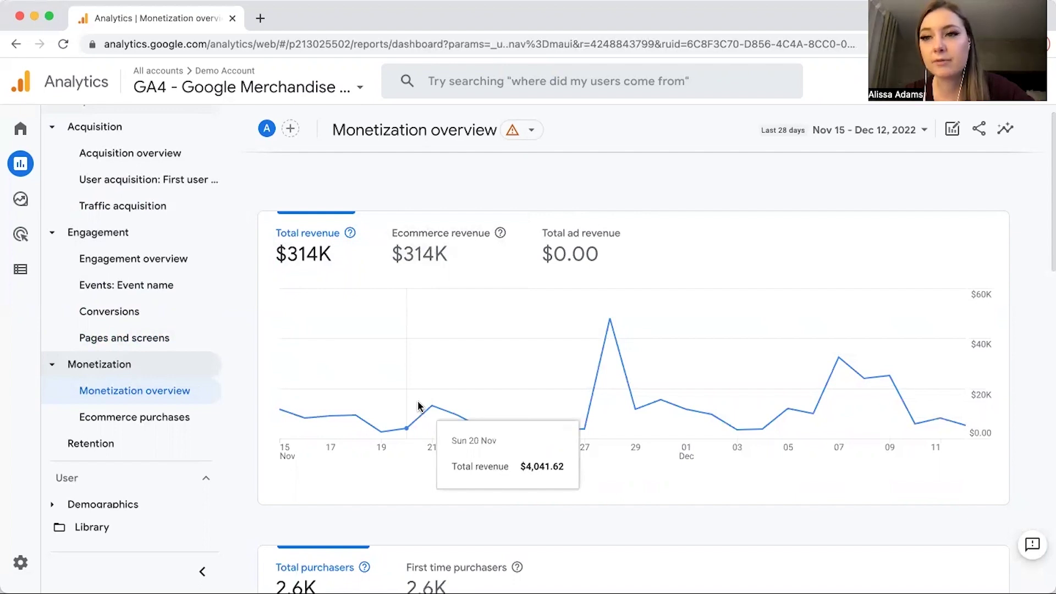
scroll(453, 379, "down", 7)
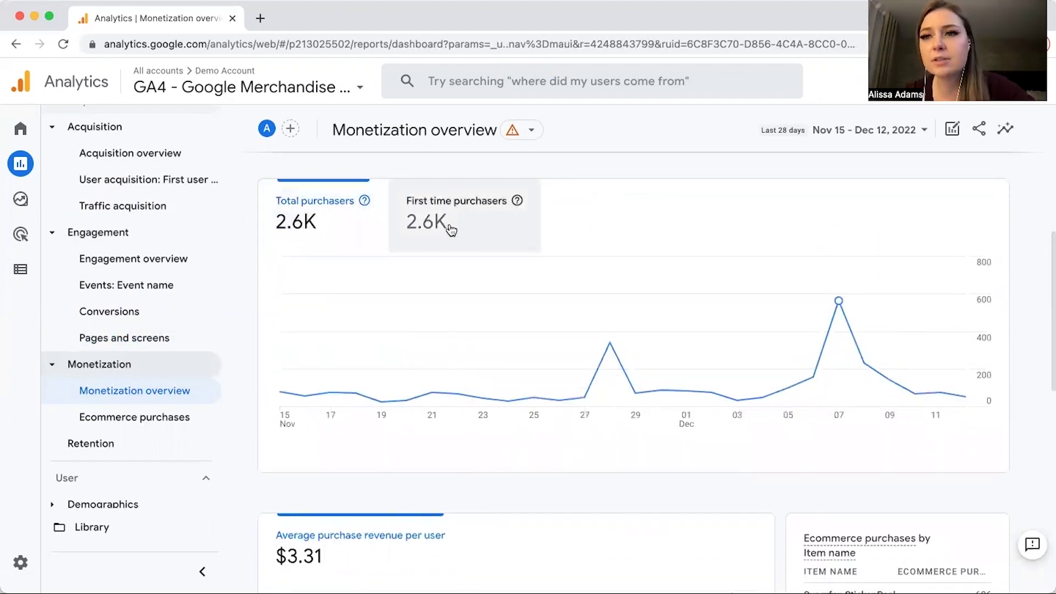
scroll(450, 229, "down", 5)
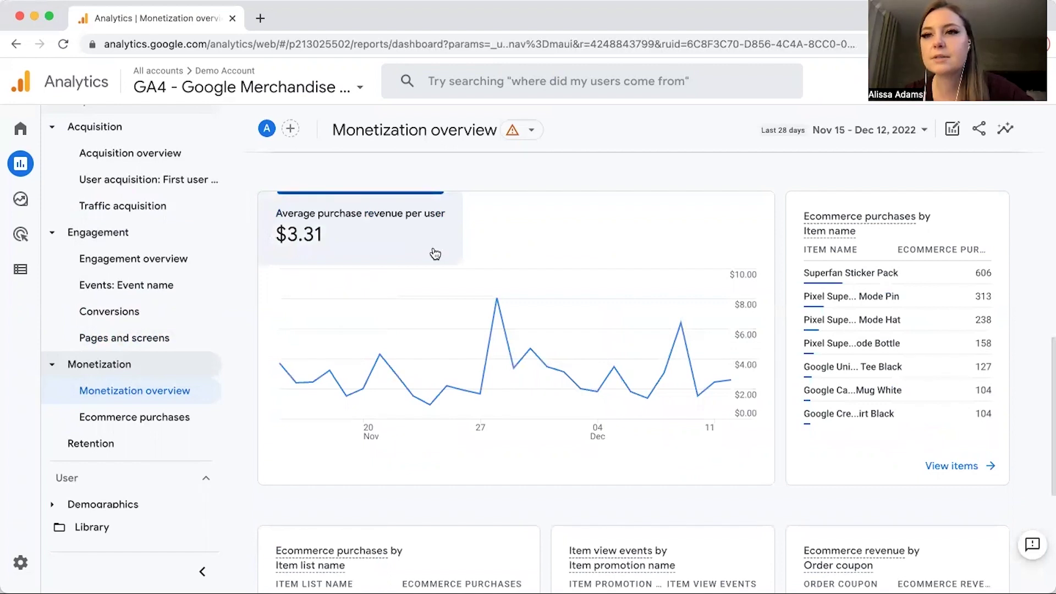
scroll(432, 252, "down", 6)
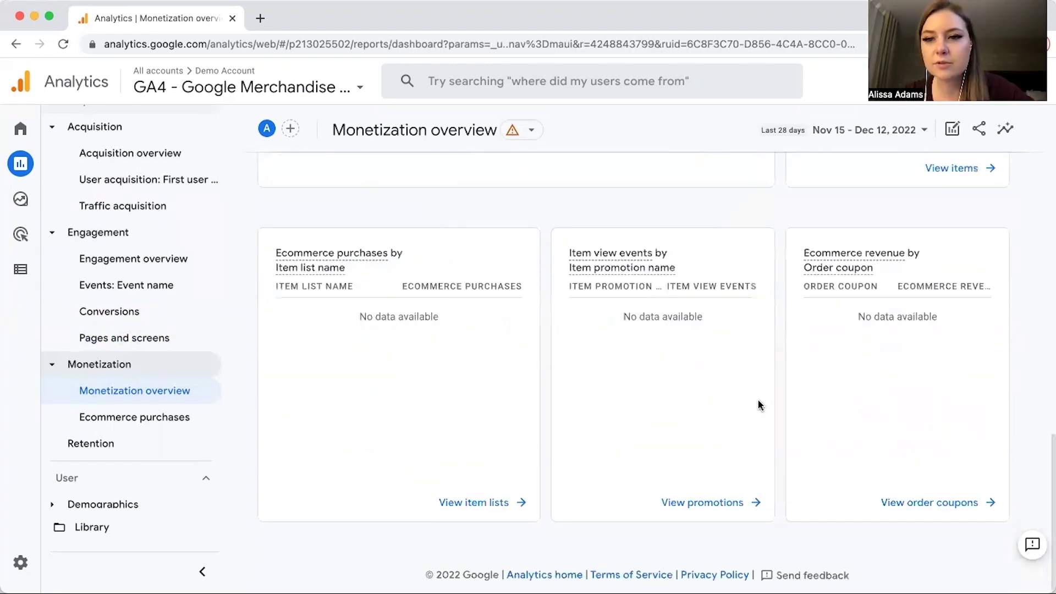
scroll(757, 398, "up", 10)
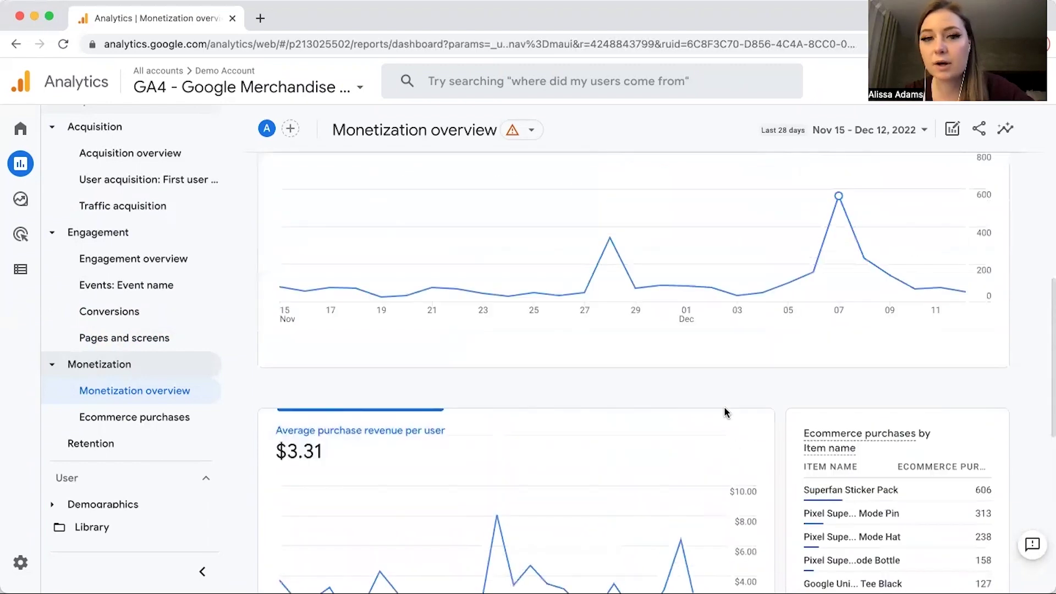
Open the Ecommerce purchases report and examine each item's views, add to carts, purchase rates, items purchased and revenue.
left_click(172, 427)
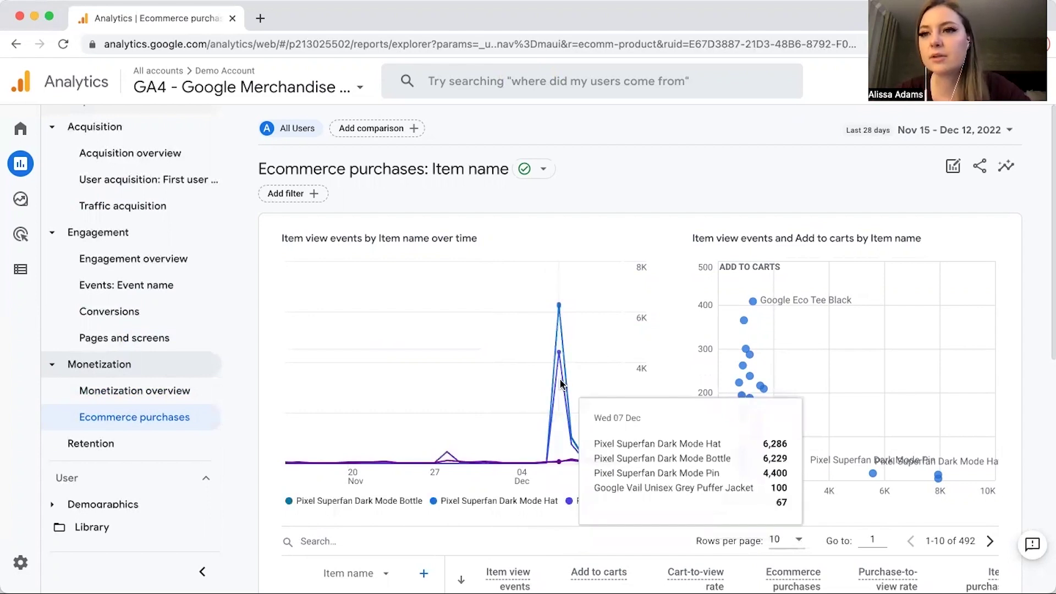
scroll(562, 383, "down", 7)
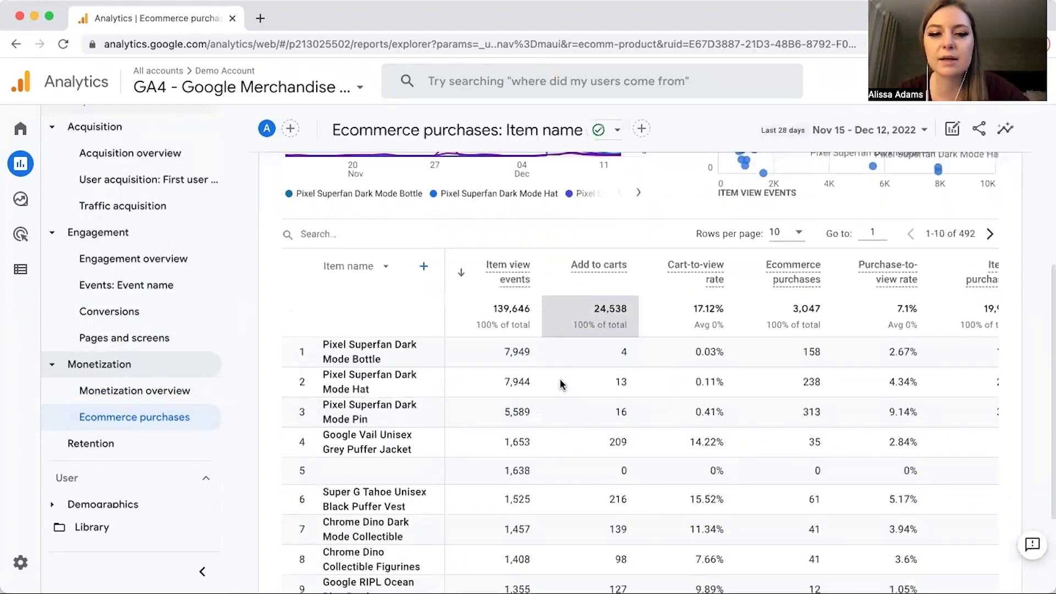
scroll(639, 424, "down", 1)
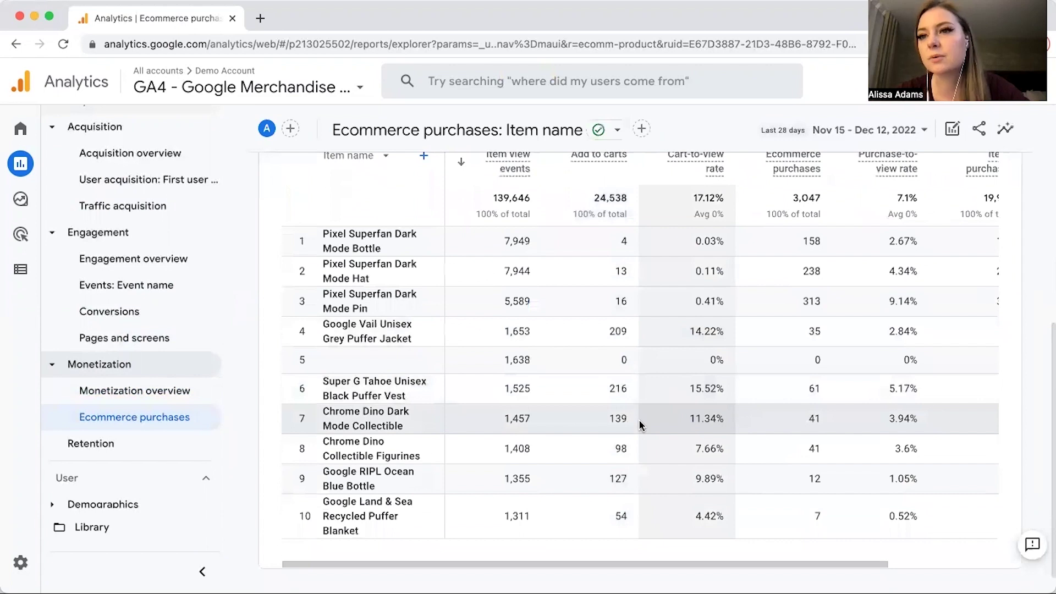
scroll(639, 425, "up", 1)
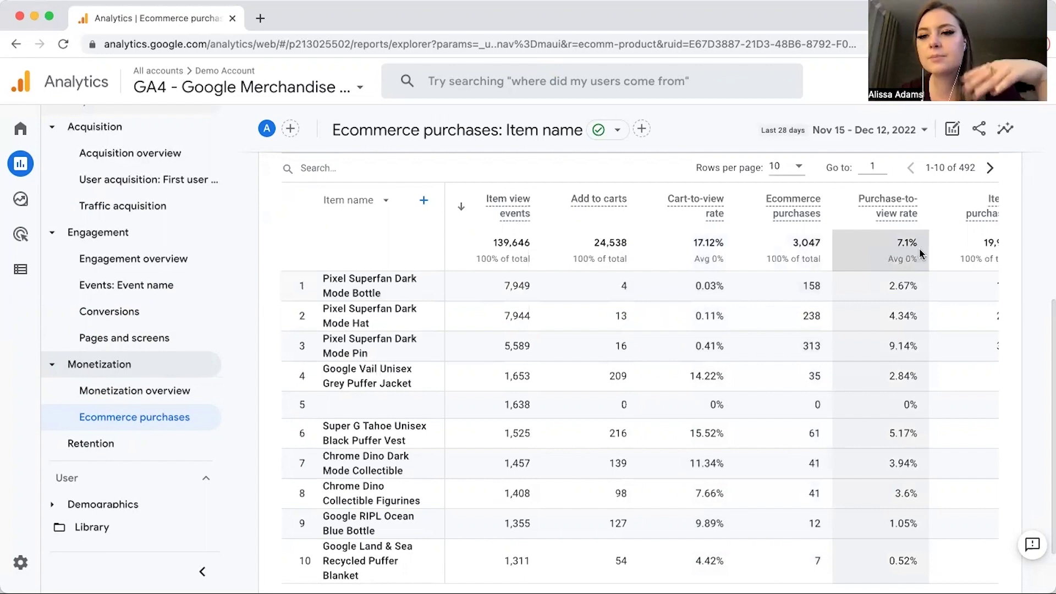
scroll(952, 259, "right", 5)
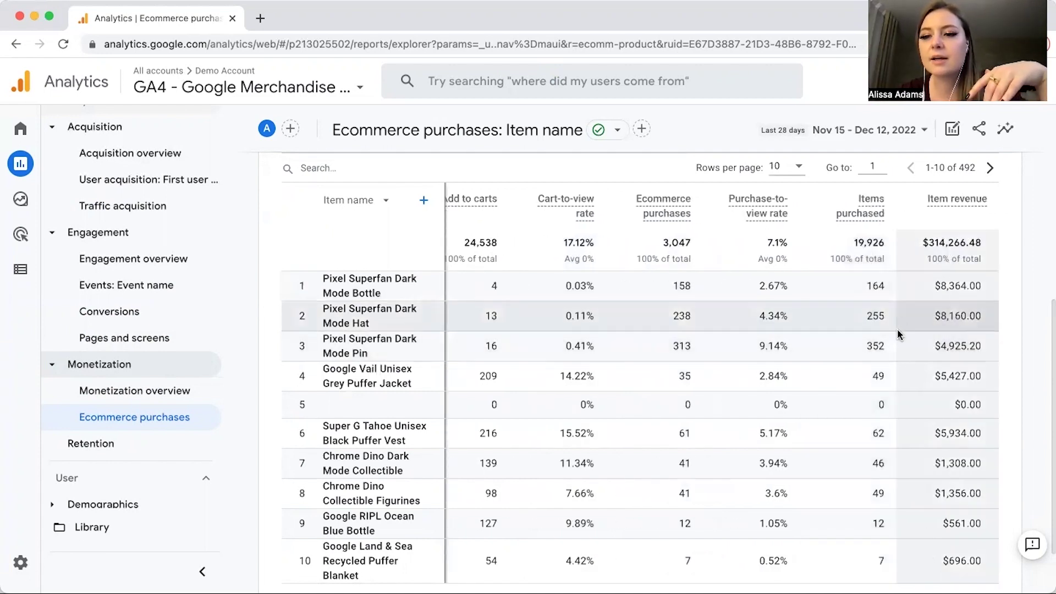
scroll(898, 334, "left", 2)
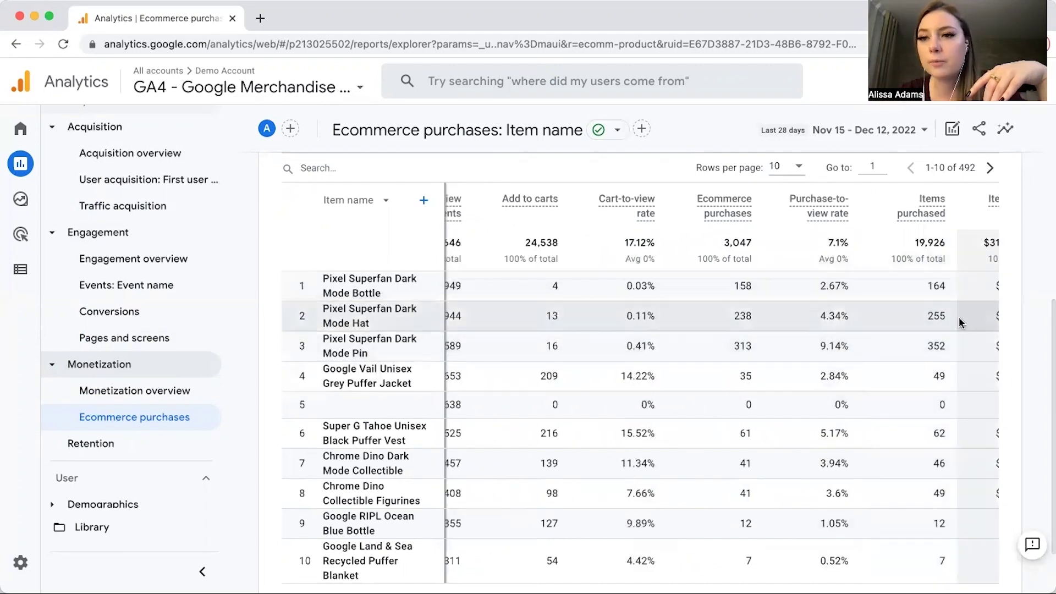
Read the definition of Cart-to-view rate, and open the Retention overview report to view new and returning users.
scroll(960, 322, "left", 2)
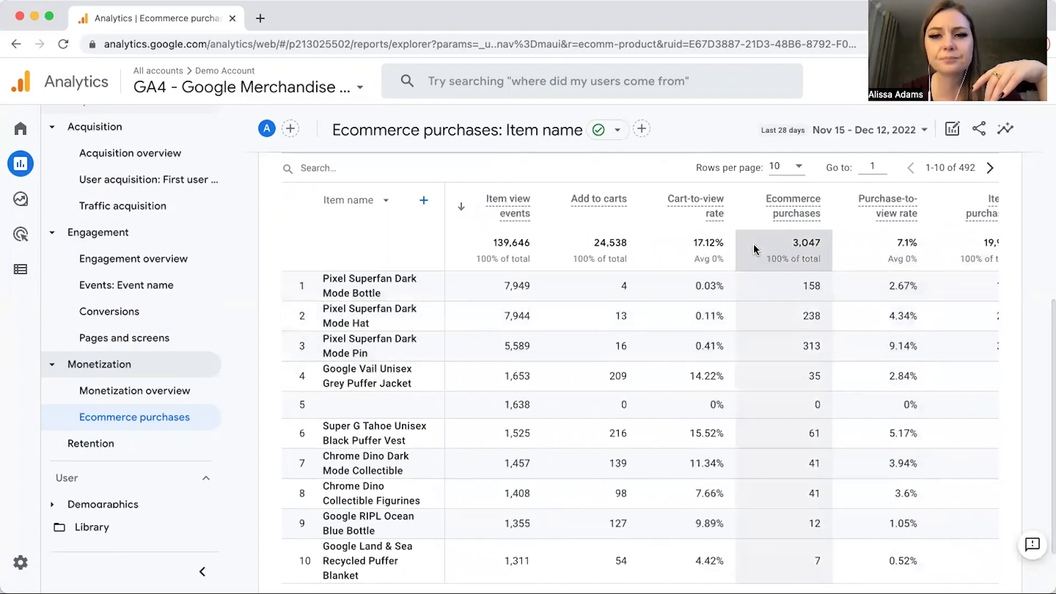
mouse_move(706, 220)
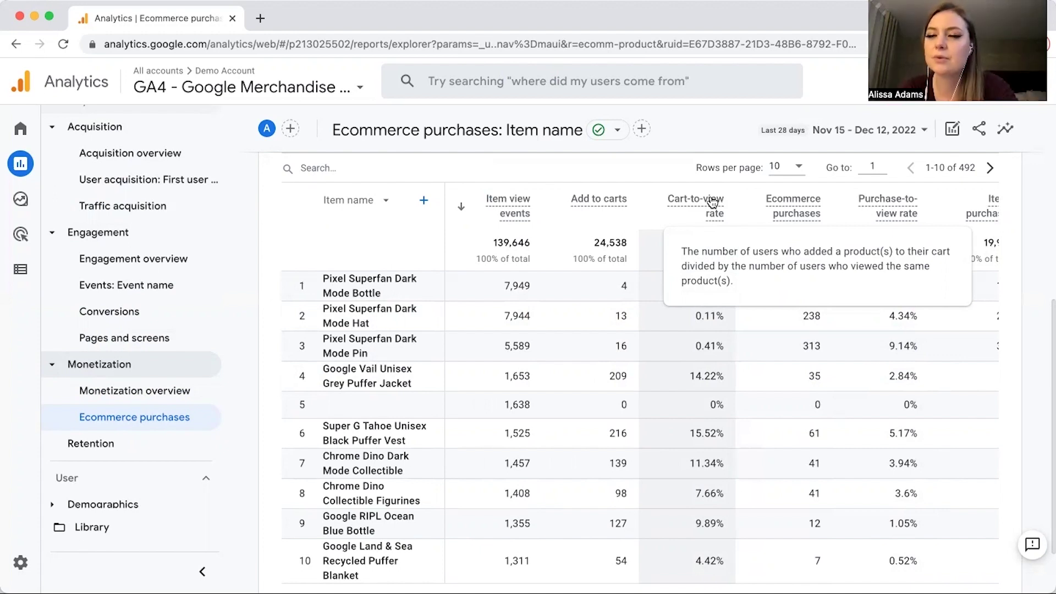
left_click(143, 450)
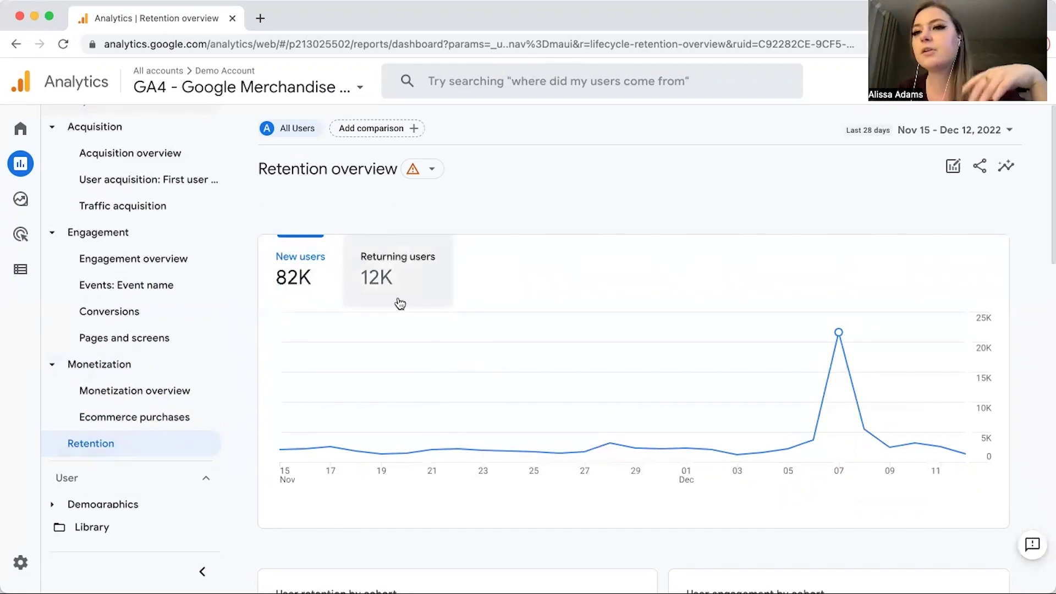
Open the Demographics overview report and examine the users by country, including the United States.
scroll(154, 493, "down", 2)
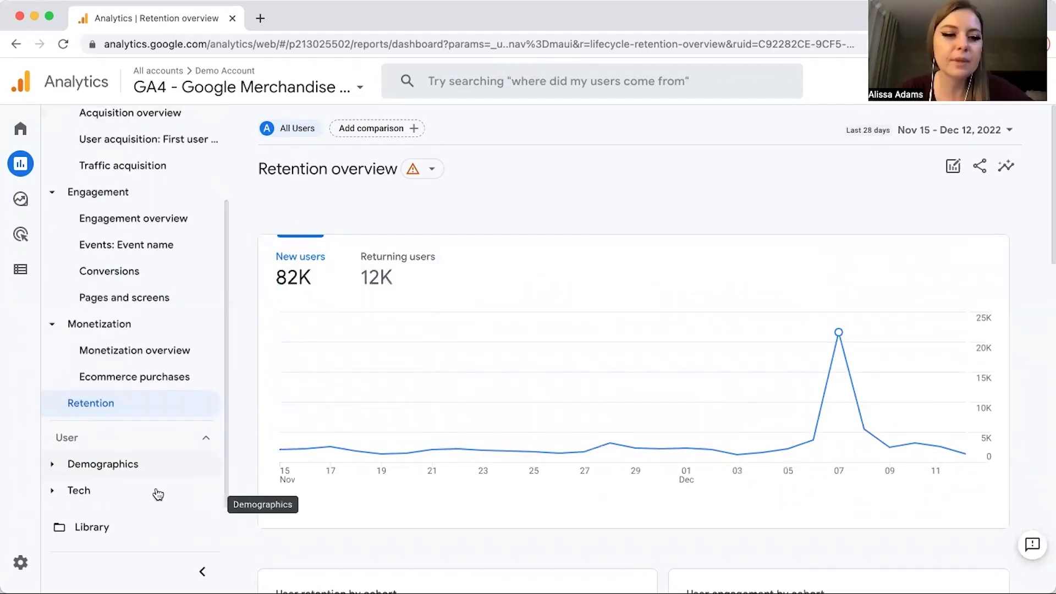
left_click(103, 464)
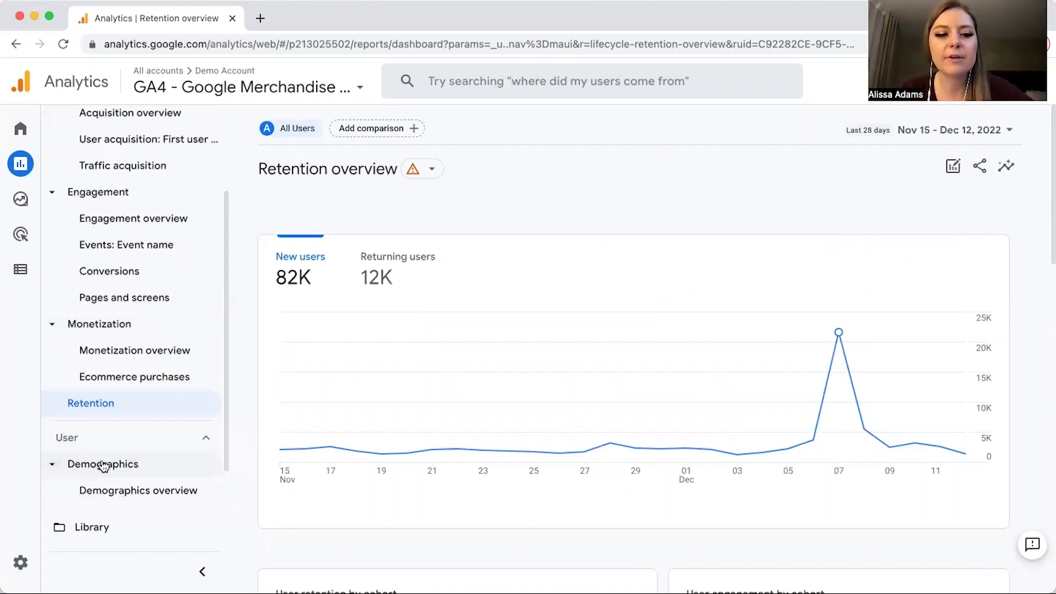
scroll(102, 465, "down", 2)
left_click(142, 450)
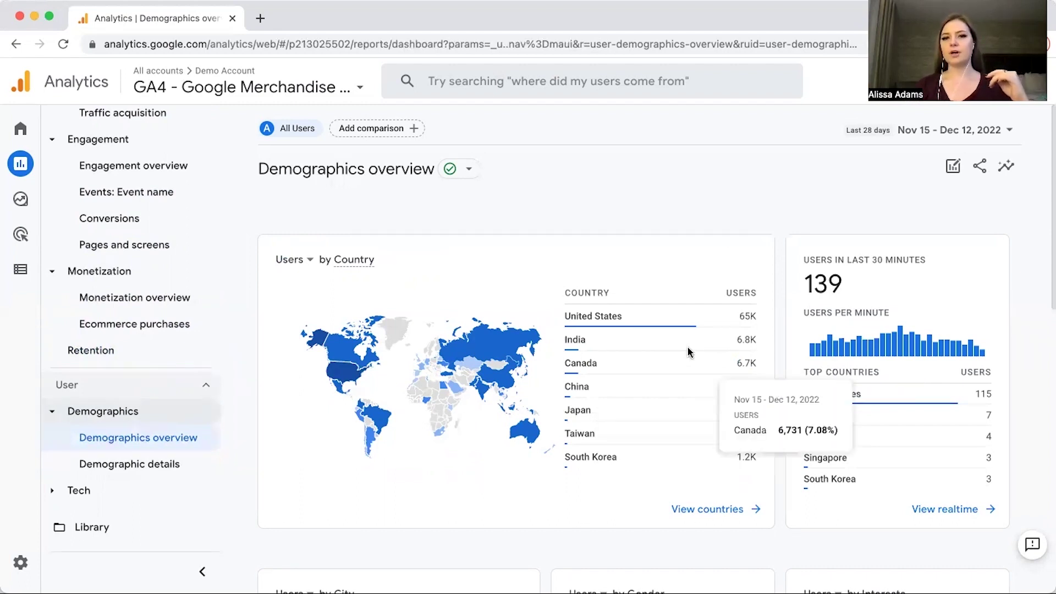
mouse_move(574, 312)
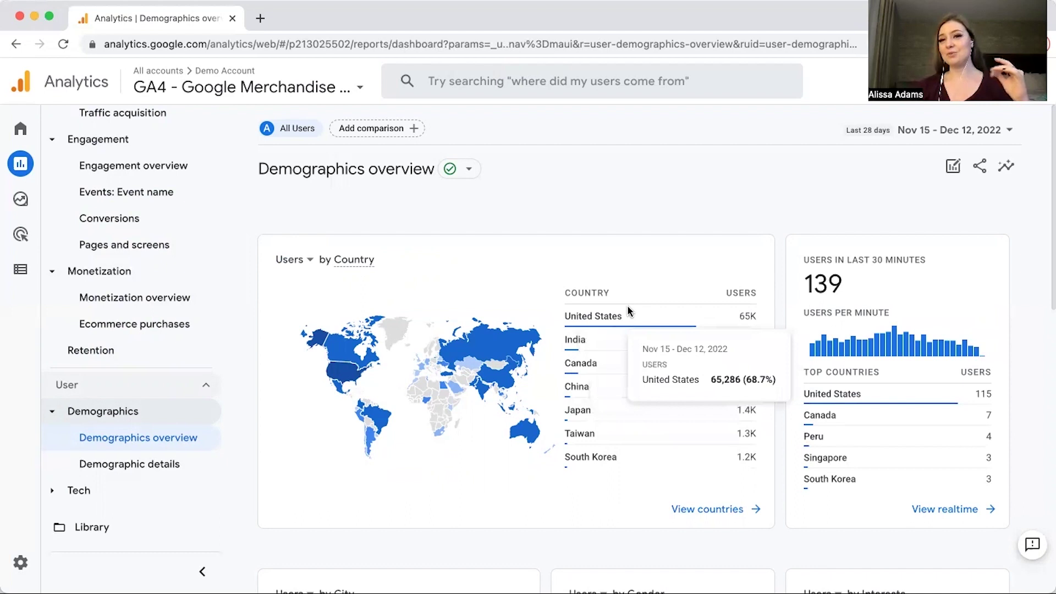
Examine the Demographics overview cards for users by city and by gender, checking both gender segments of the chart.
scroll(628, 307, "down", 6)
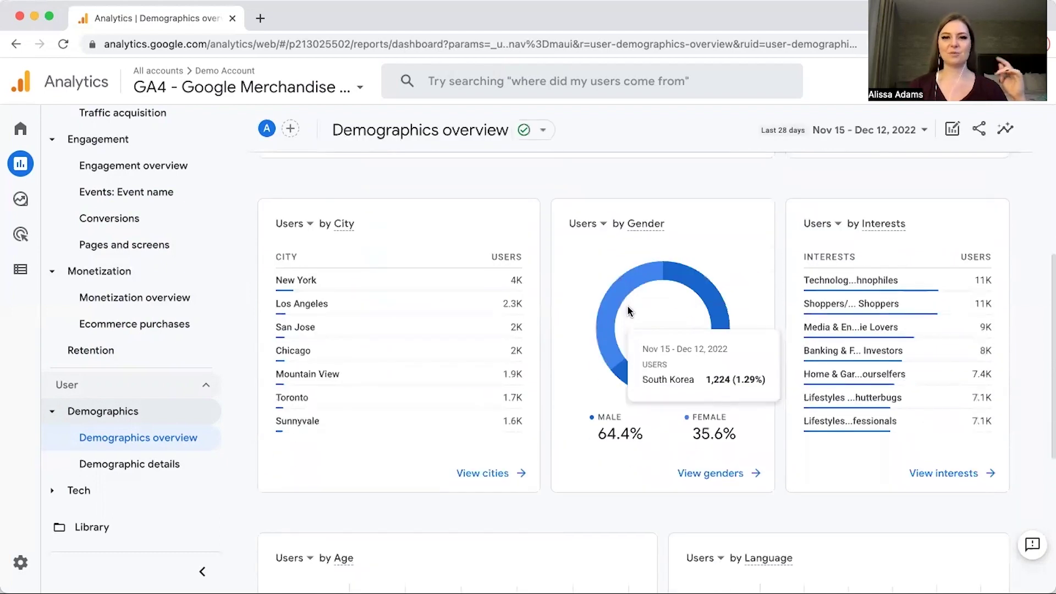
scroll(630, 311, "down", 1)
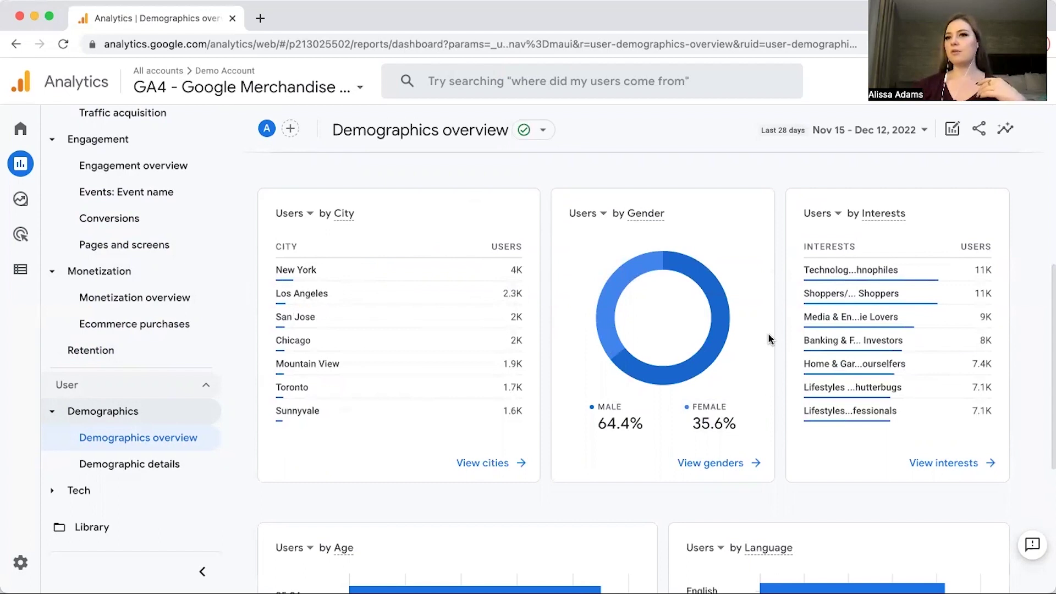
mouse_move(649, 261)
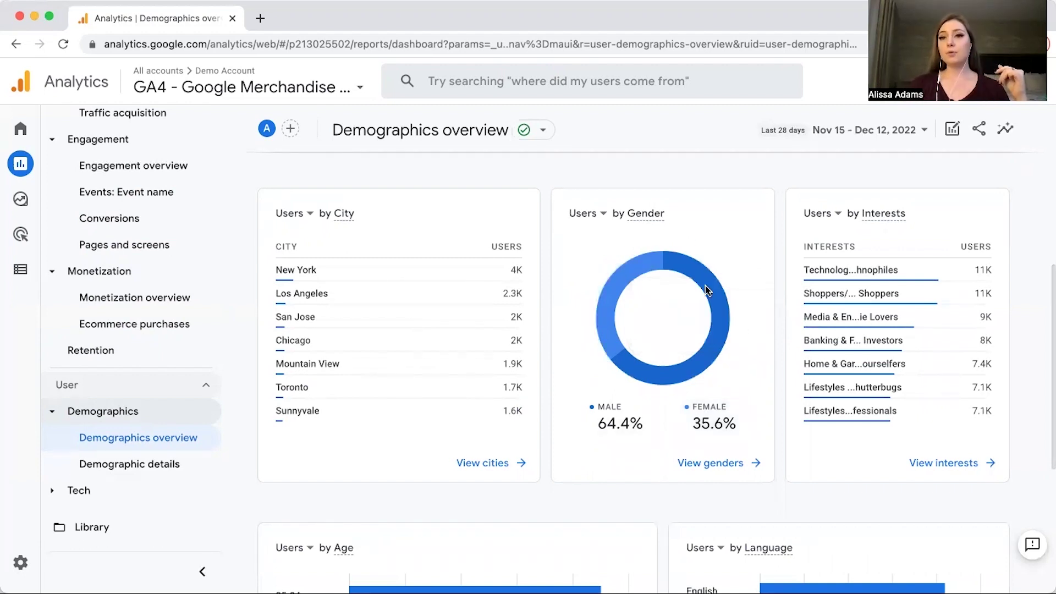
mouse_move(705, 290)
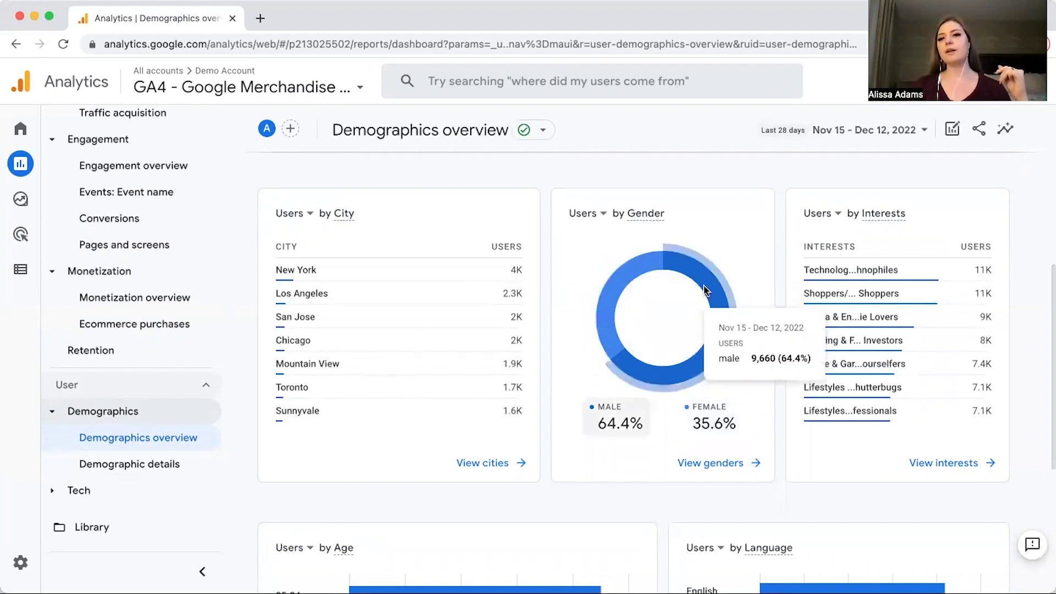
mouse_move(605, 296)
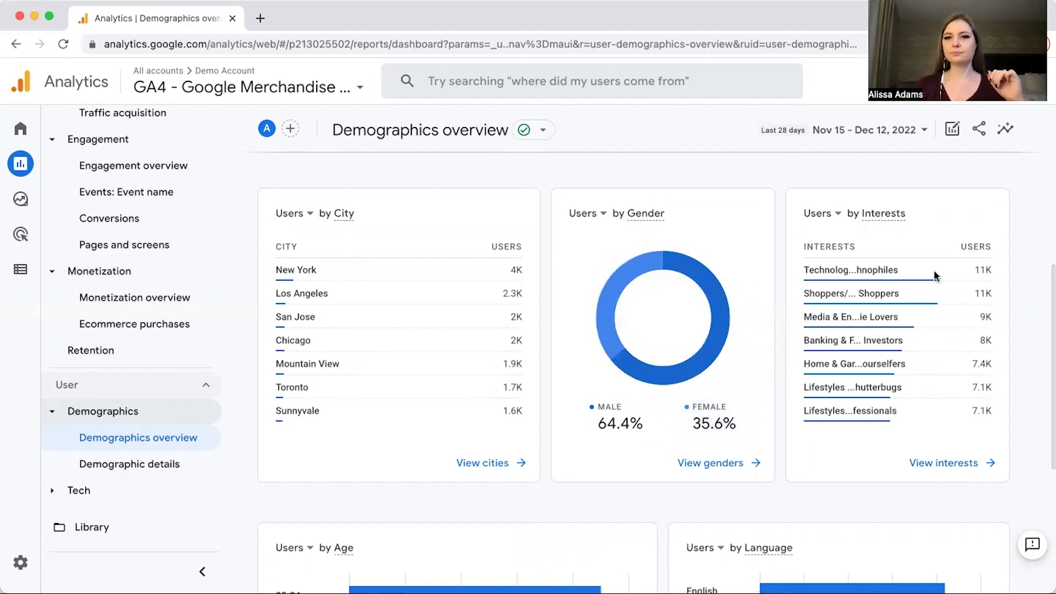
Read the full names and user shares of the top categories in the Users by Interests card.
scroll(935, 275, "down", 1)
mouse_move(863, 233)
scroll(862, 234, "up", 1)
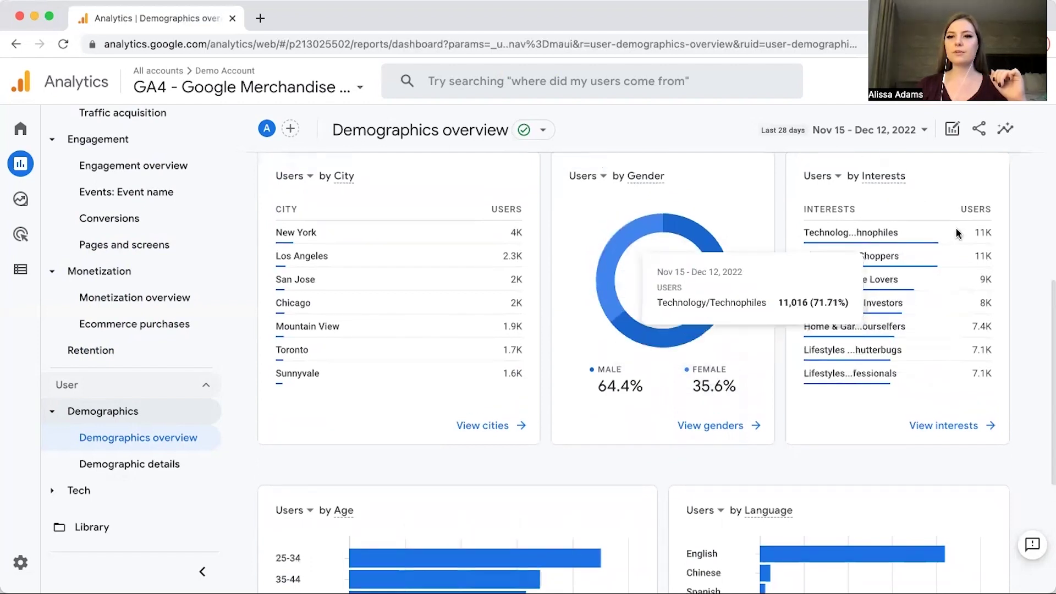
mouse_move(902, 310)
mouse_move(895, 291)
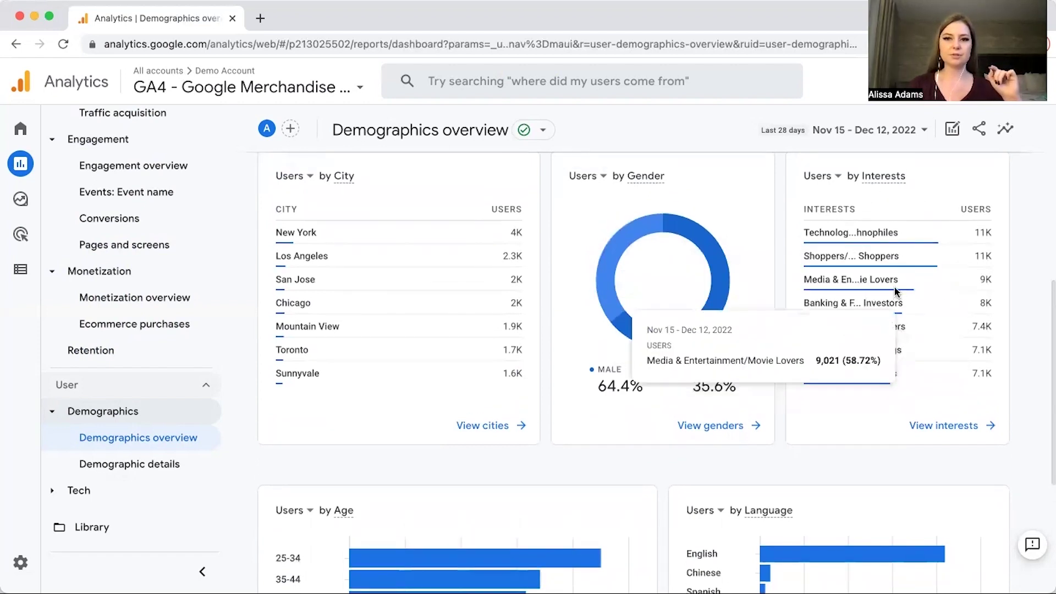
Examine the Users by Age chart, checking the 65+, 25-34 and 35-44 age groups.
scroll(895, 291, "down", 4)
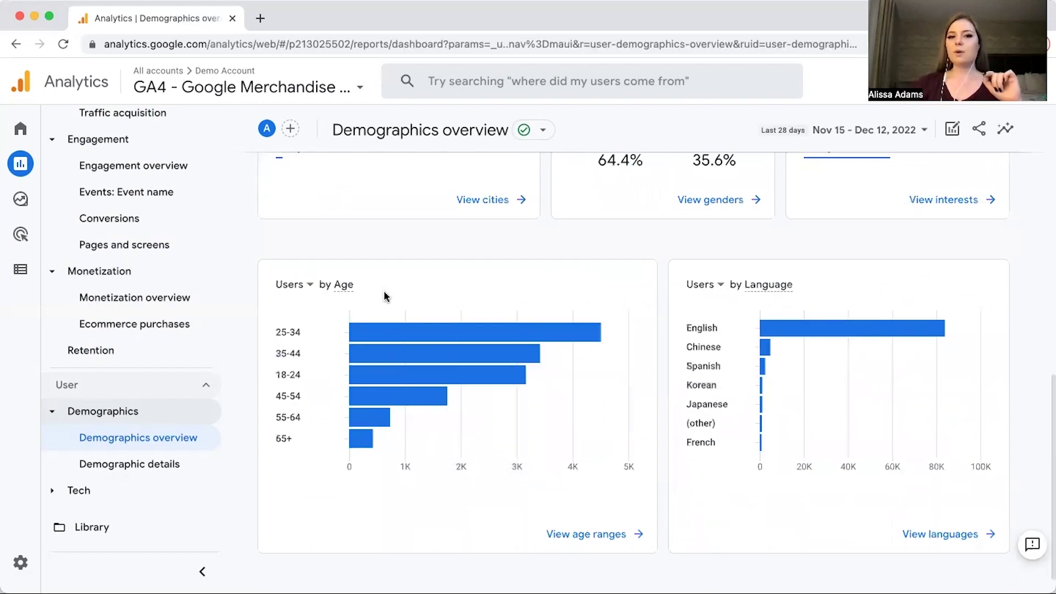
mouse_move(385, 440)
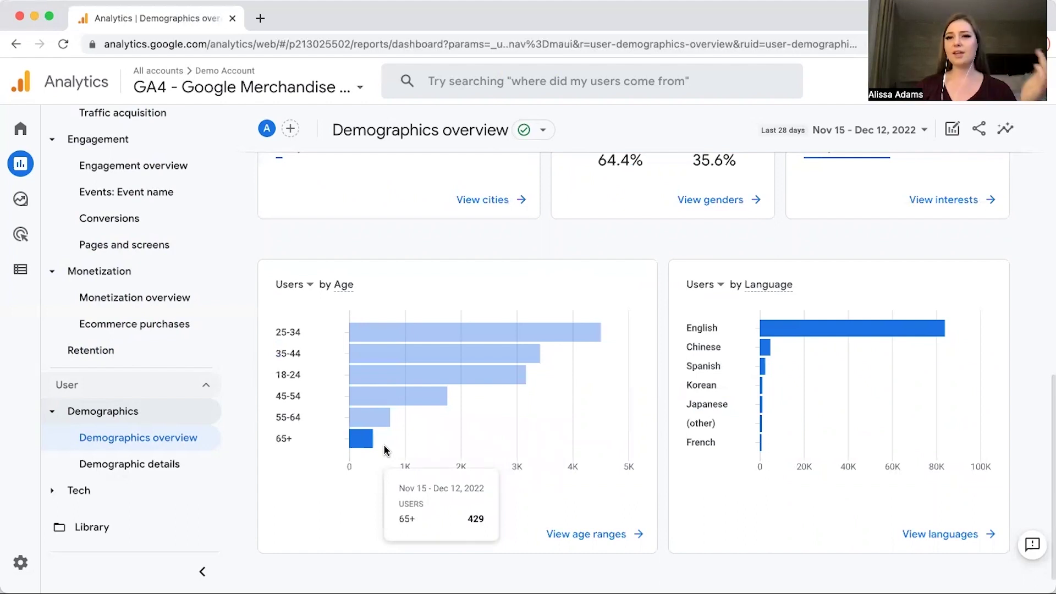
mouse_move(365, 331)
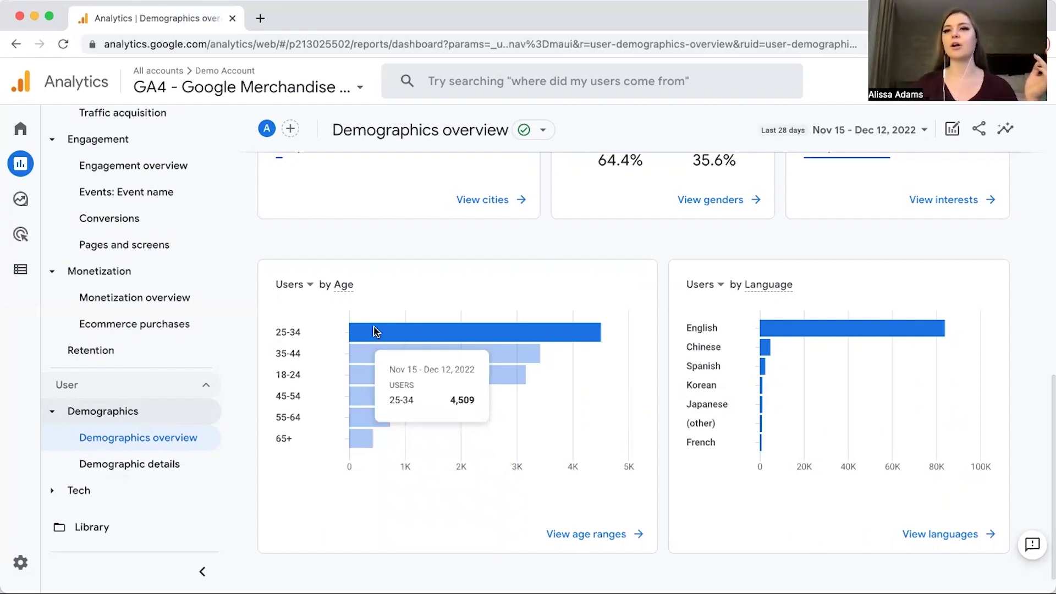
mouse_move(401, 353)
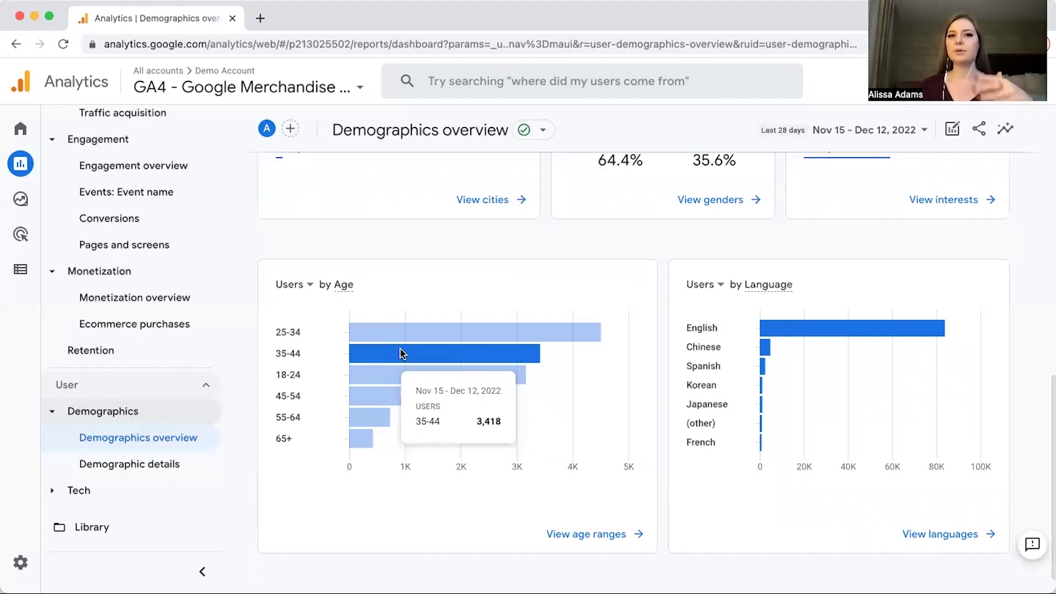
Open the detailed interests report from the Users by Interests card and examine its table of interest categories.
scroll(953, 509, "up", 5)
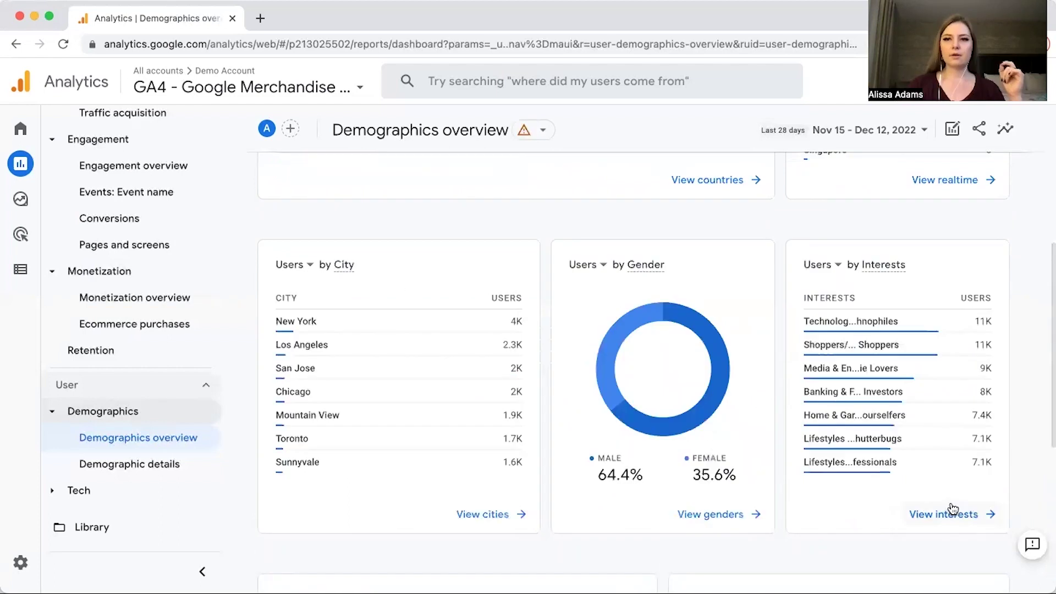
left_click(953, 508)
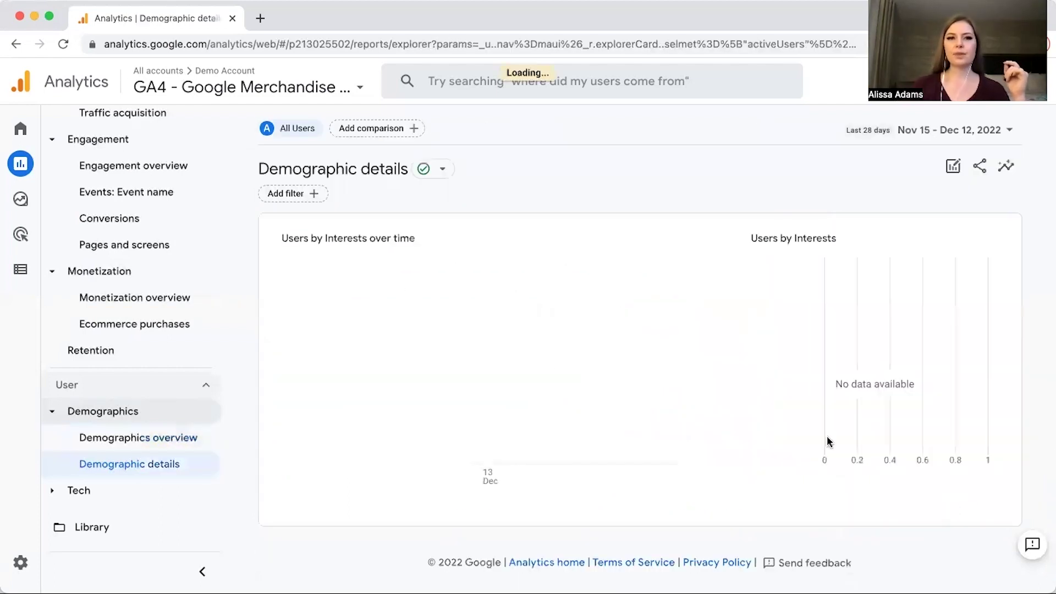
scroll(546, 365, "down", 3)
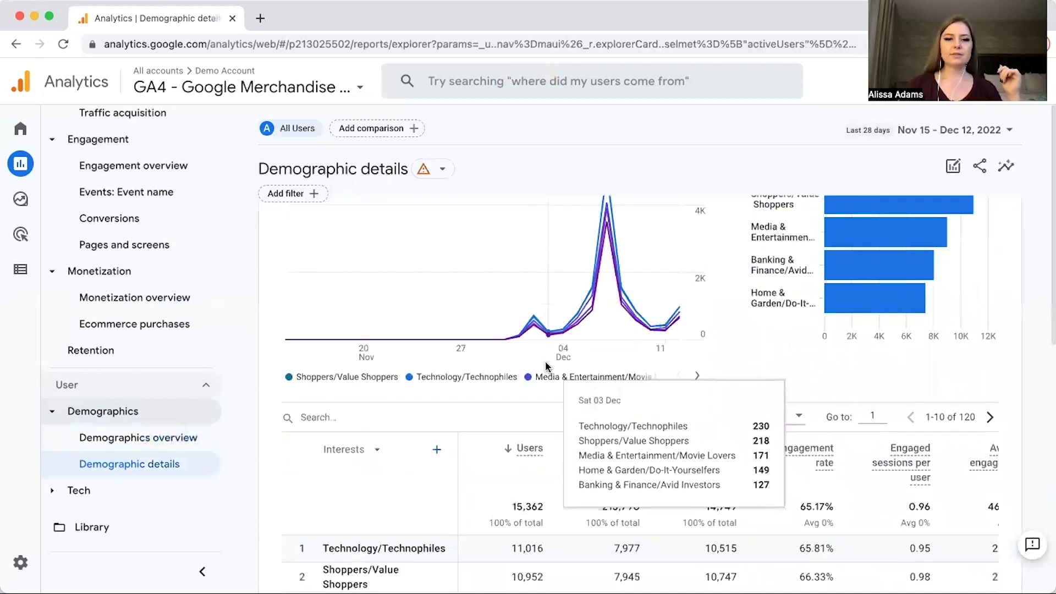
scroll(546, 365, "down", 3)
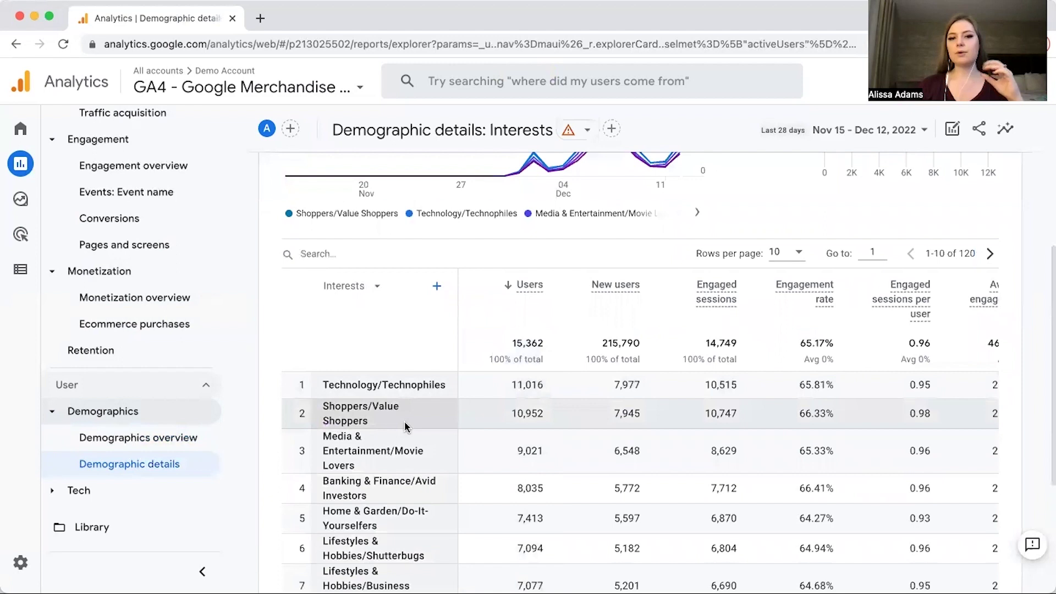
scroll(405, 427, "down", 1)
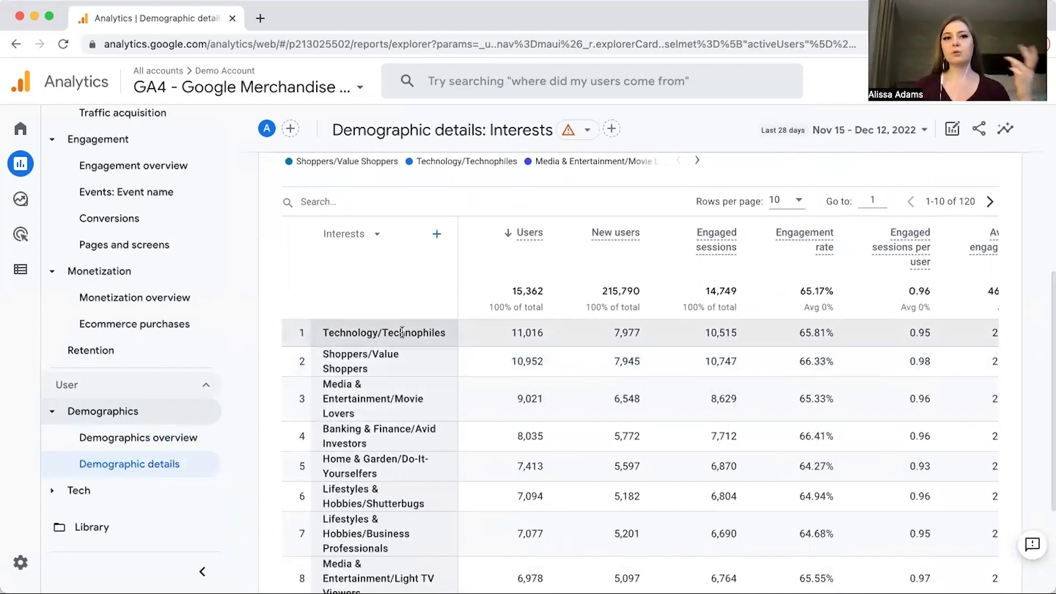
Highlight Technology/Technophiles, Shoppers/Value Shoppers and Media & Entertainment/Movie Lovers in the interests table while reviewing the audience categories.
triple_click(365, 327)
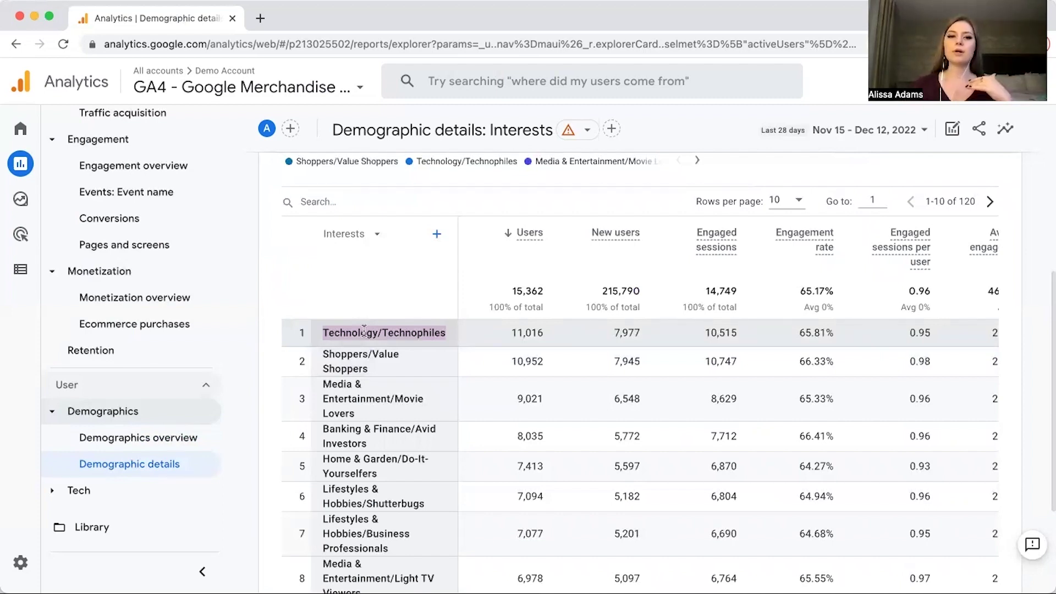
triple_click(361, 363)
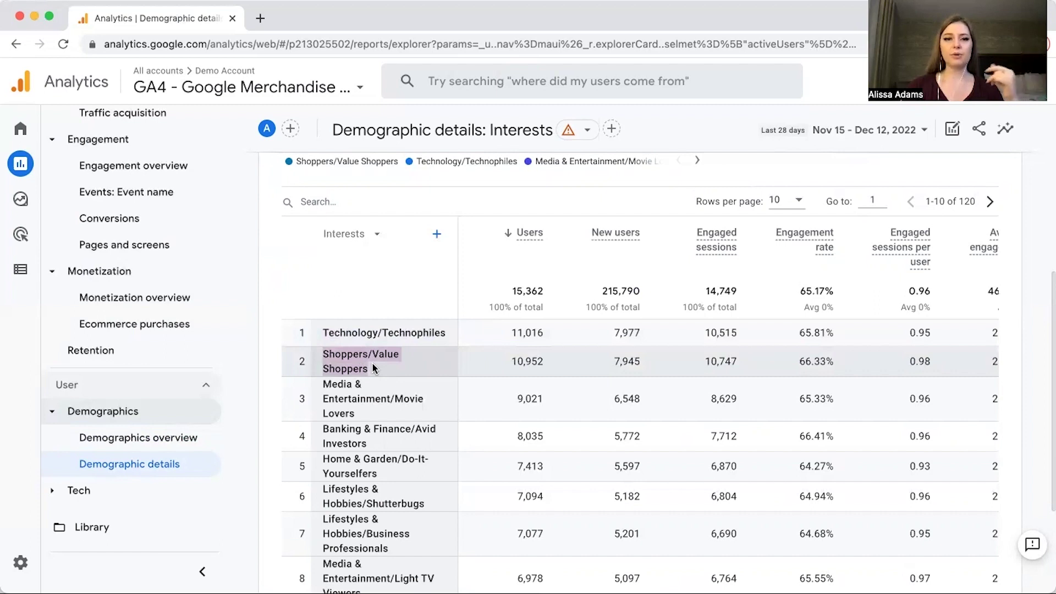
scroll(373, 369, "down", 1)
triple_click(379, 370)
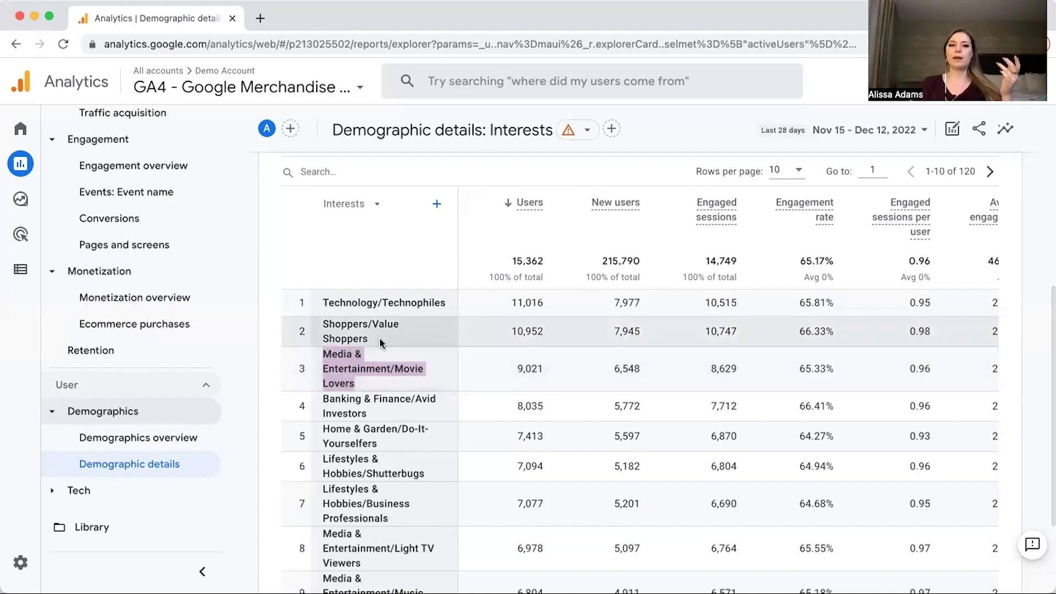
left_click(364, 361)
triple_click(364, 361)
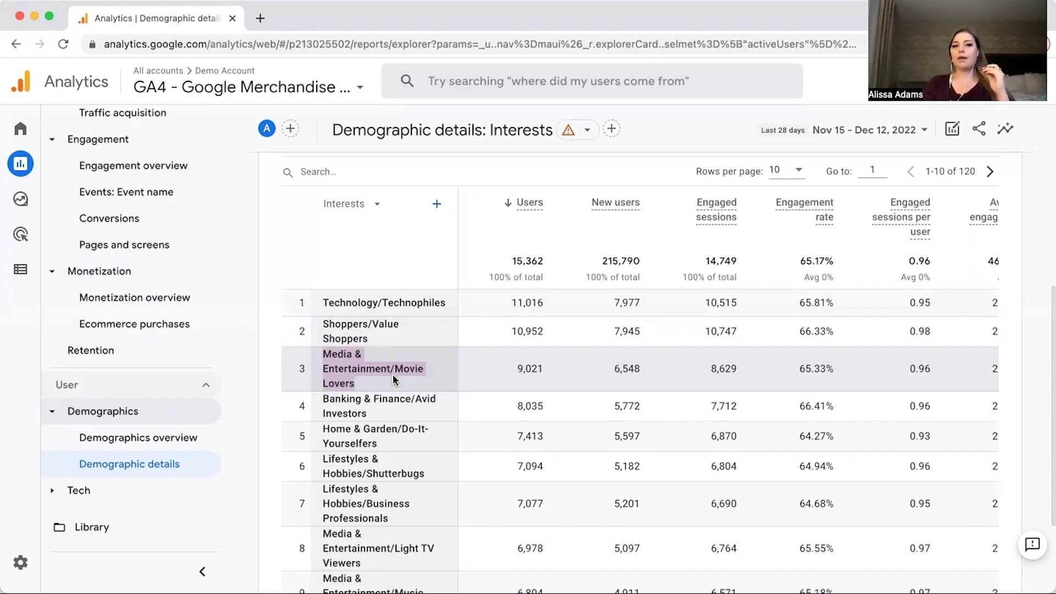
double_click(412, 368)
triple_click(412, 369)
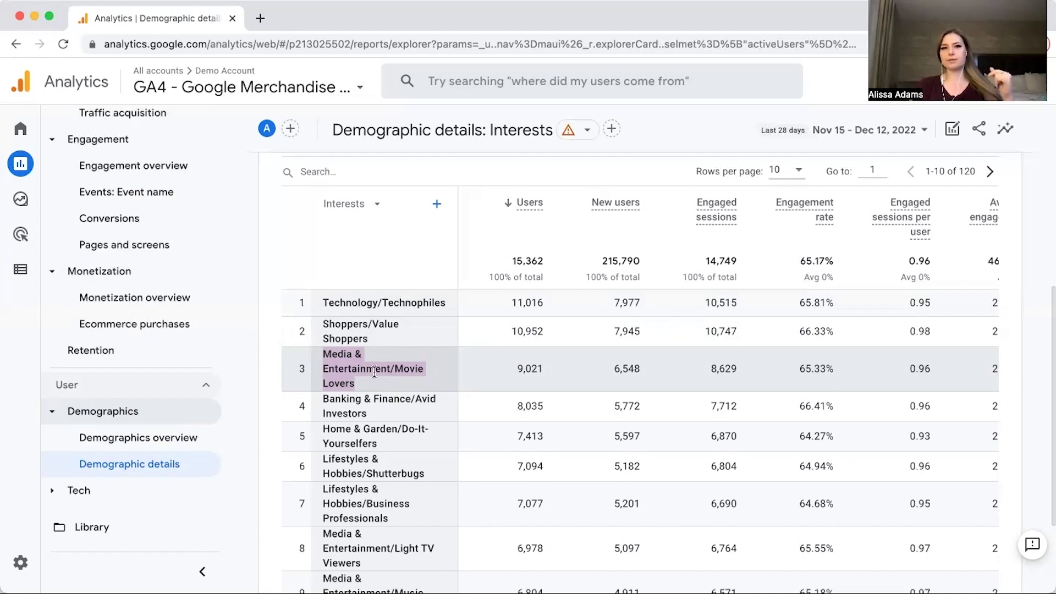
scroll(570, 316, "up", 2)
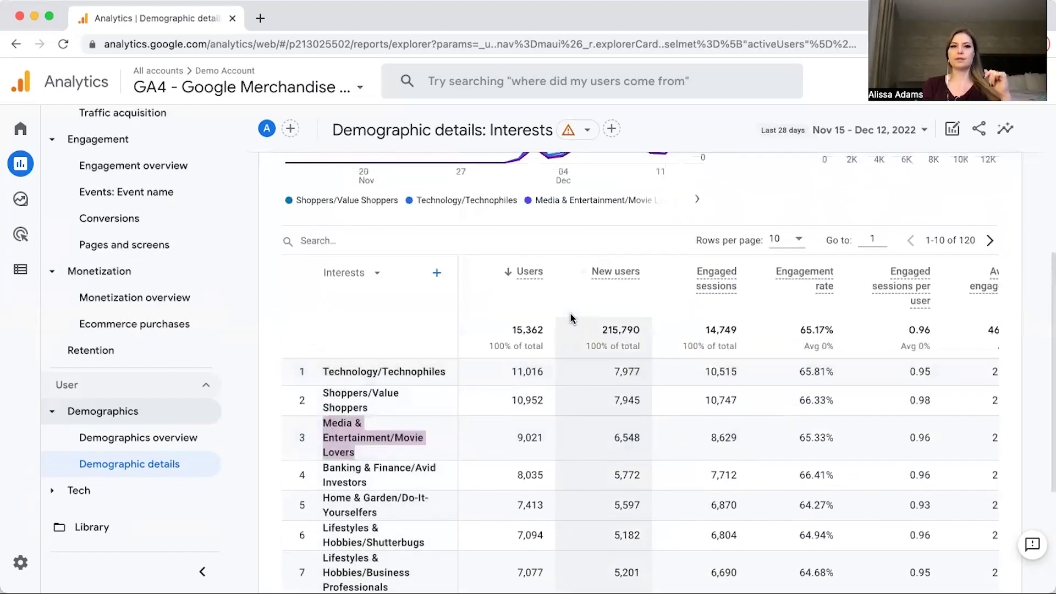
scroll(571, 316, "up", 5)
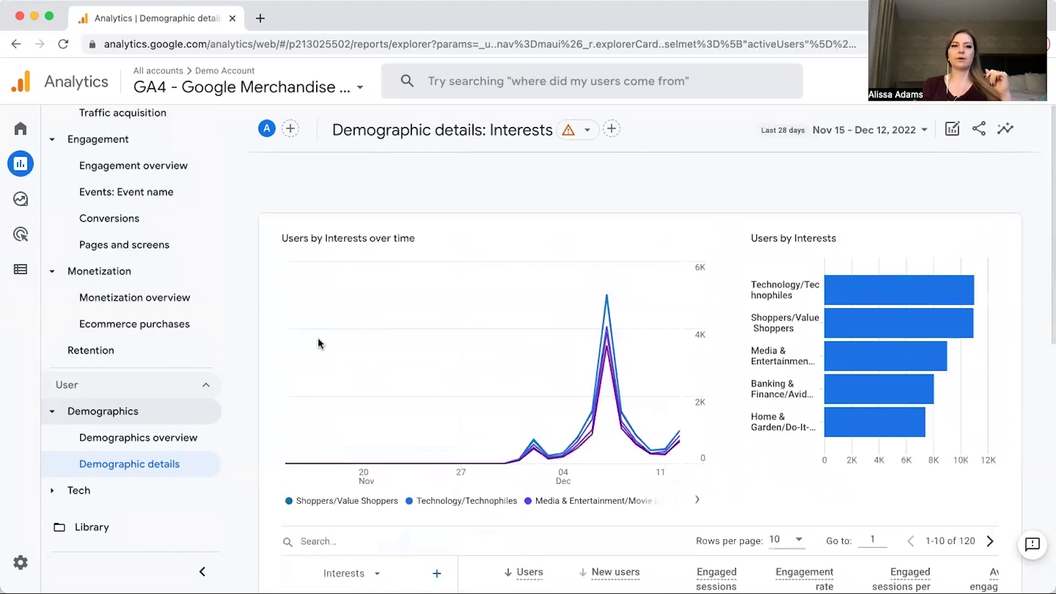
Open the Tech overview report, examine users by platform, operating system and browser, and highlight web / mobile in the device category card.
left_click(83, 489)
left_click(125, 465)
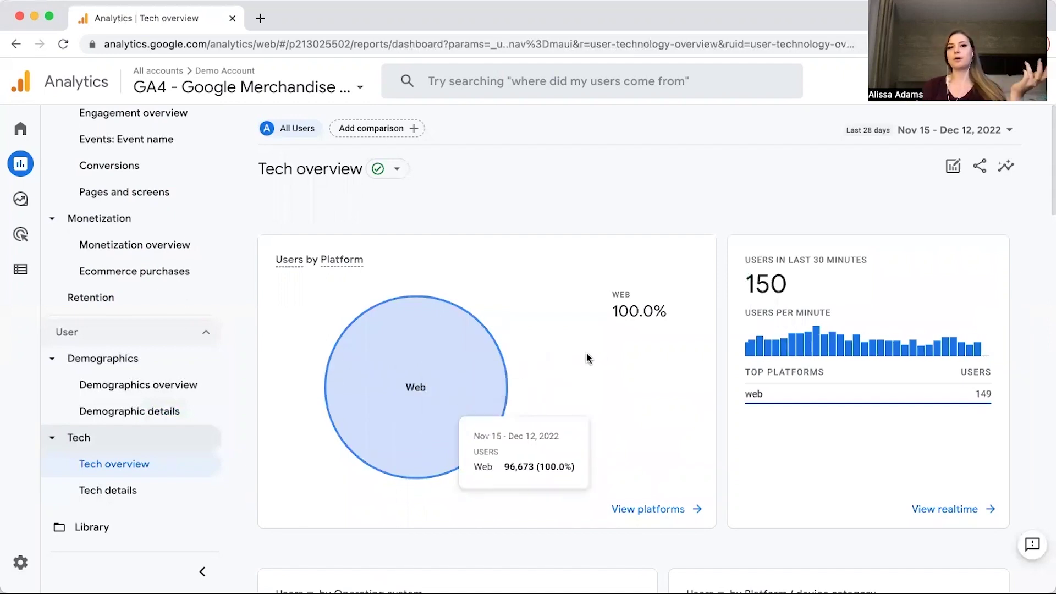
scroll(587, 354, "down", 7)
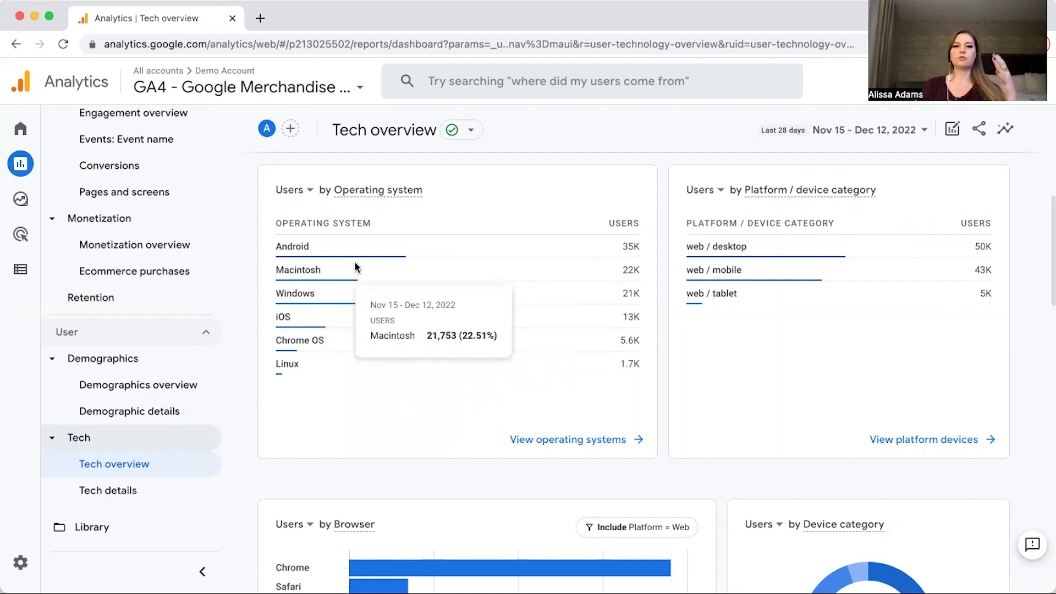
scroll(355, 267, "down", 1)
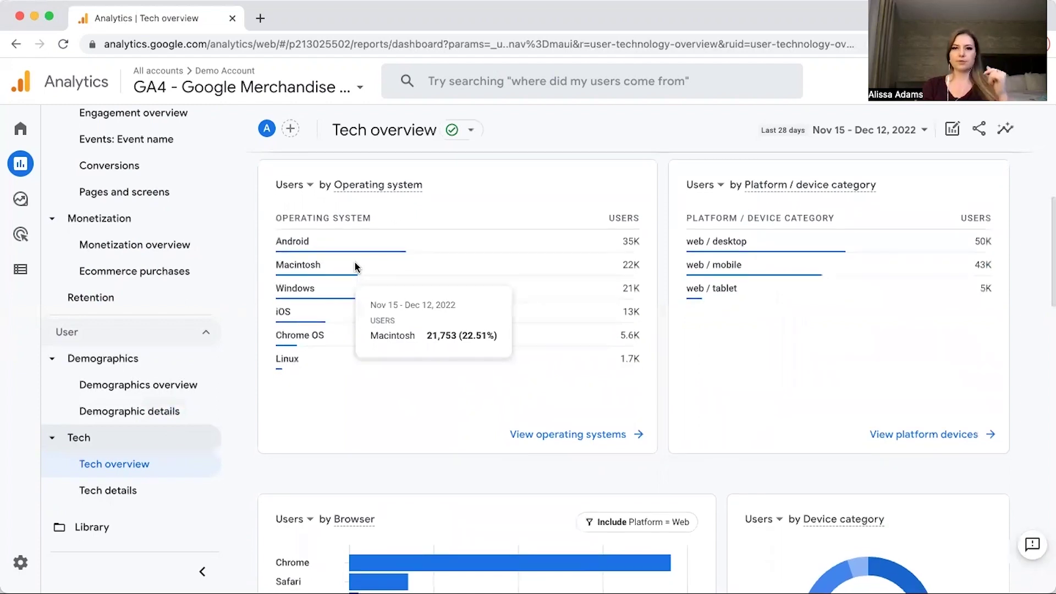
scroll(355, 267, "down", 5)
scroll(355, 267, "up", 6)
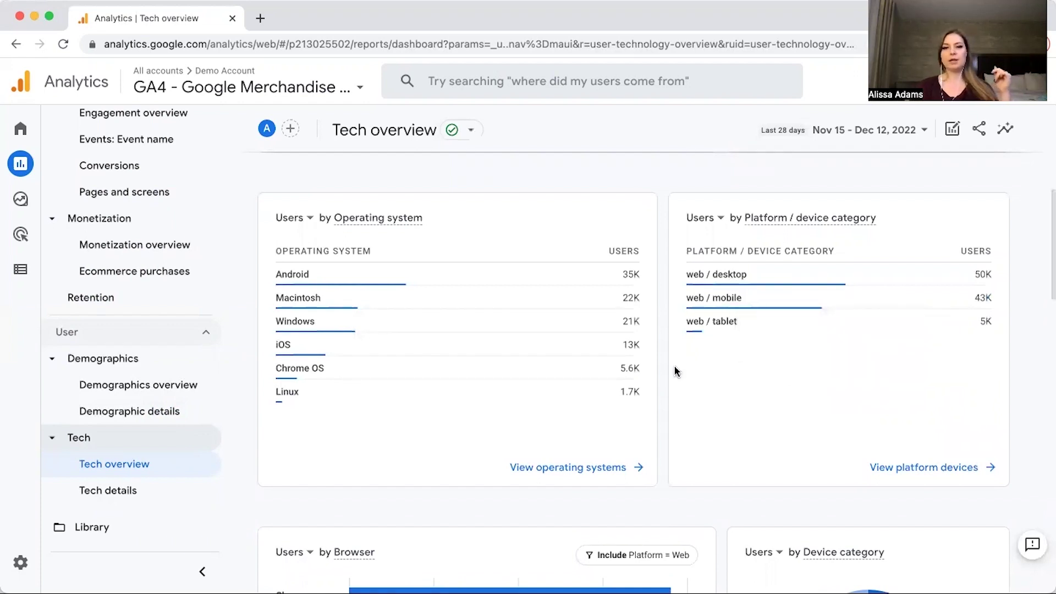
triple_click(708, 301)
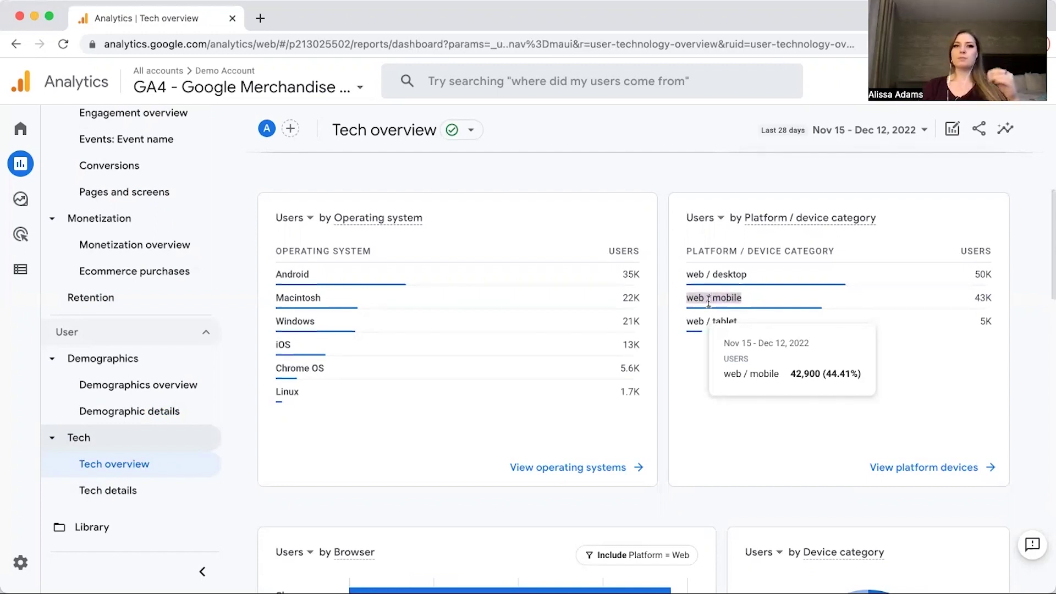
Examine the remaining Tech overview cards, covering users by browser, device category, screen resolution, app version, app releases, stability and device model.
left_click(684, 345)
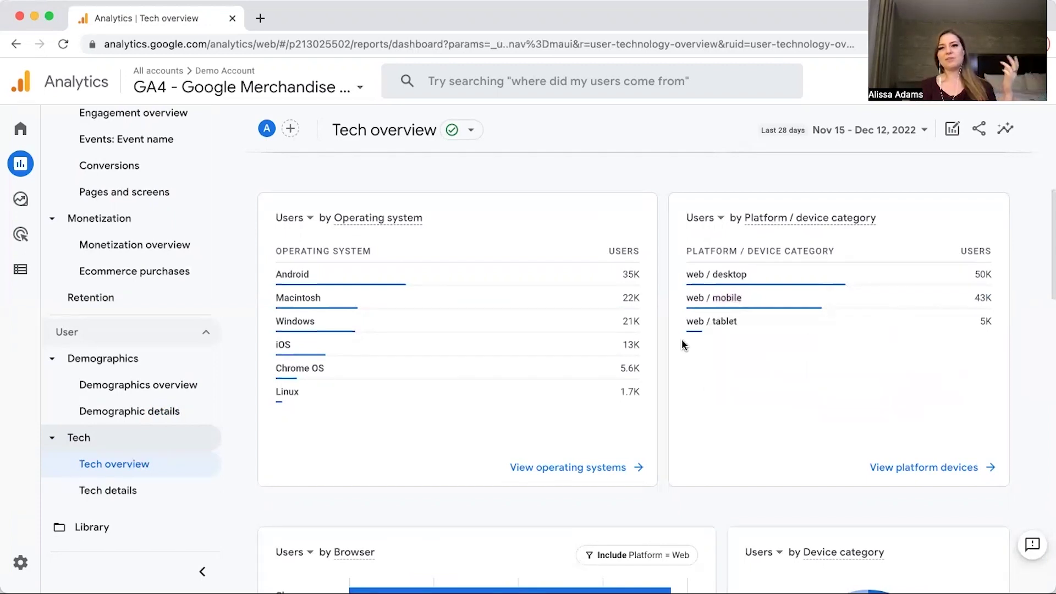
scroll(682, 345, "down", 3)
scroll(682, 345, "down", 3)
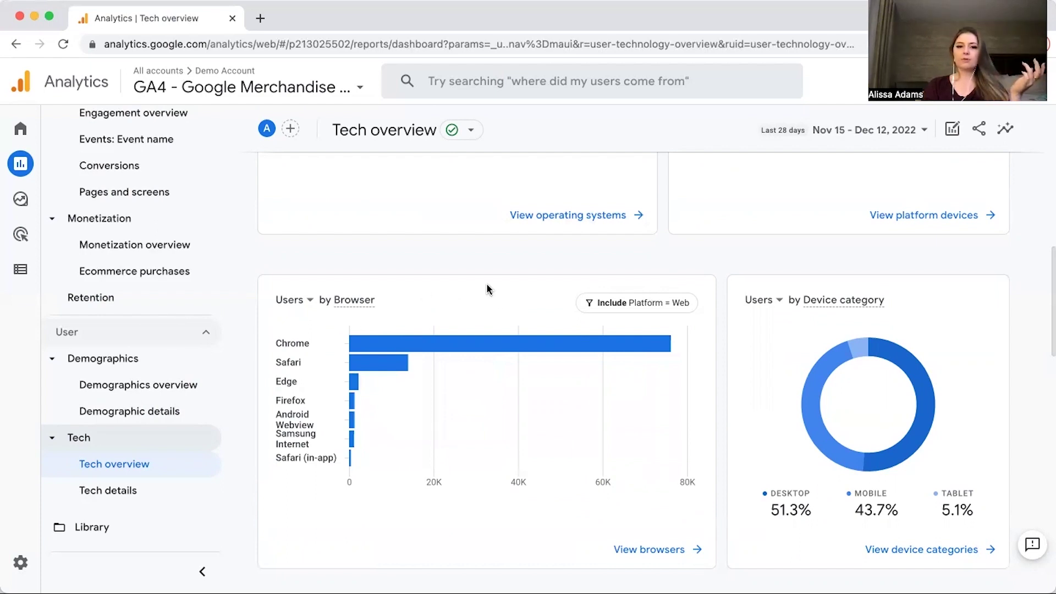
mouse_move(410, 345)
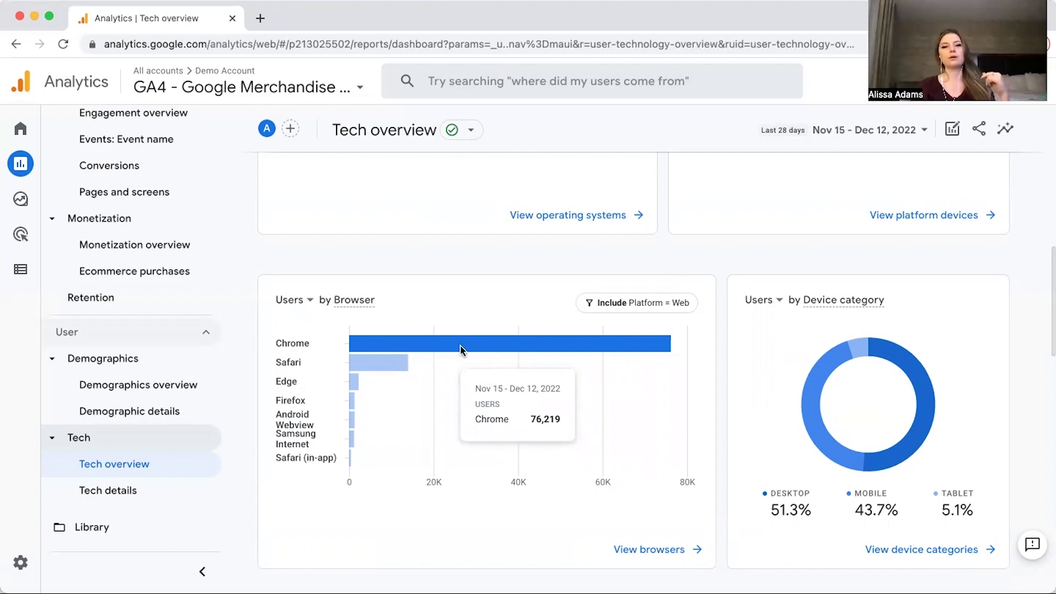
scroll(772, 457, "down", 1)
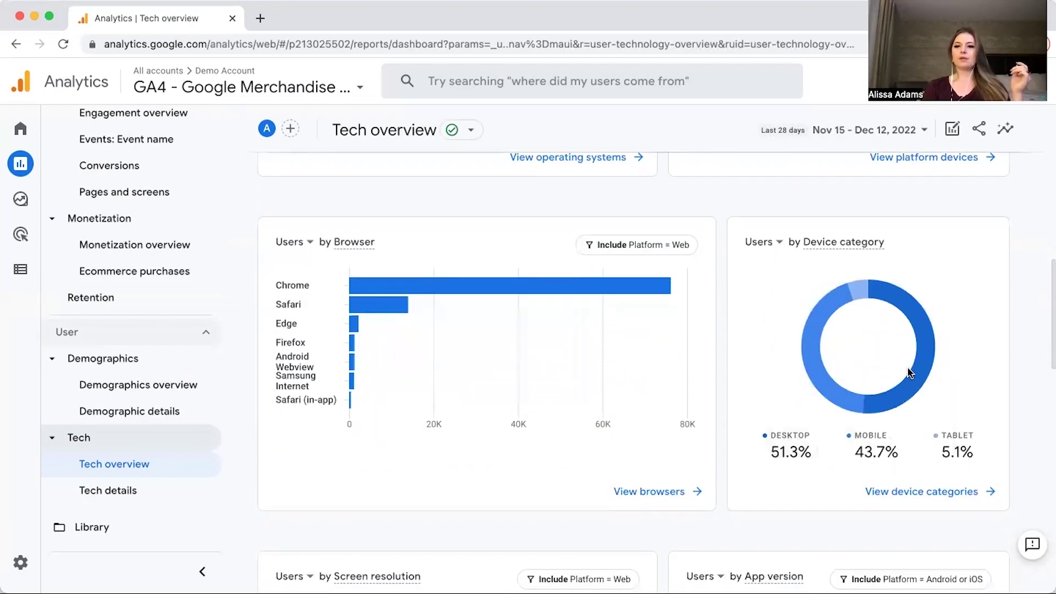
scroll(790, 357, "down", 6)
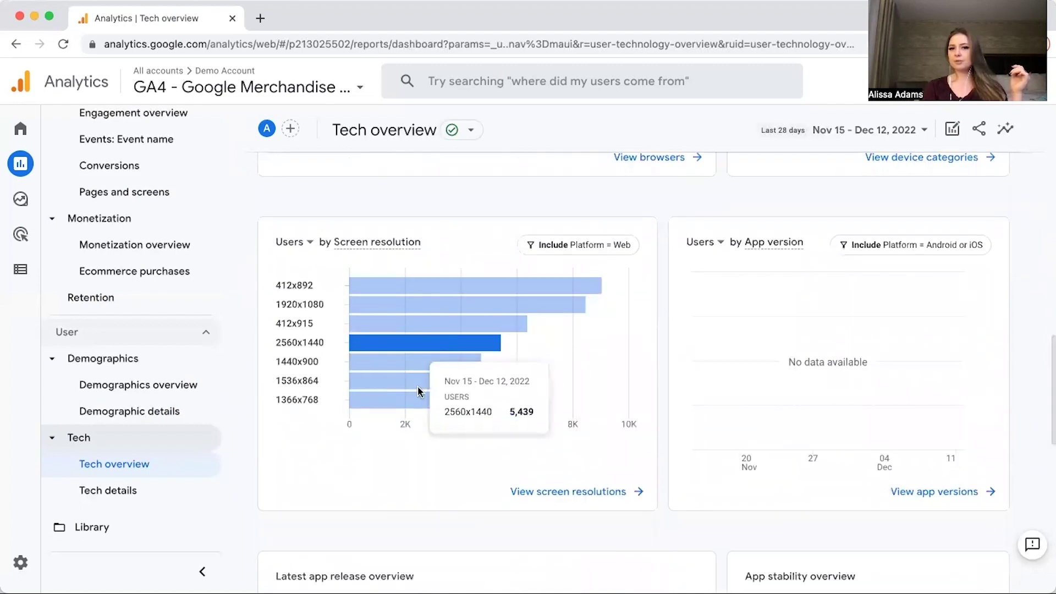
scroll(611, 306, "down", 6)
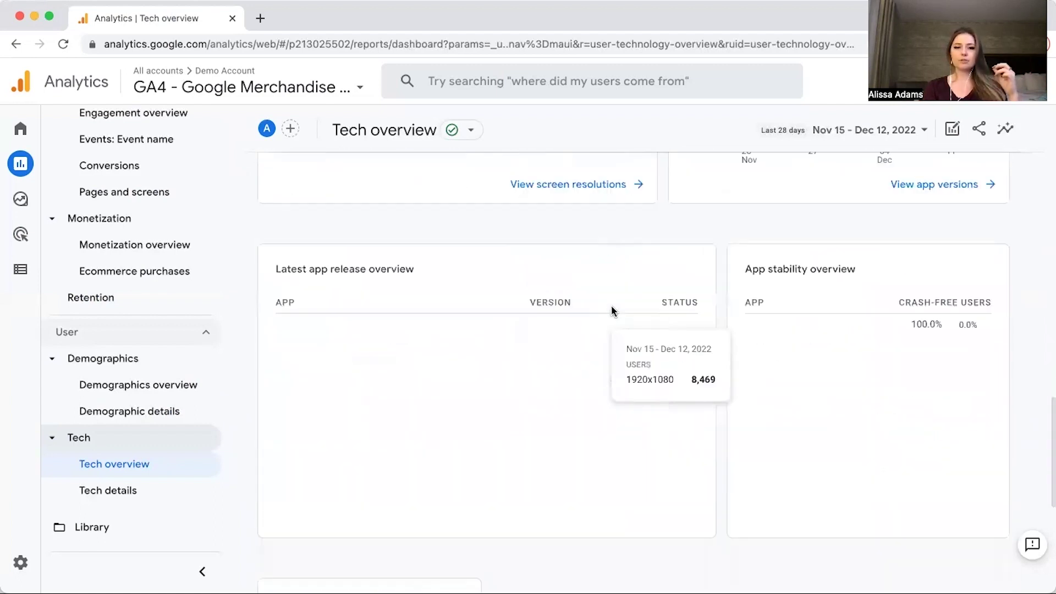
scroll(611, 306, "down", 6)
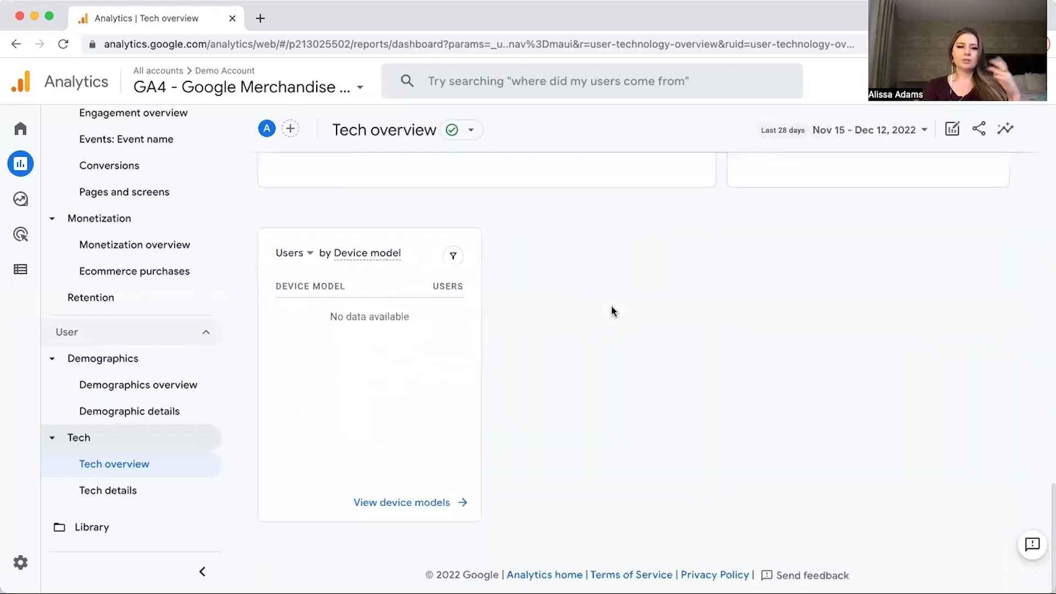
scroll(611, 310, "up", 15)
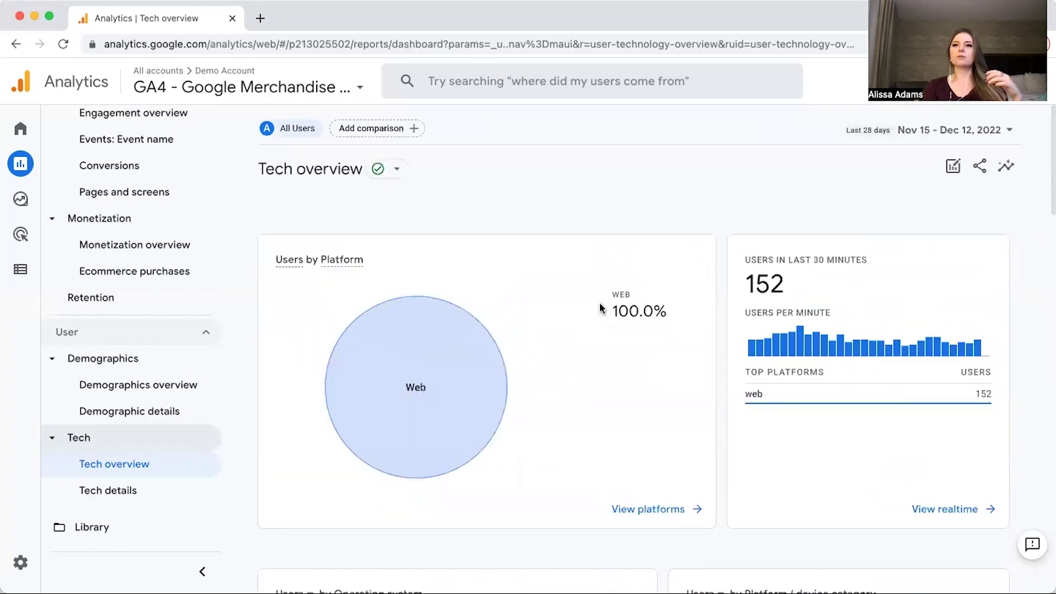
Open the Tech details report and examine the browser chart and its table of users and engagement metrics.
left_click(136, 492)
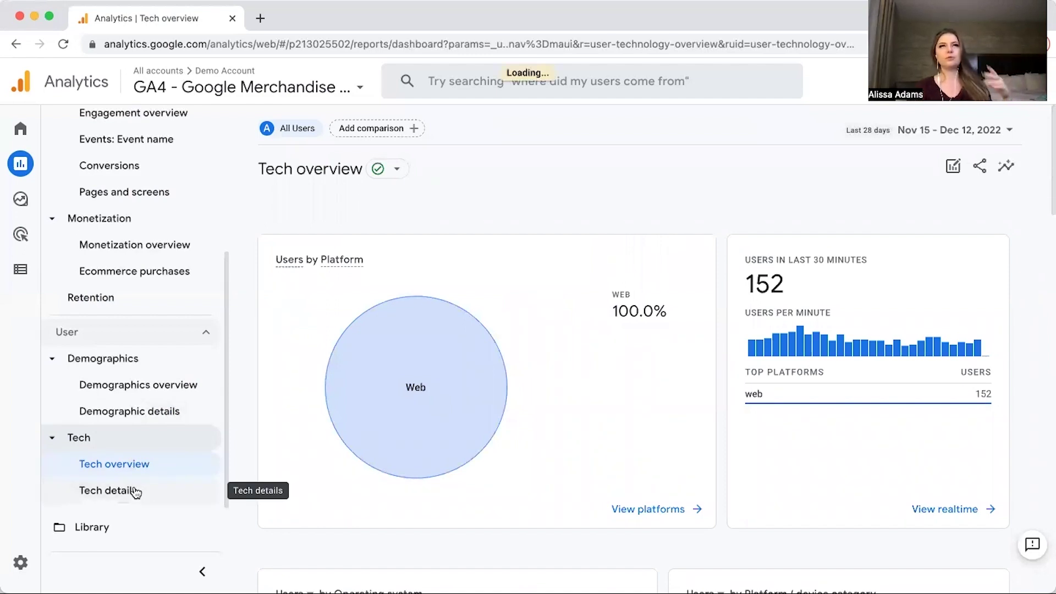
scroll(495, 465, "down", 5)
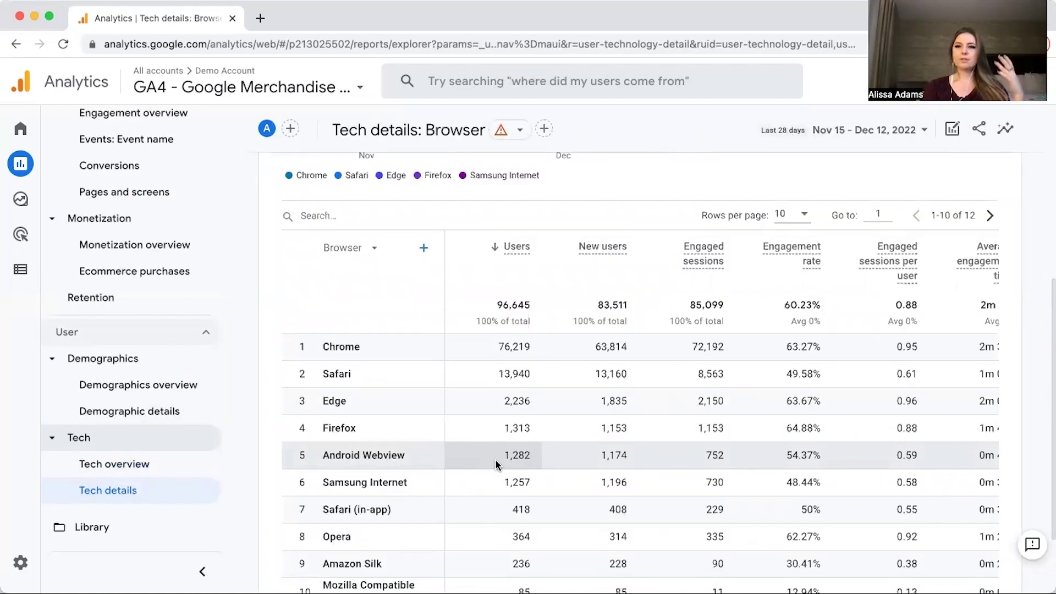
scroll(495, 465, "down", 2)
scroll(495, 465, "up", 3)
scroll(495, 465, "up", 5)
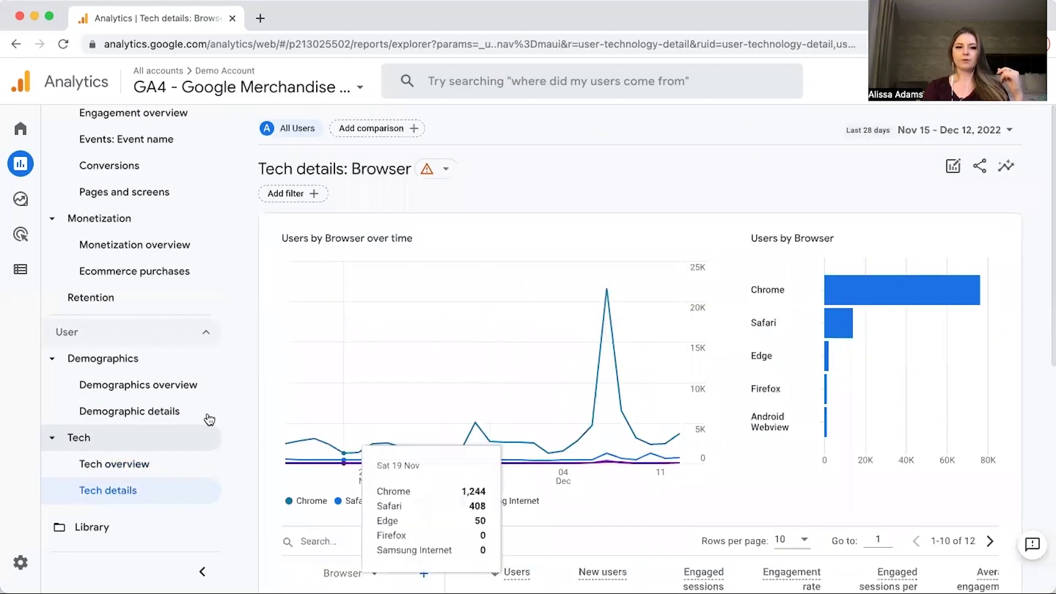
Return to the Reports snapshot at the start of the reports section.
scroll(140, 308, "up", 5)
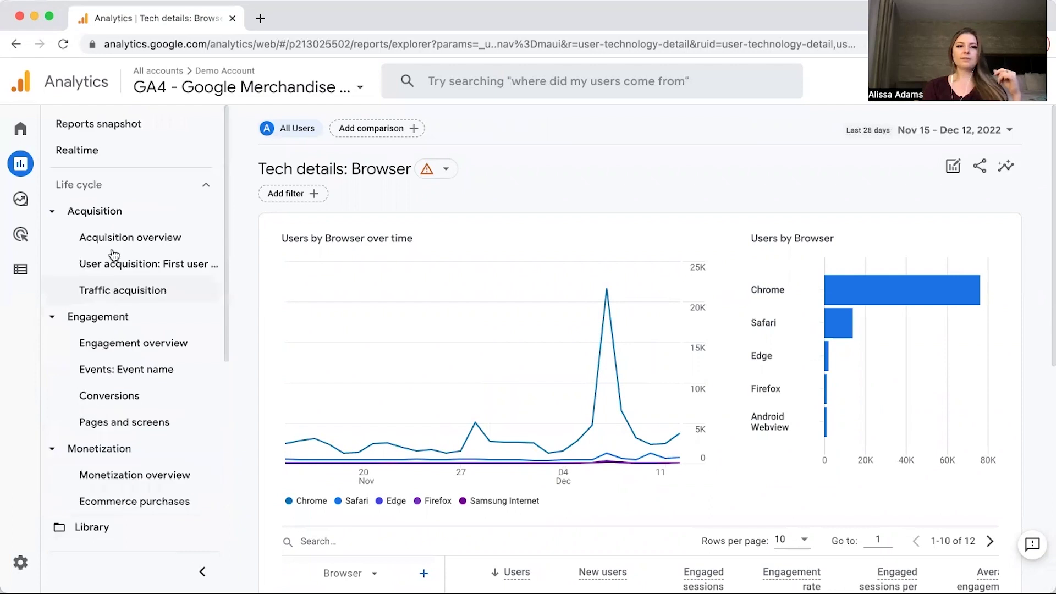
left_click(16, 163)
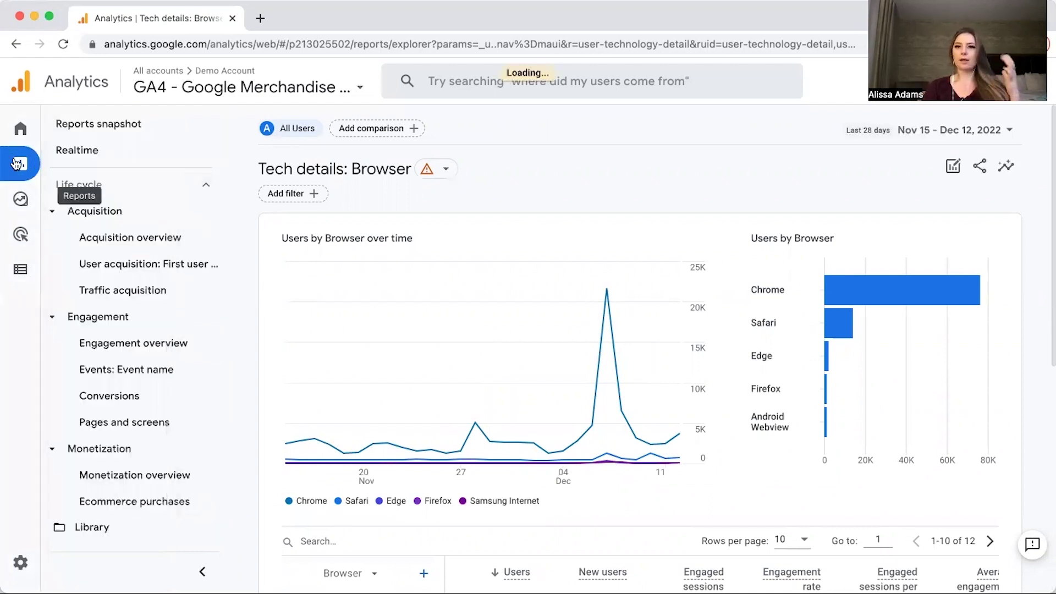
mouse_move(17, 163)
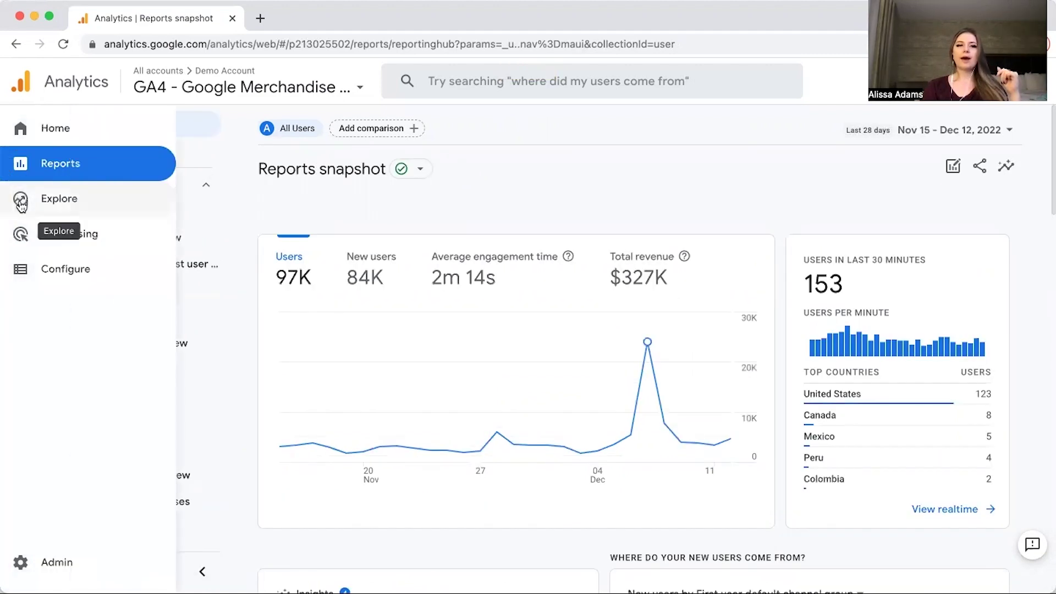
Open the Explore section and review the exploration templates and the list of saved explorations.
left_click(21, 203)
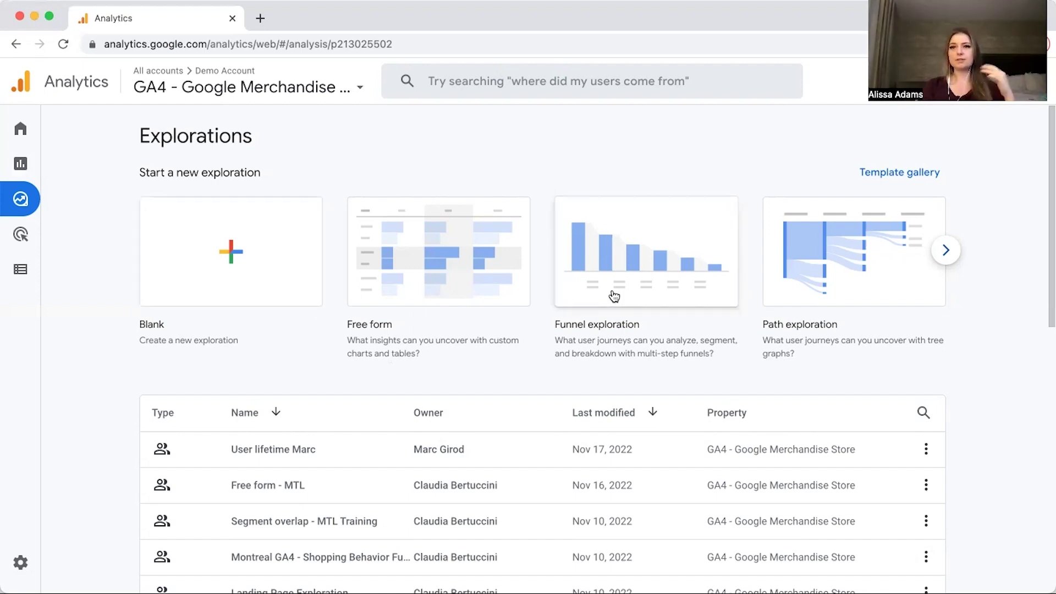
scroll(614, 297, "down", 3)
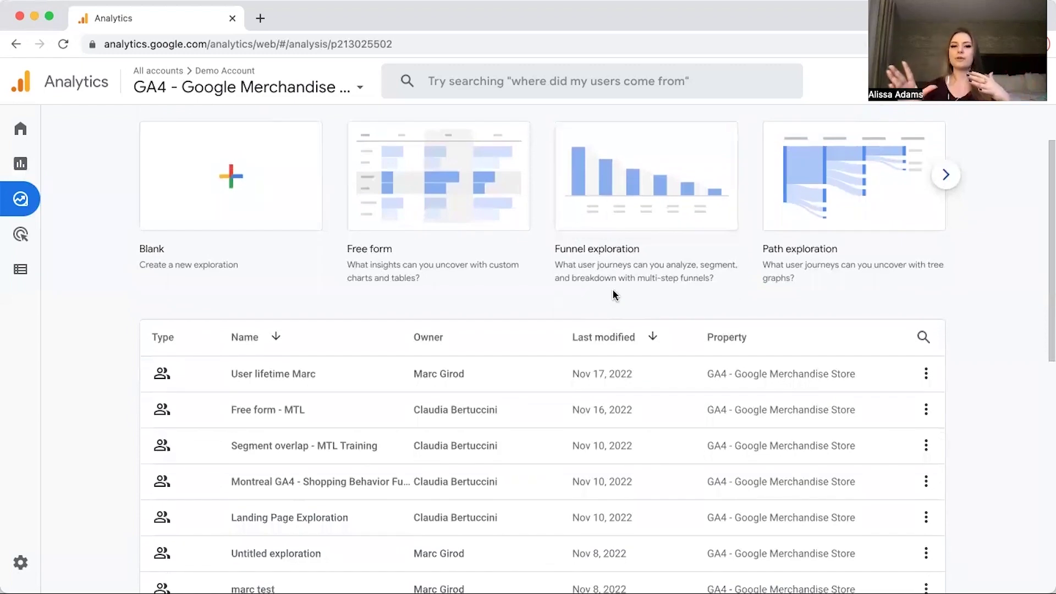
scroll(620, 401, "up", 3)
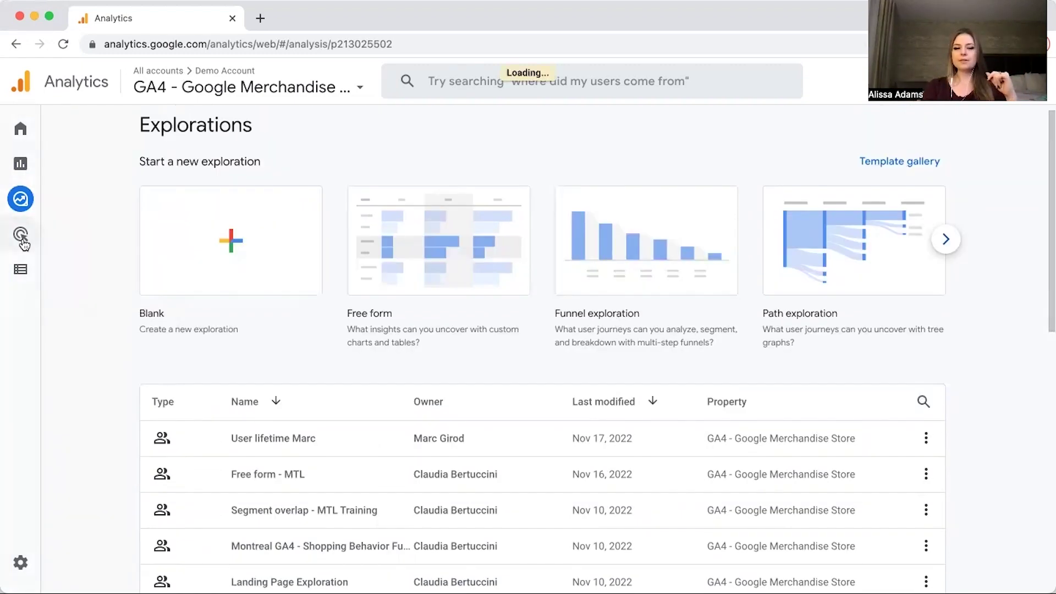
Open the Advertising snapshot and examine conversions by default channel group, the insights and the conversion paths card.
left_click(21, 236)
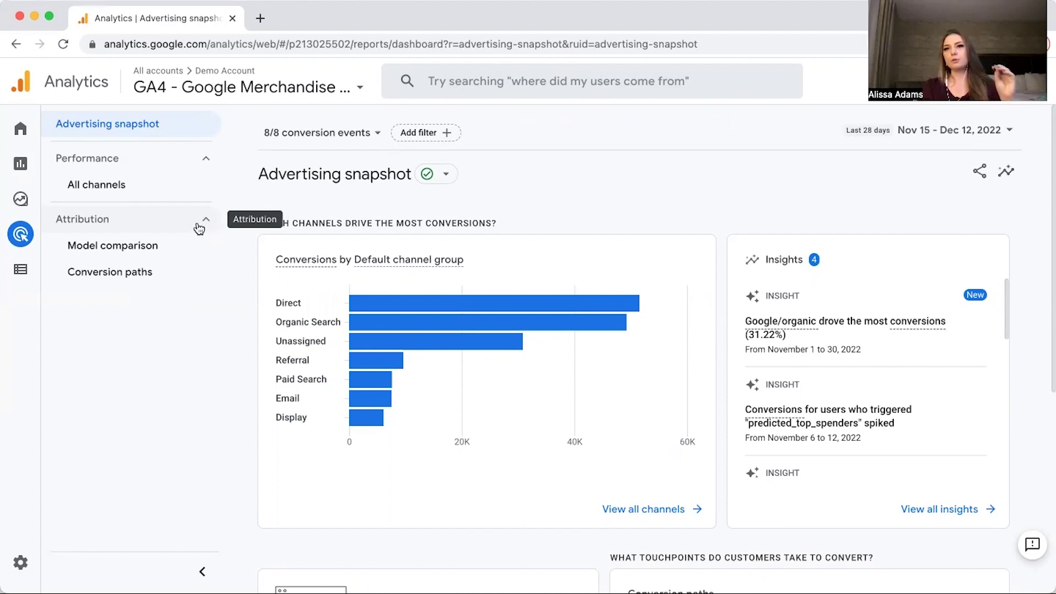
scroll(385, 227, "down", 1)
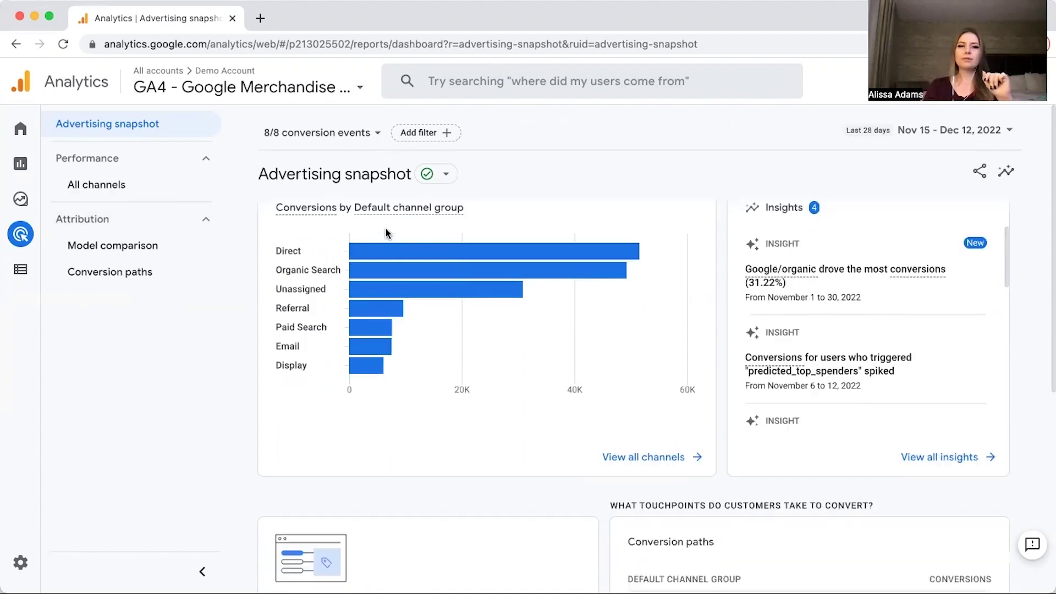
scroll(691, 452, "down", 2)
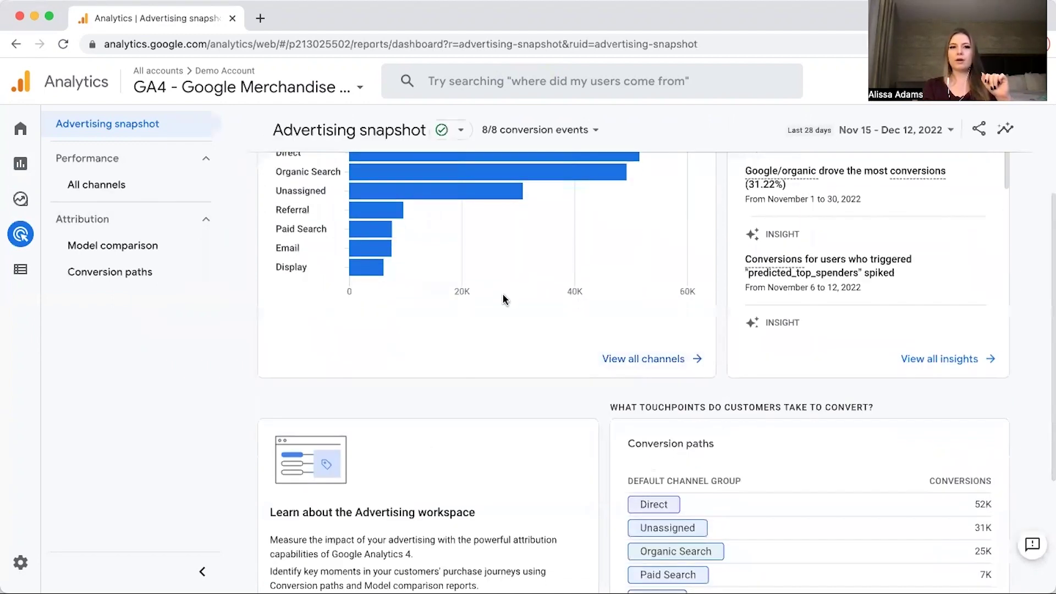
scroll(532, 301, "down", 4)
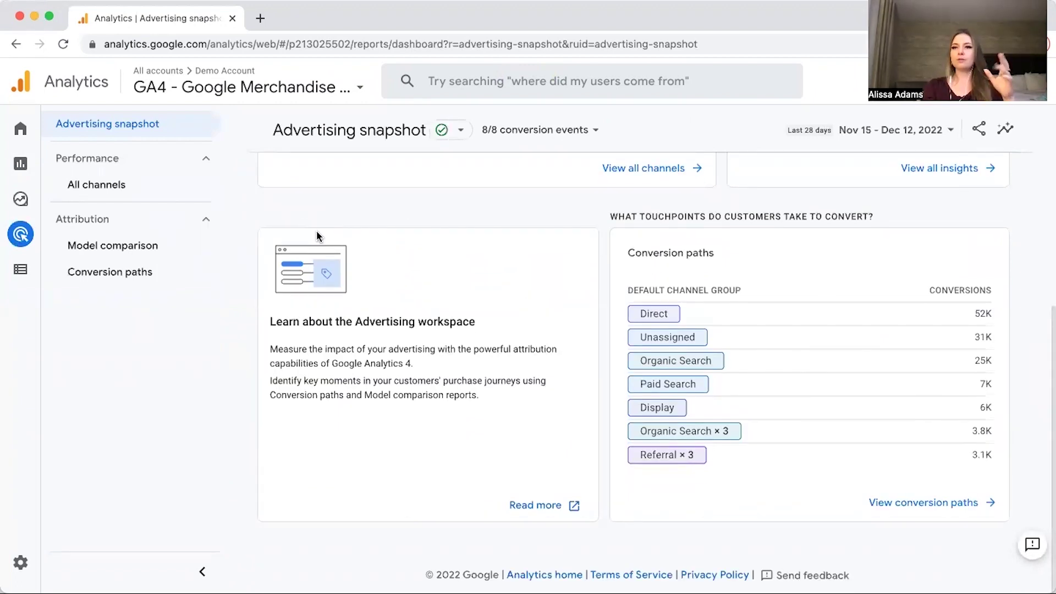
Open the All channels performance report and examine its table of conversions, ads cost, revenue and return on ad spend.
left_click(134, 188)
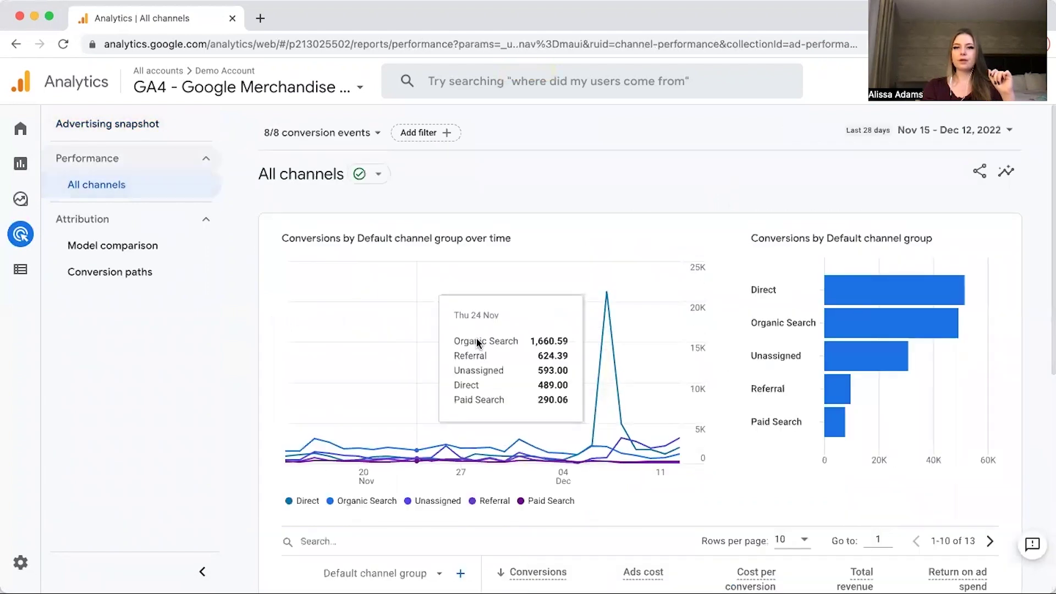
scroll(476, 338, "down", 2)
scroll(477, 341, "down", 6)
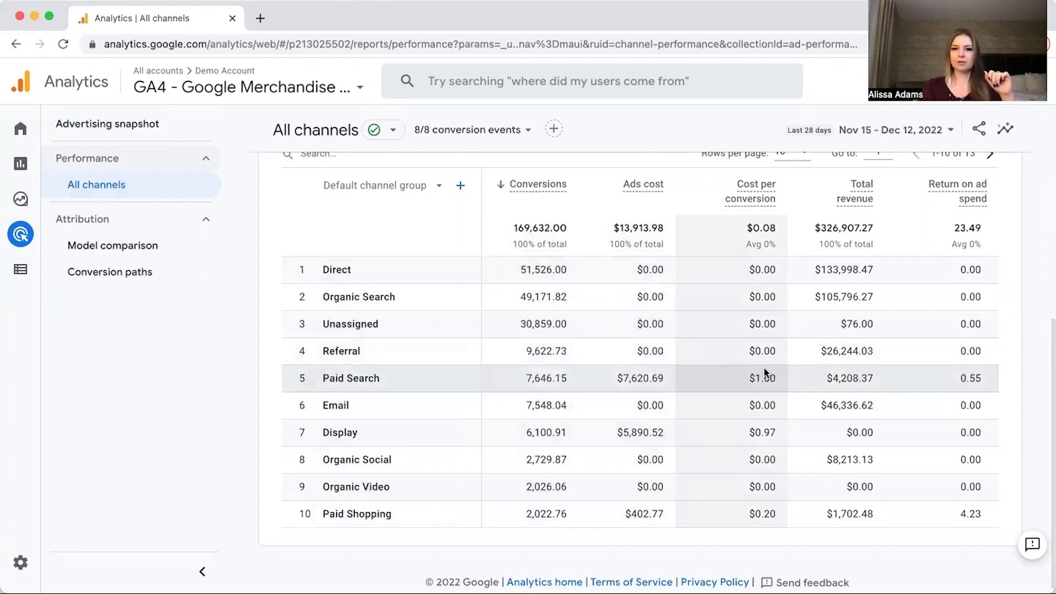
Highlight Paid Search's total revenue and ads cost in the channel table to compare the two figures.
double_click(850, 380)
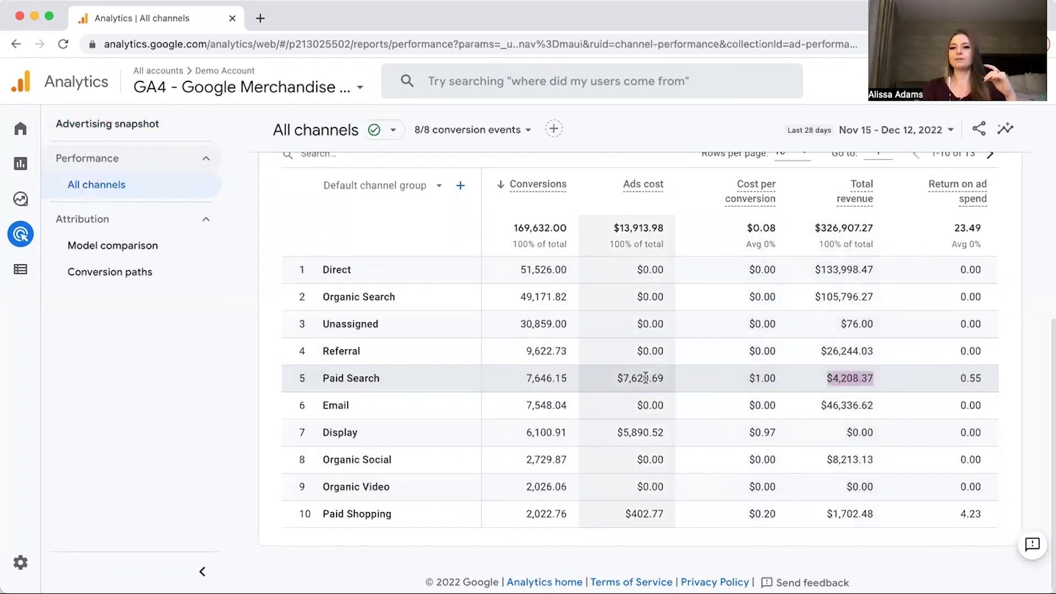
double_click(647, 378)
left_click(847, 377)
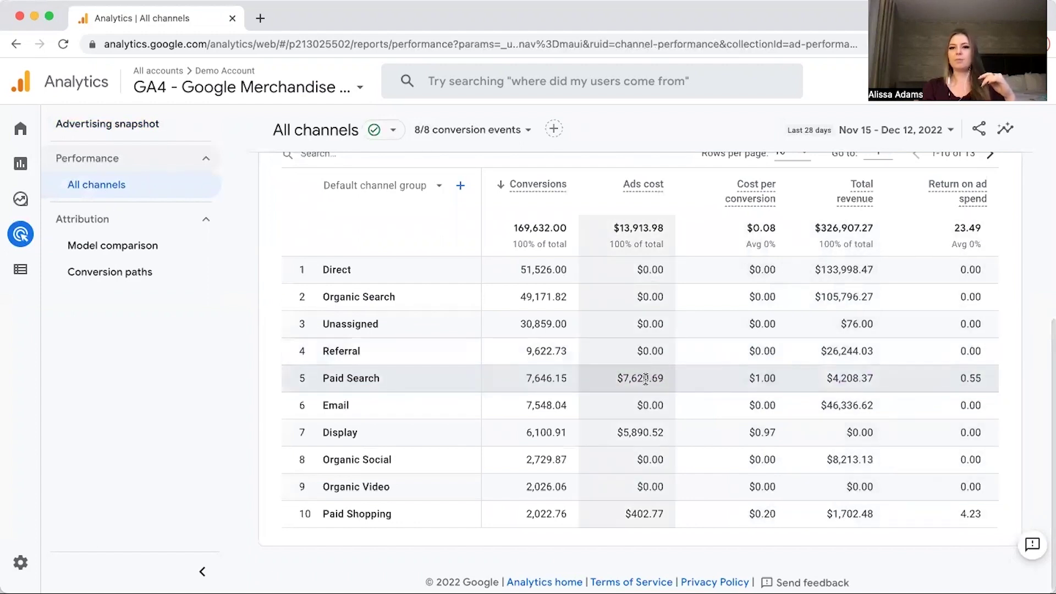
double_click(847, 377)
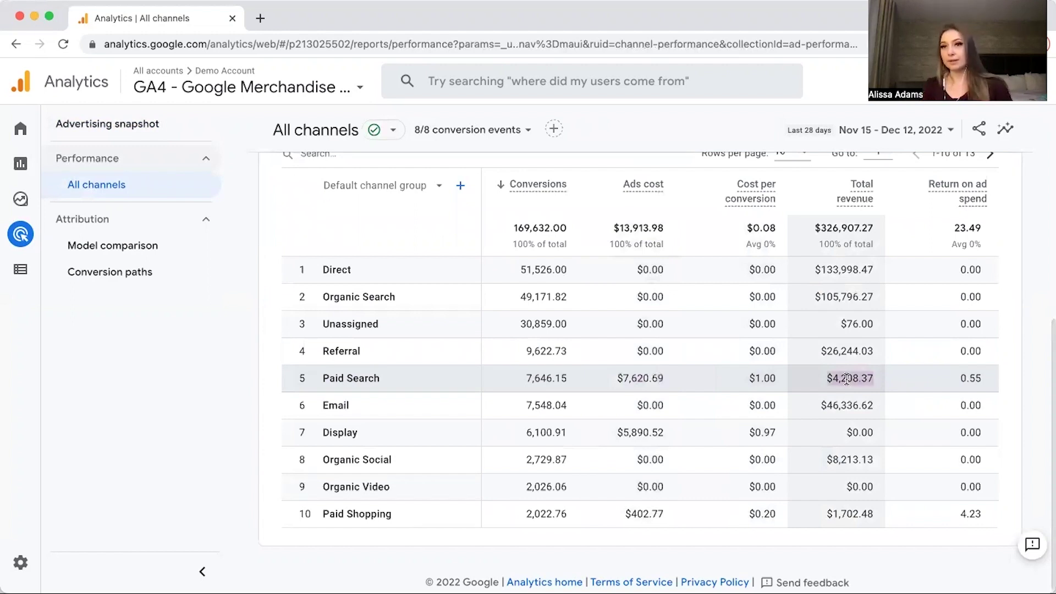
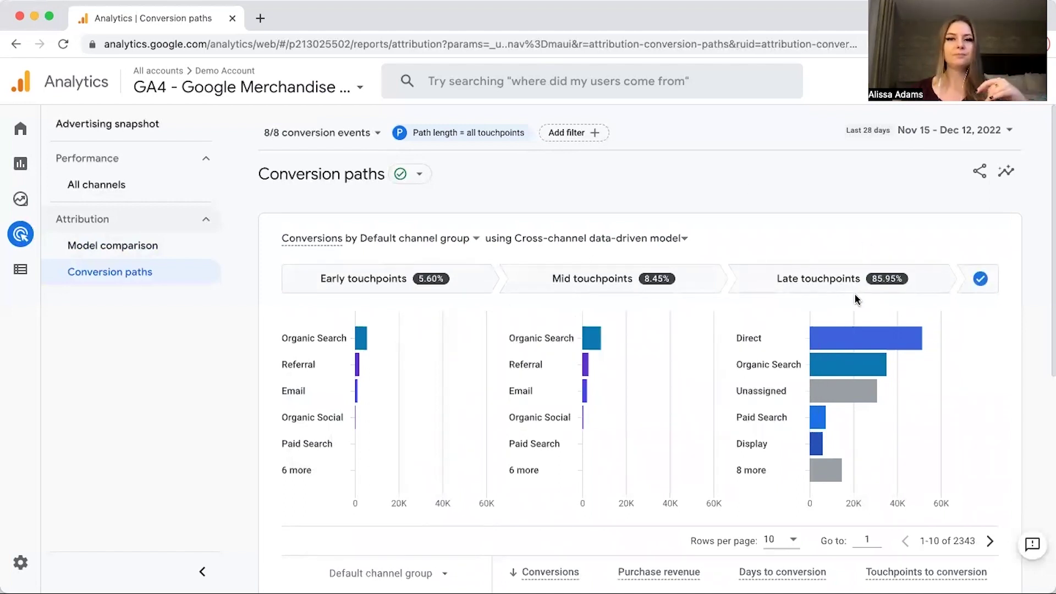
Examine the Conversion paths report, comparing Organic Search, Direct and Paid Search across early, mid and late touchpoints, and review the path table.
mouse_move(372, 344)
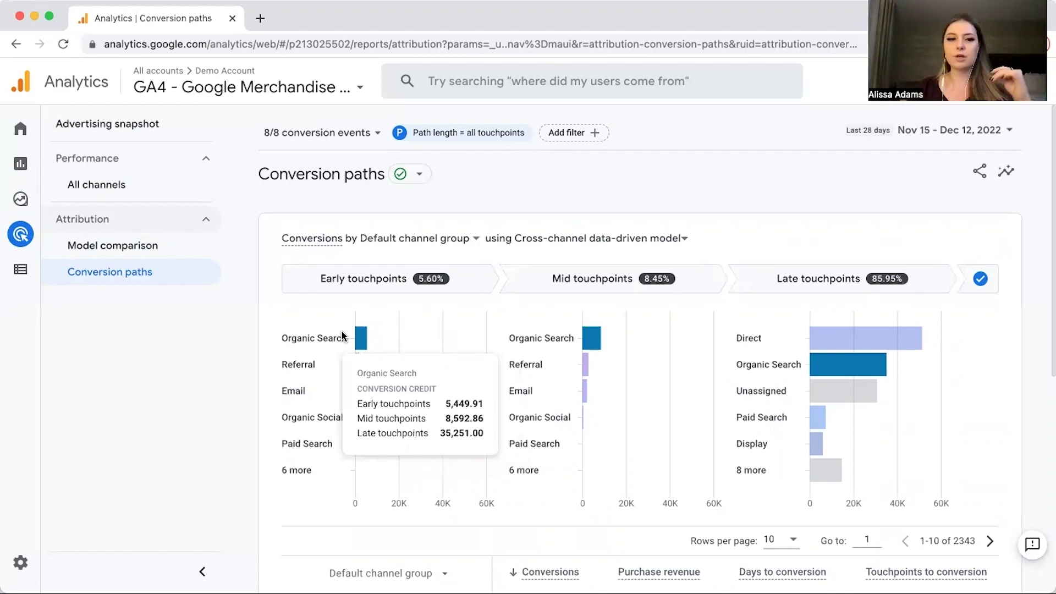
mouse_move(359, 421)
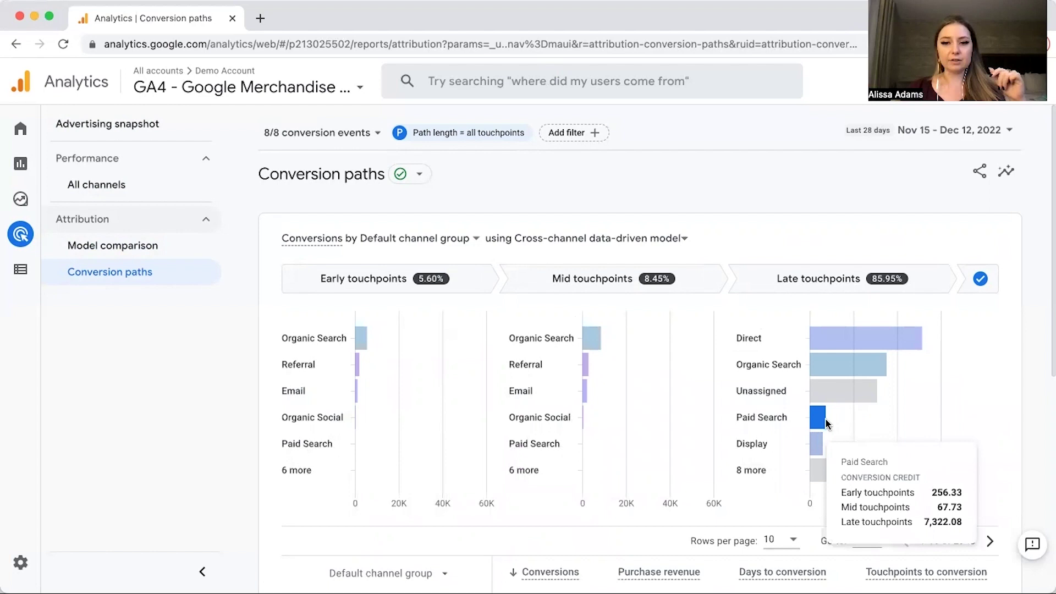
mouse_move(827, 342)
mouse_move(816, 421)
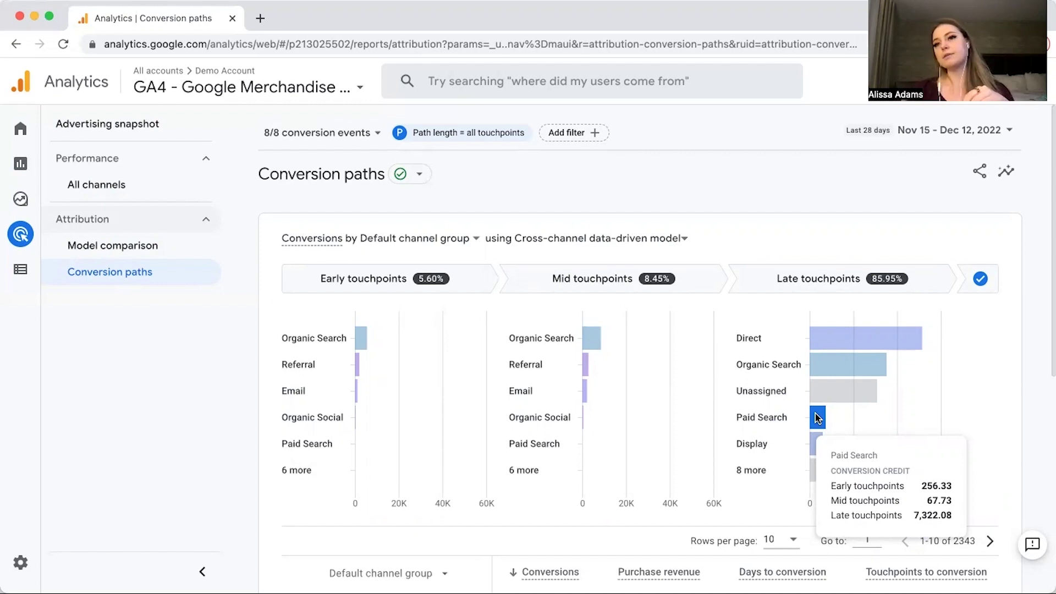
scroll(817, 418, "down", 7)
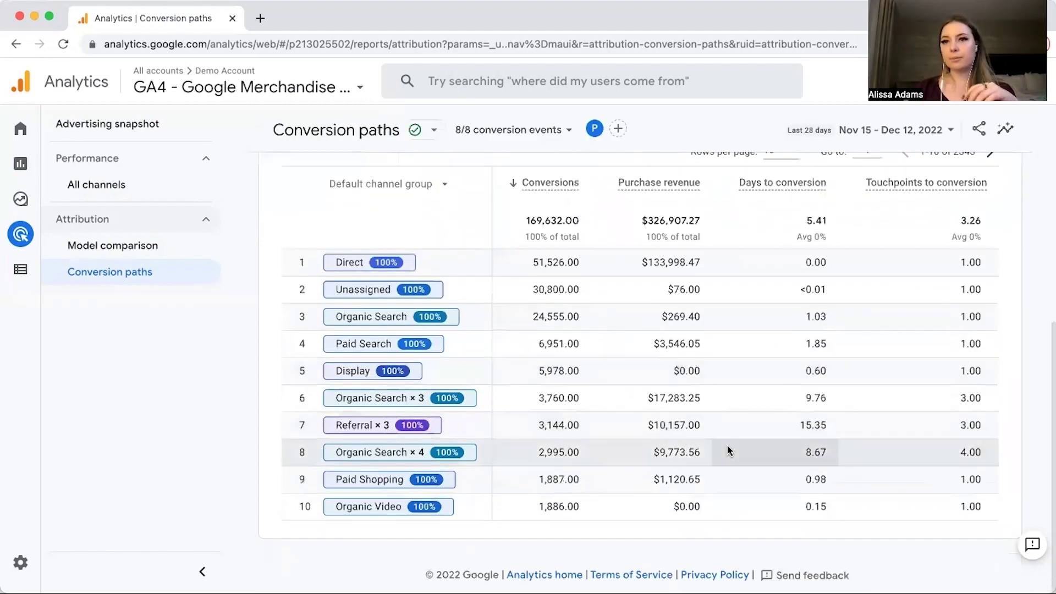
scroll(728, 449, "up", 7)
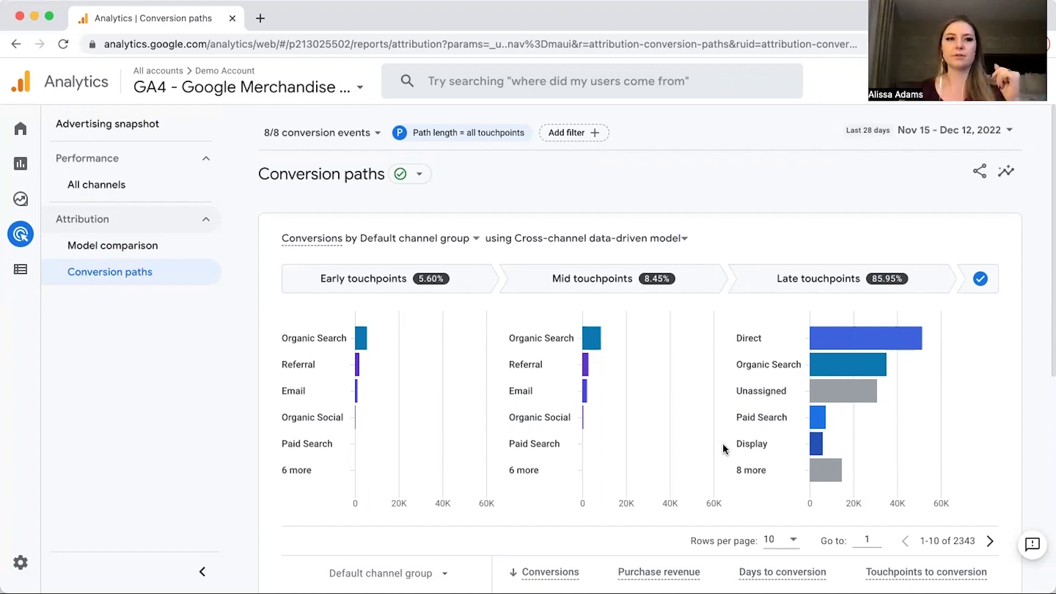
Open the property's Setup Assistant in the admin settings and review its data collection and property settings sections.
left_click(19, 562)
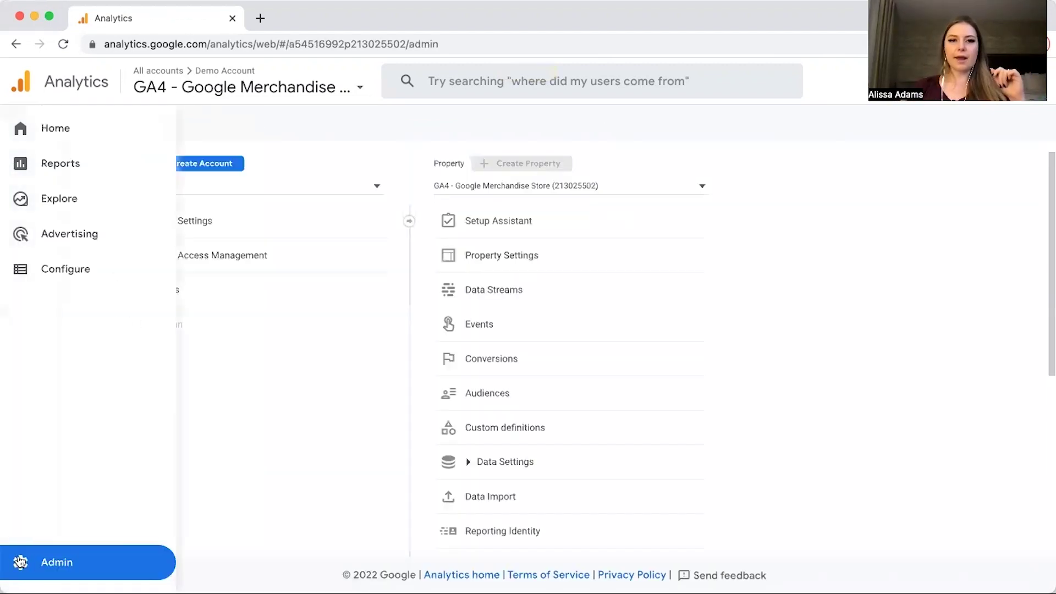
left_click(526, 222)
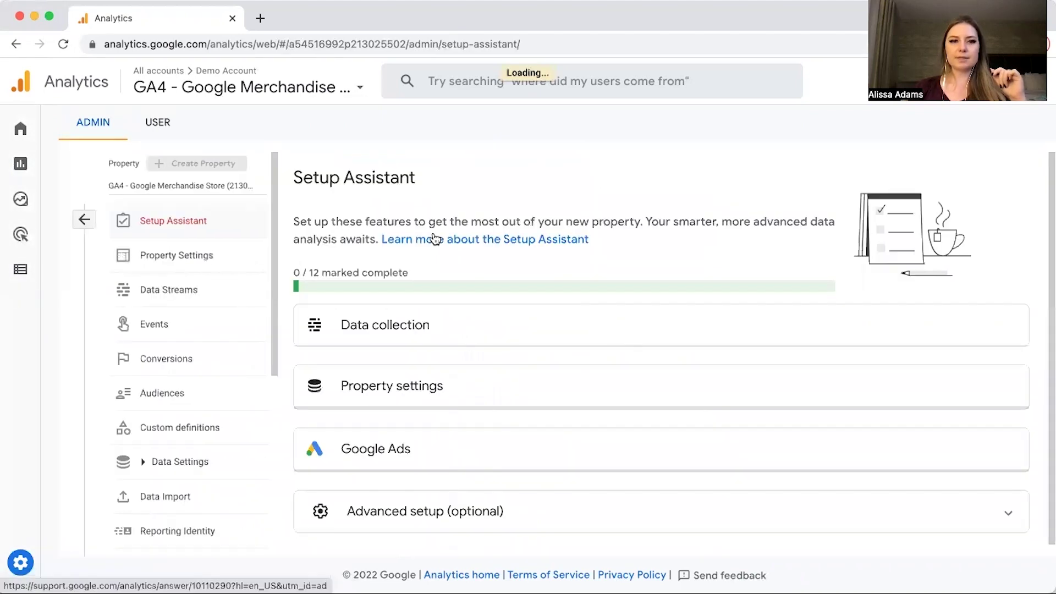
scroll(434, 332, "down", 3)
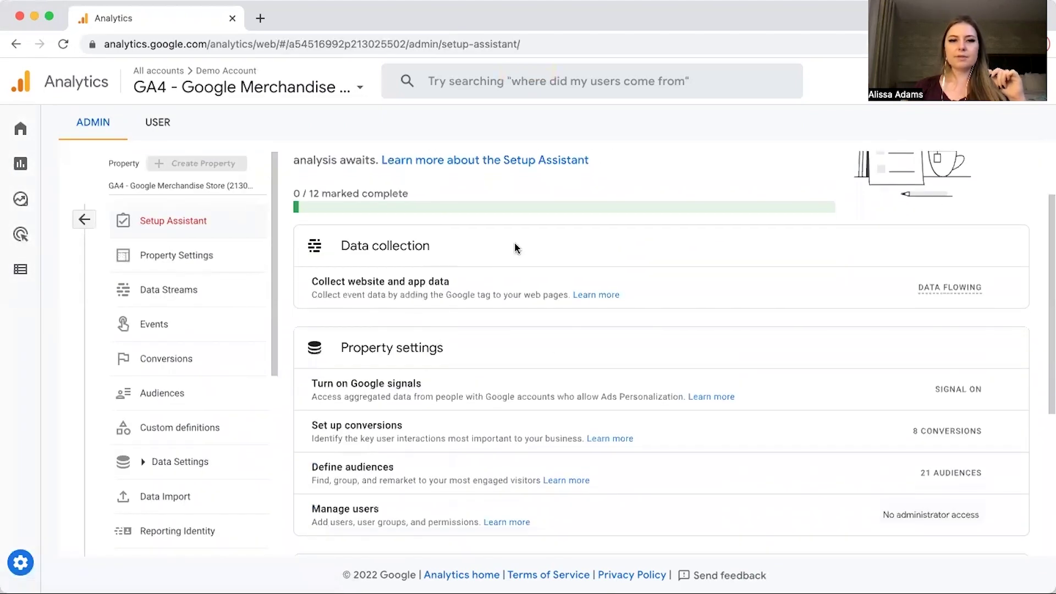
Review the Setup Assistant's Google Ads section and its property settings items, including conversions and audiences.
scroll(552, 338, "down", 2)
scroll(552, 338, "down", 5)
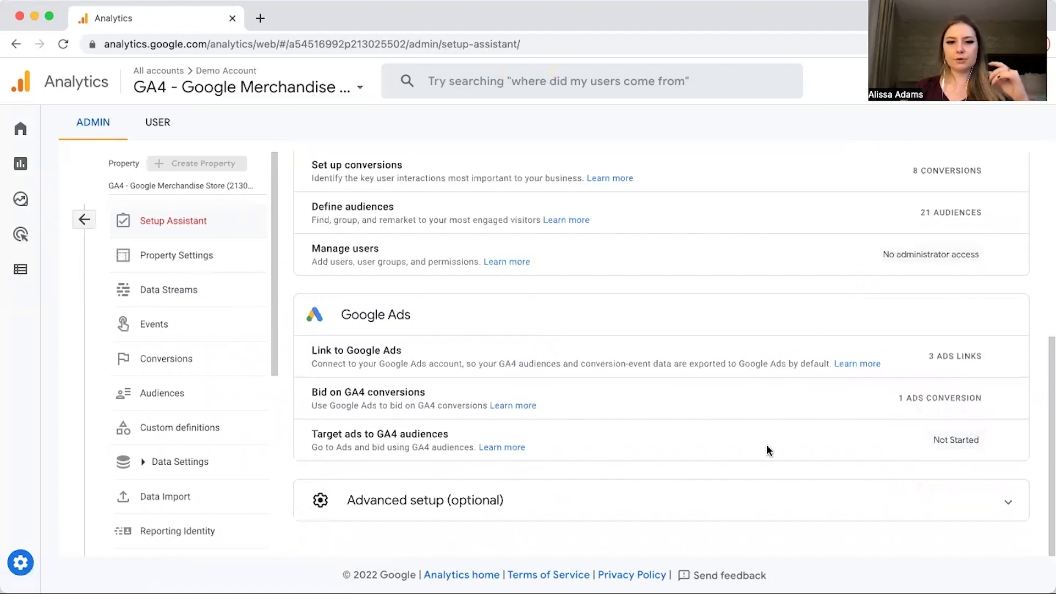
scroll(768, 450, "up", 4)
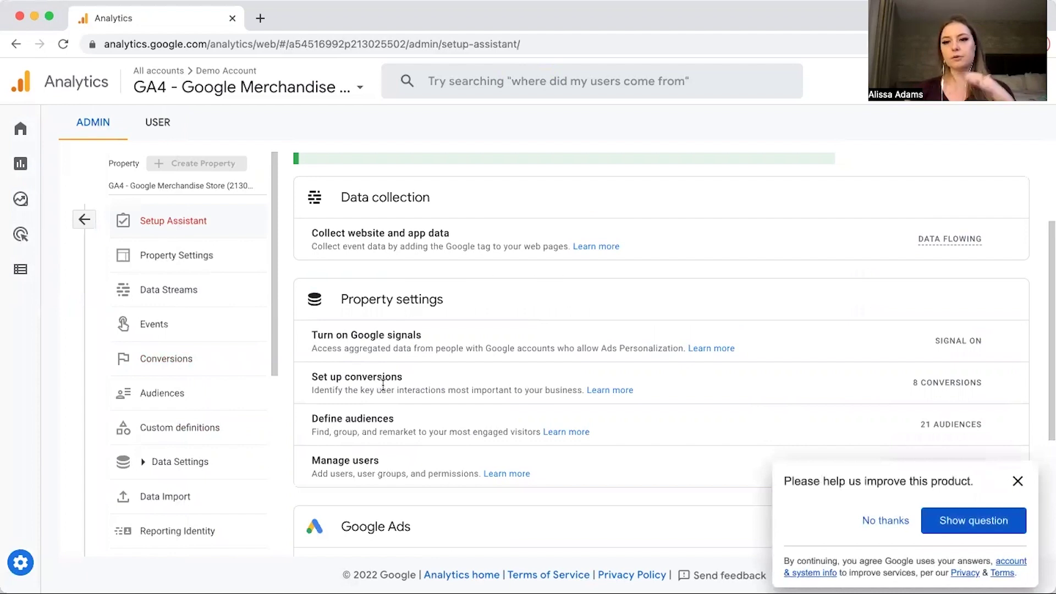
Open the Property Settings page and highlight the property name to review the property details.
left_click(173, 261)
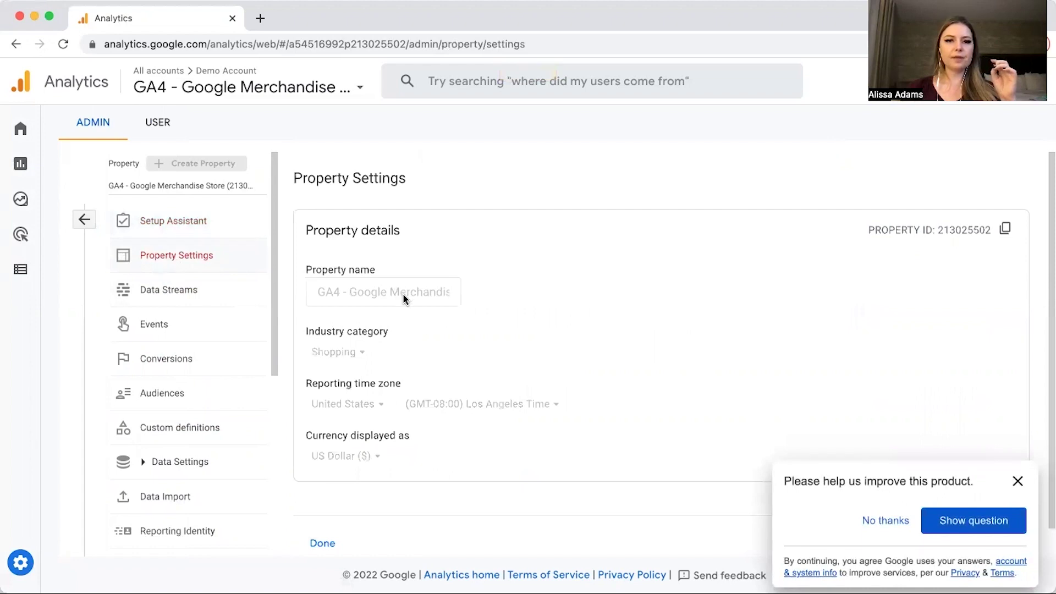
triple_click(402, 292)
triple_click(402, 292)
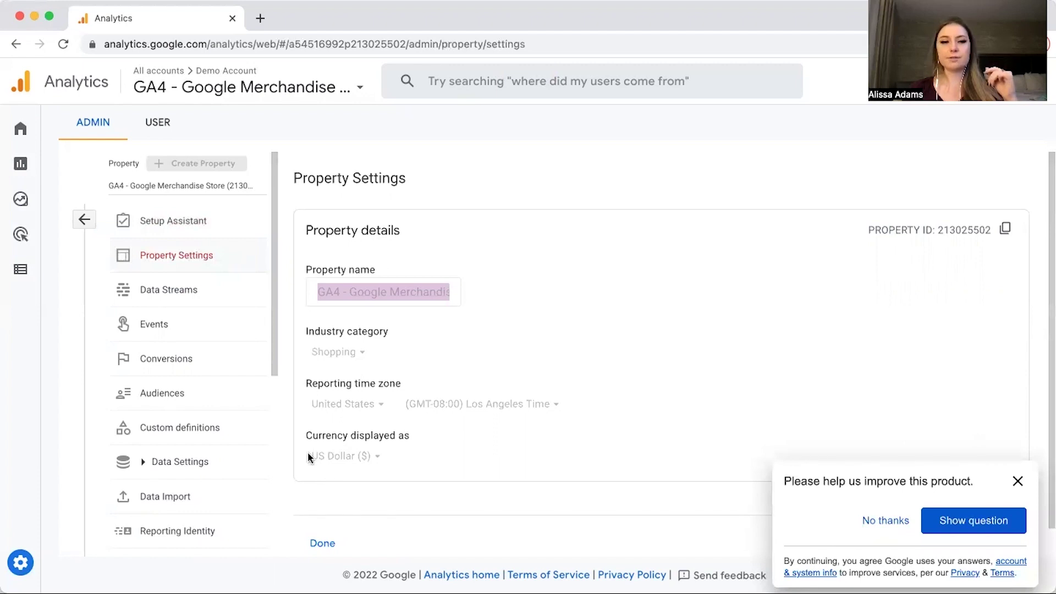
Open the North America & Canada Website data stream, highlight its stream URL and copy its measurement ID.
left_click(209, 297)
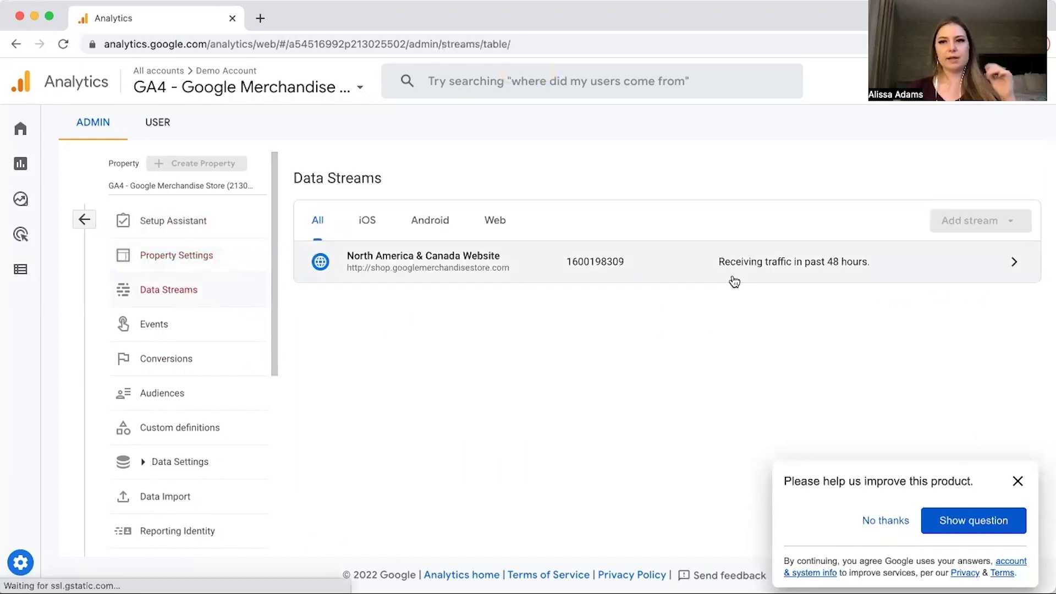
left_click(734, 282)
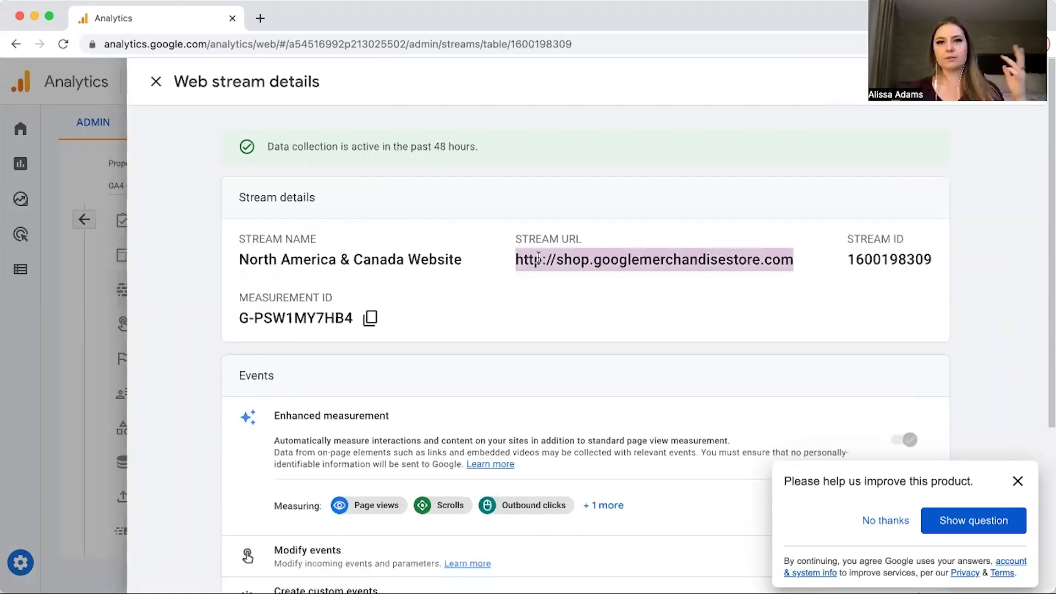
triple_click(578, 259)
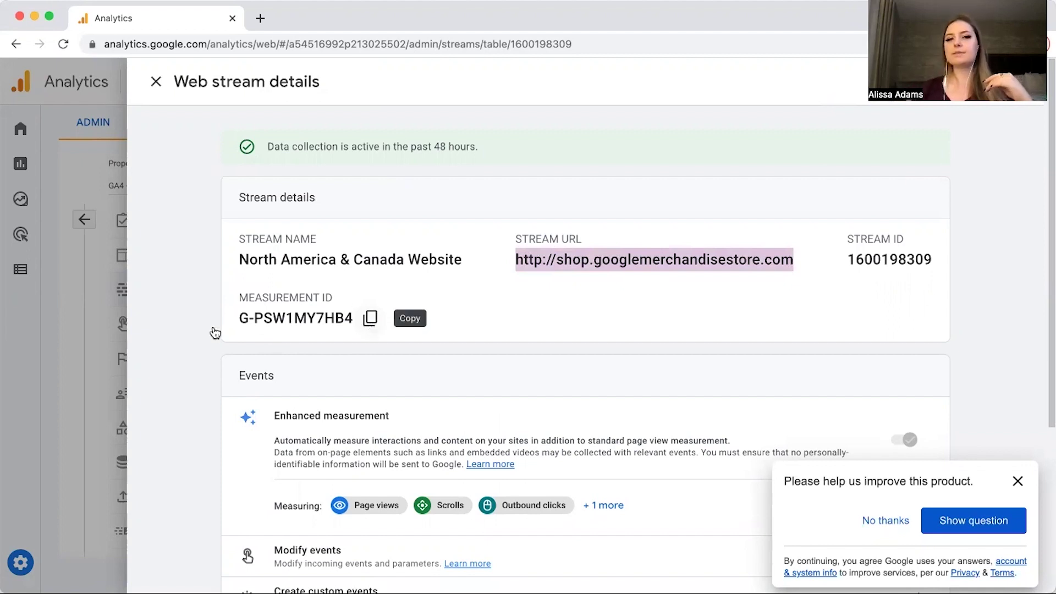
left_click(368, 322)
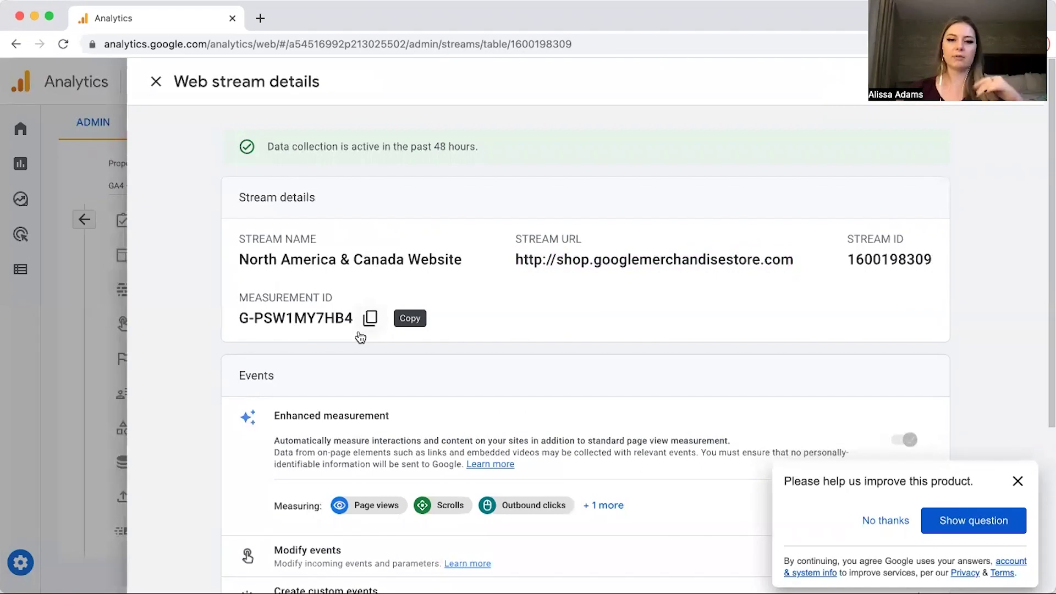
Examine the web stream's enhanced measurement, event and Google tag options, and dismiss the product feedback survey.
scroll(608, 313, "down", 3)
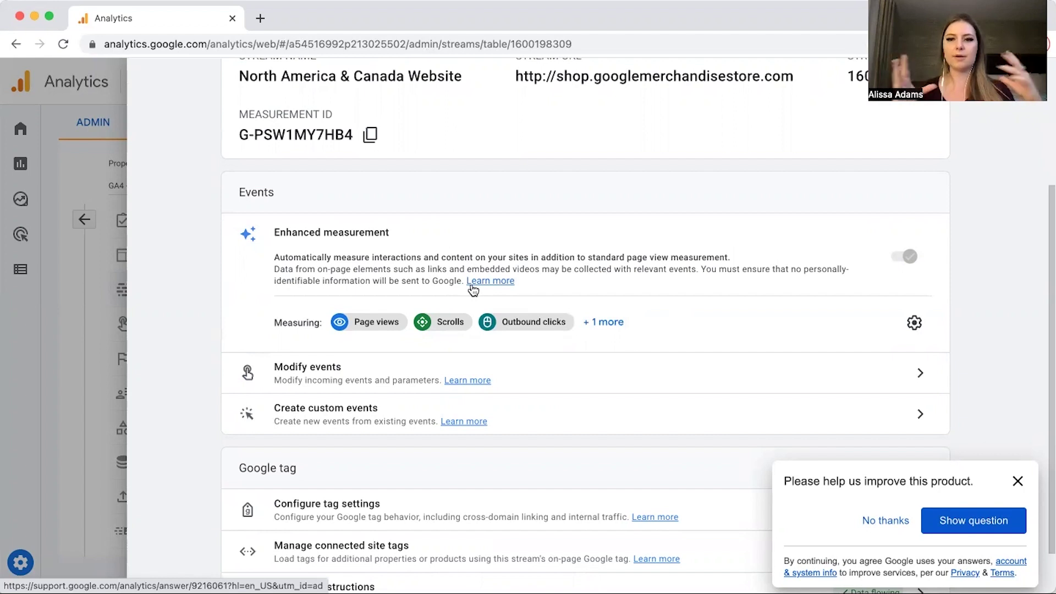
scroll(471, 342, "down", 1)
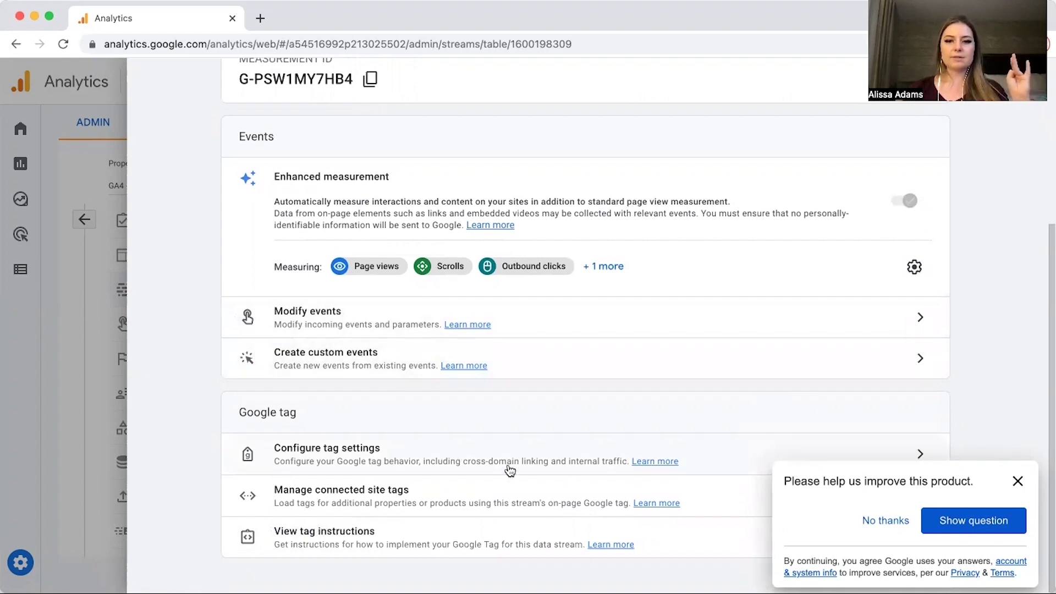
left_click(1017, 482)
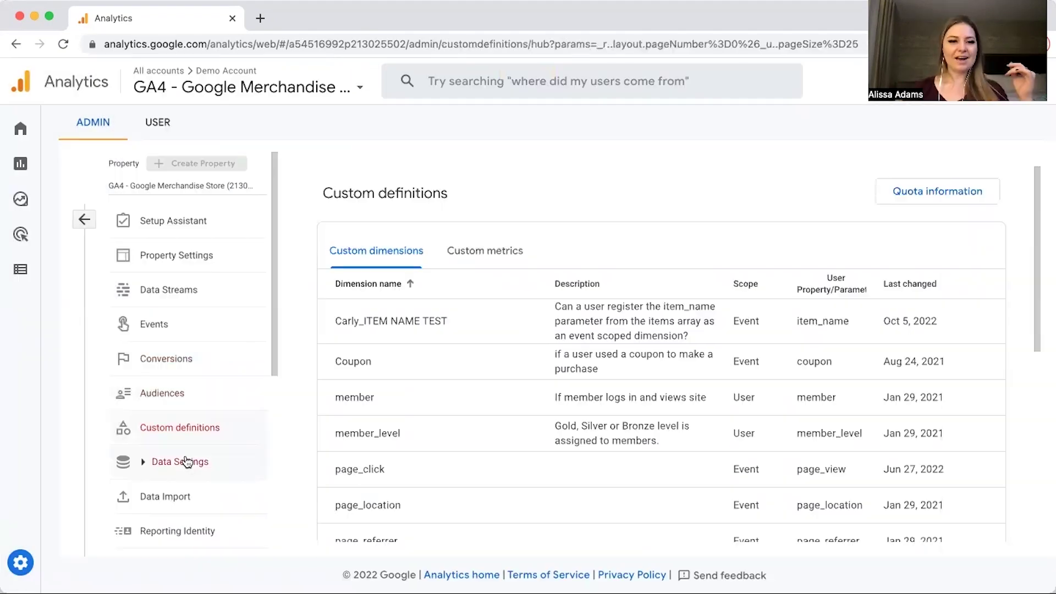
Examine the Data Collection settings for Google signals and ads personalization, and open the Data Retention settings.
left_click(186, 461)
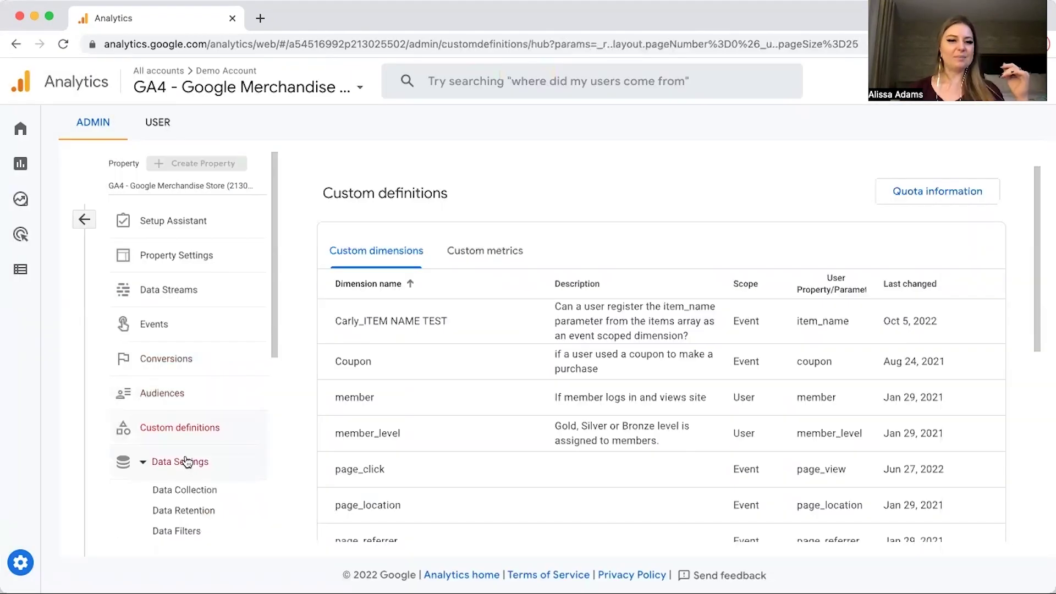
scroll(202, 454, "down", 5)
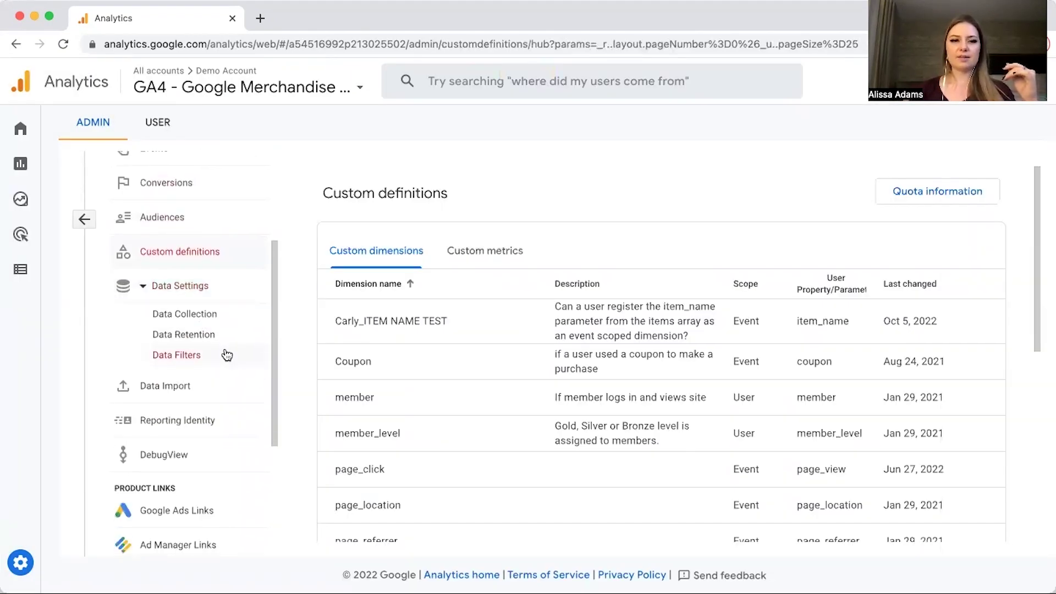
left_click(198, 278)
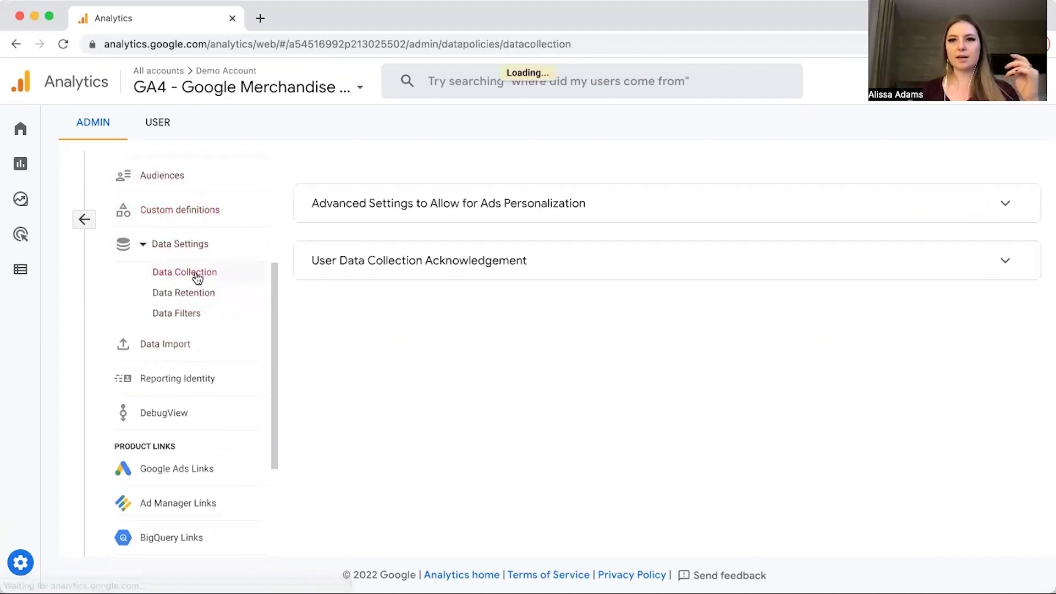
scroll(665, 313, "down", 1)
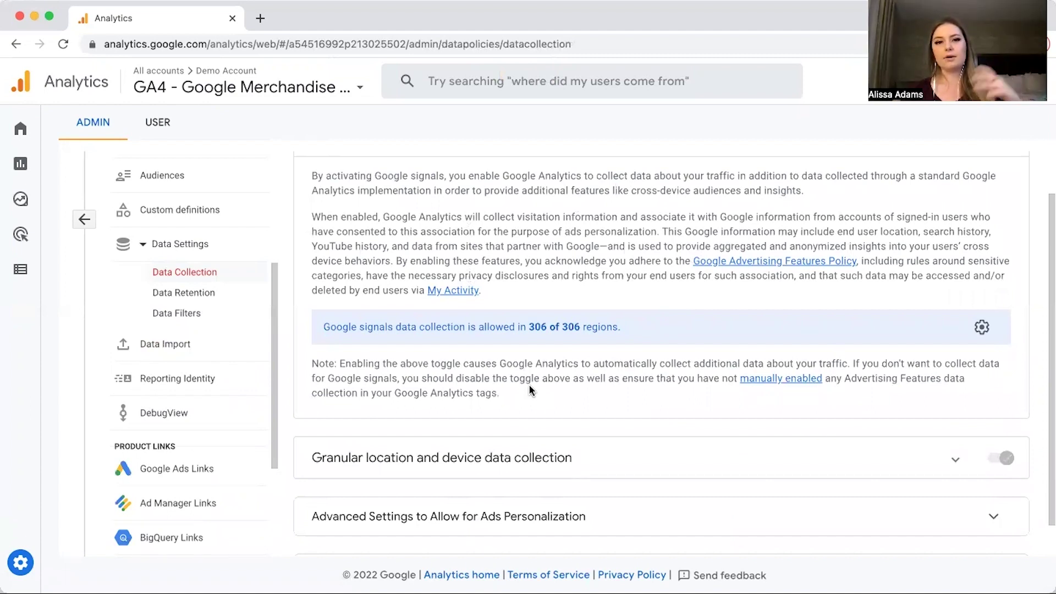
scroll(529, 389, "up", 1)
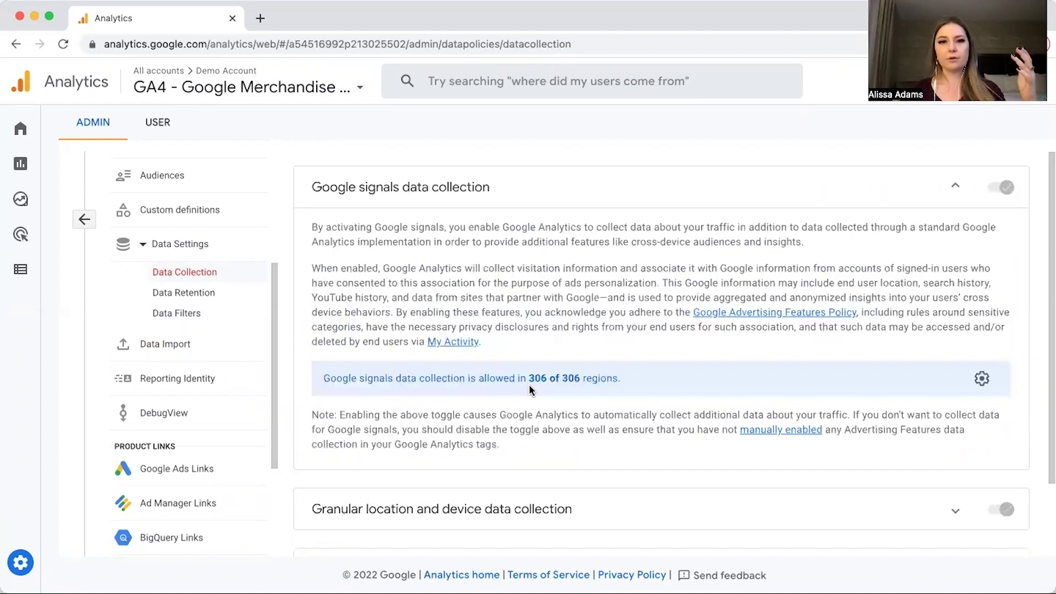
scroll(529, 389, "down", 6)
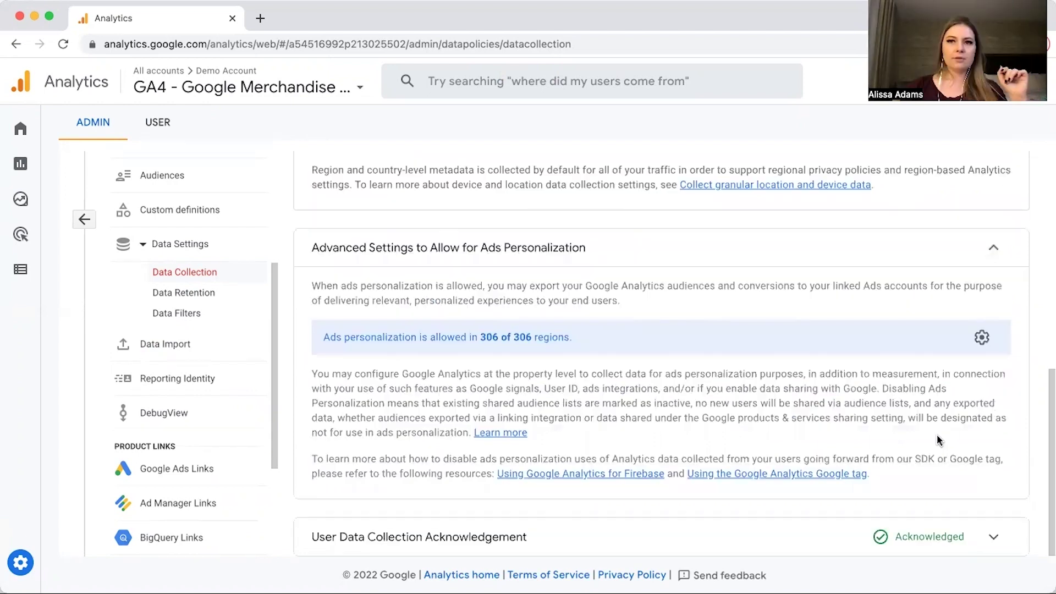
left_click(197, 298)
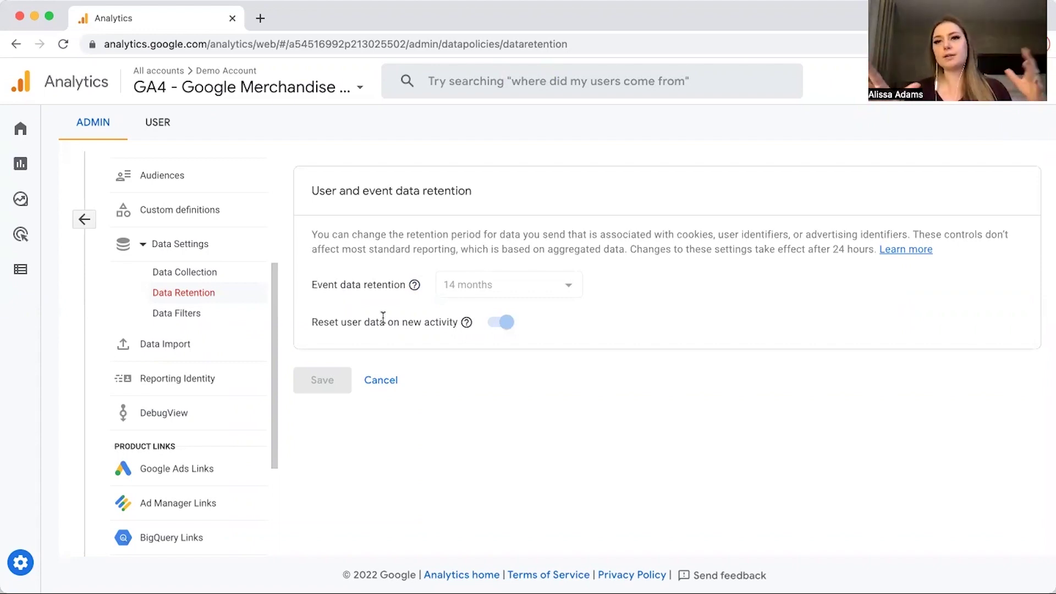
Open the Internal Traffic data filter, review its operation, parameter and filter states, and close it without changes.
left_click(167, 315)
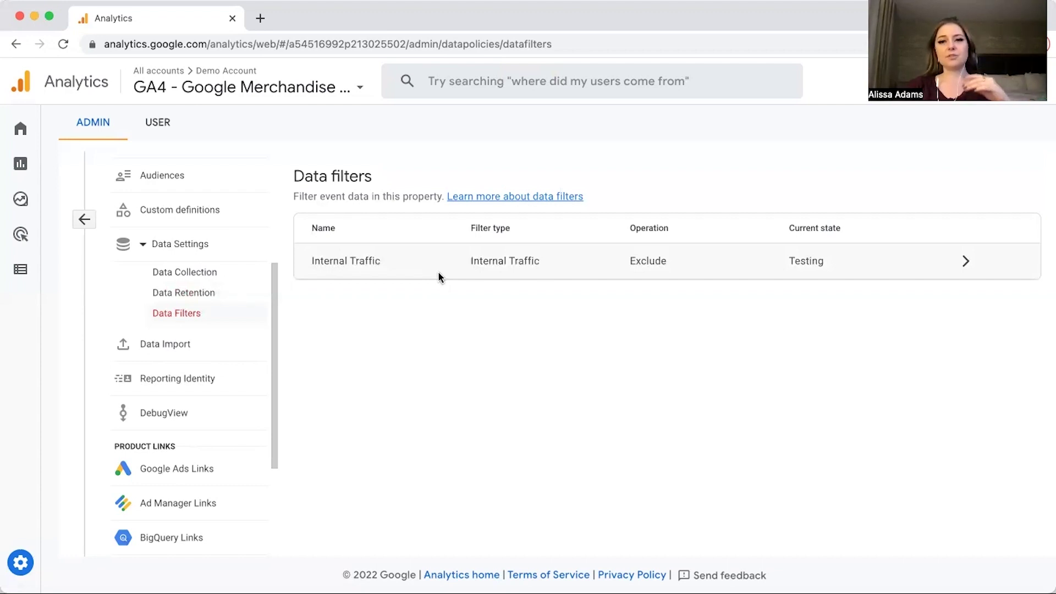
left_click(439, 277)
scroll(525, 319, "down", 5)
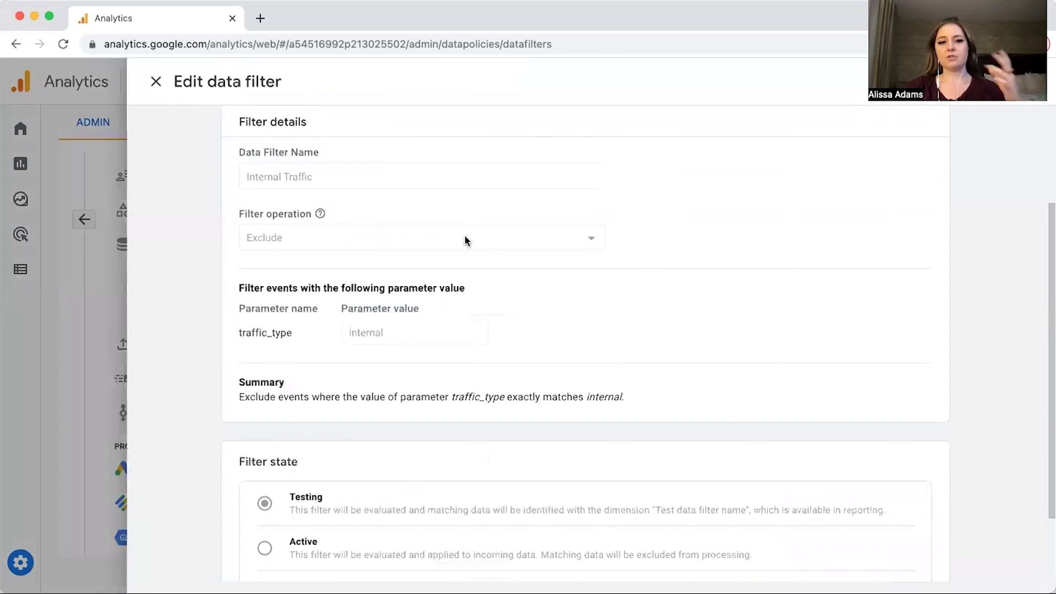
scroll(466, 389, "down", 3)
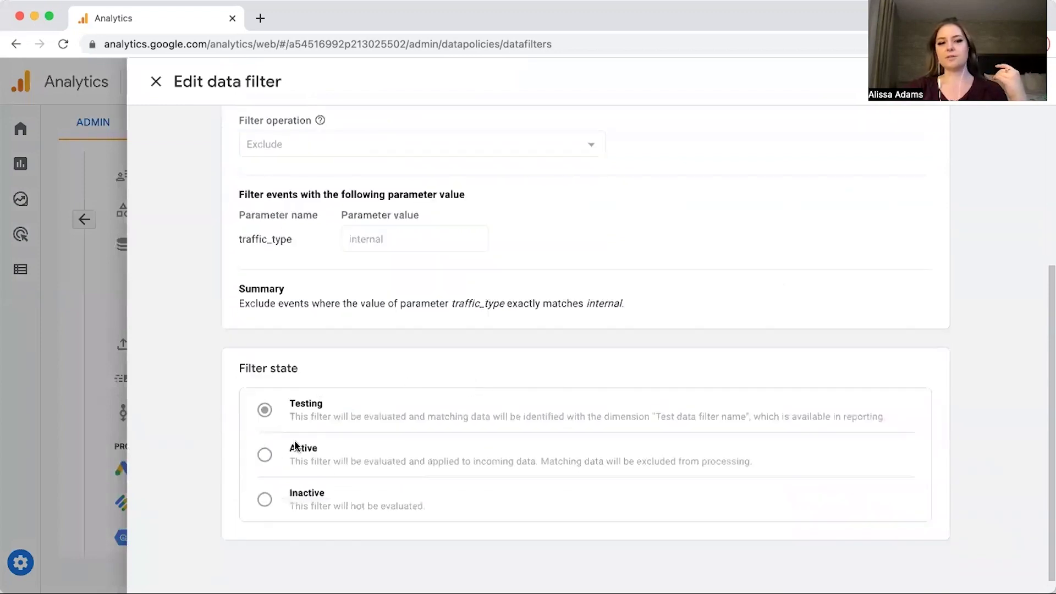
scroll(344, 245, "up", 5)
key("Escape")
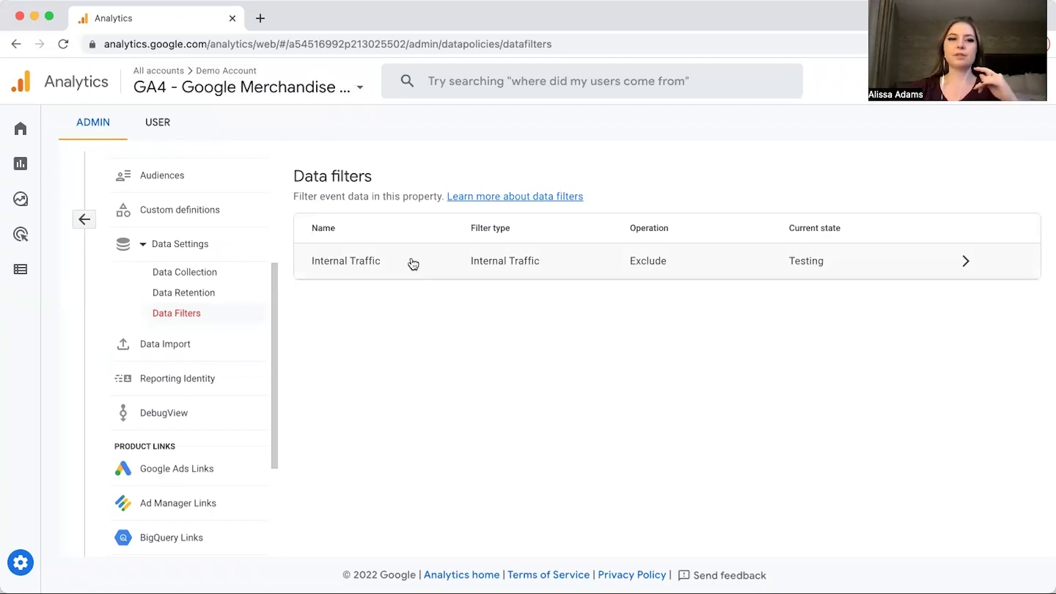
View the Data Import page and open the Reporting Identity settings to review the user identification methods.
left_click(176, 344)
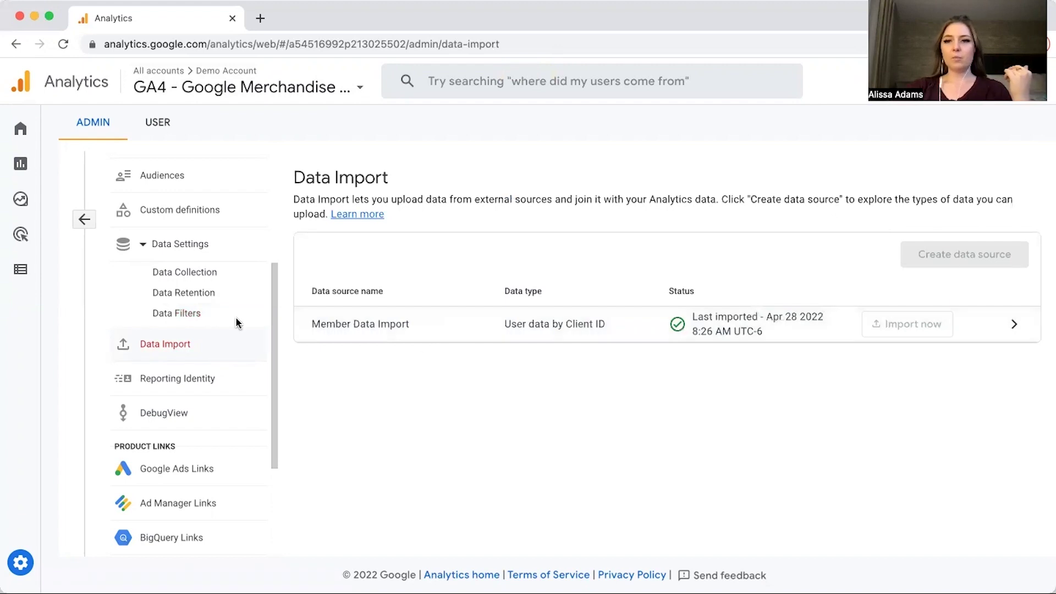
left_click(194, 385)
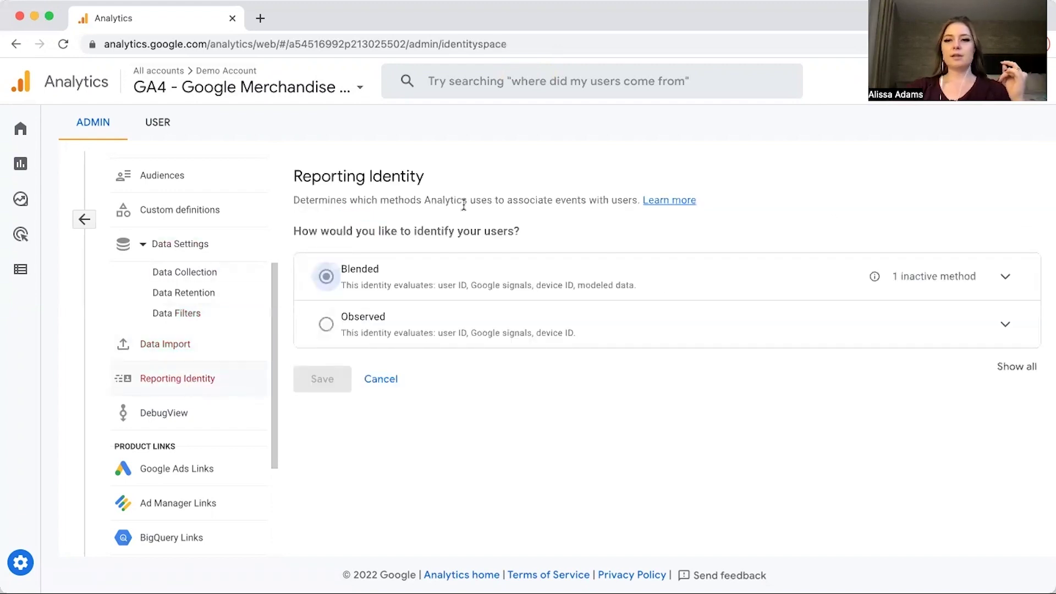